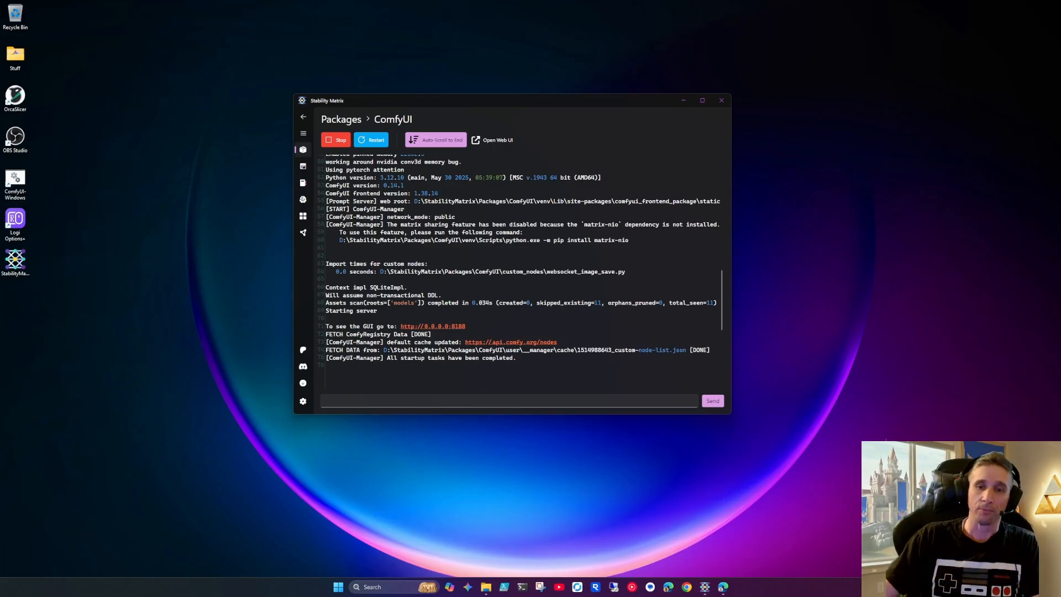
Switch to the web browser and load the ComfyUI page at 127.0.0.1:8188
{"action": "left_click", "coordinate": [723, 586]}
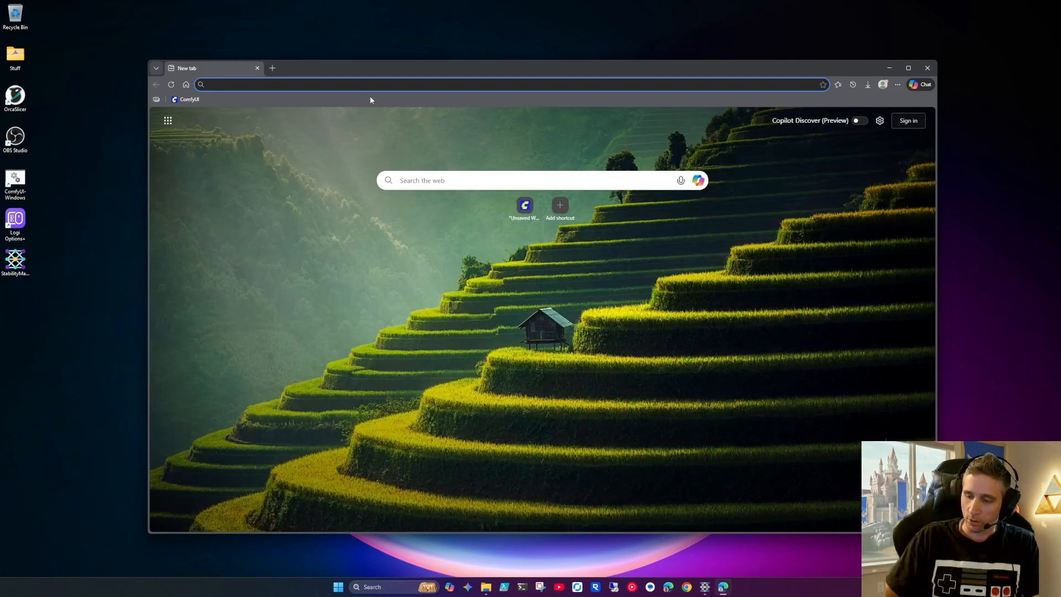
{"action": "type", "text": "127.0.0.1:8188"}
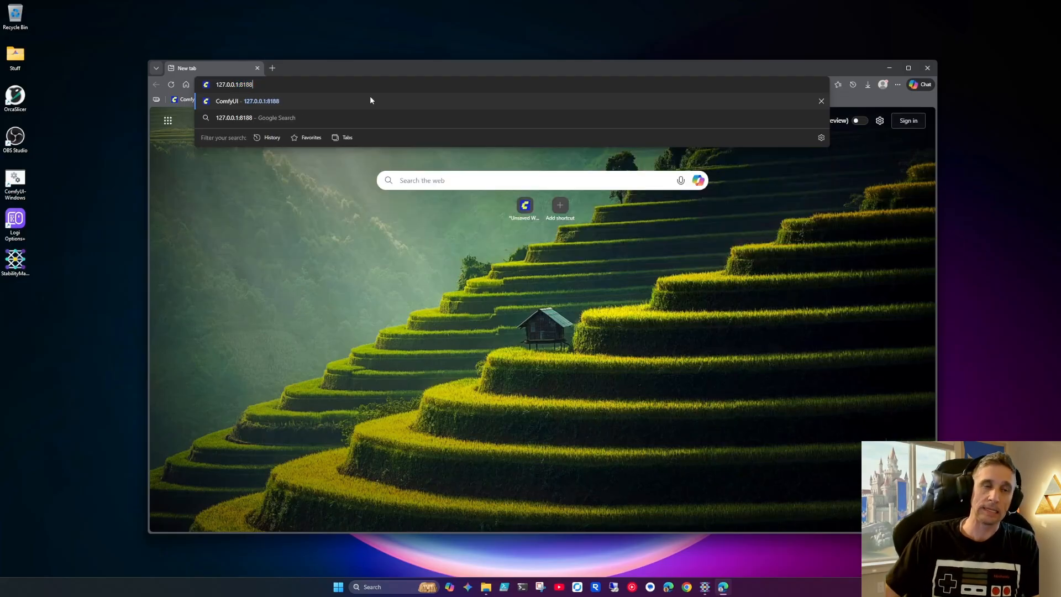
{"action": "left_click", "coordinate": [256, 100]}
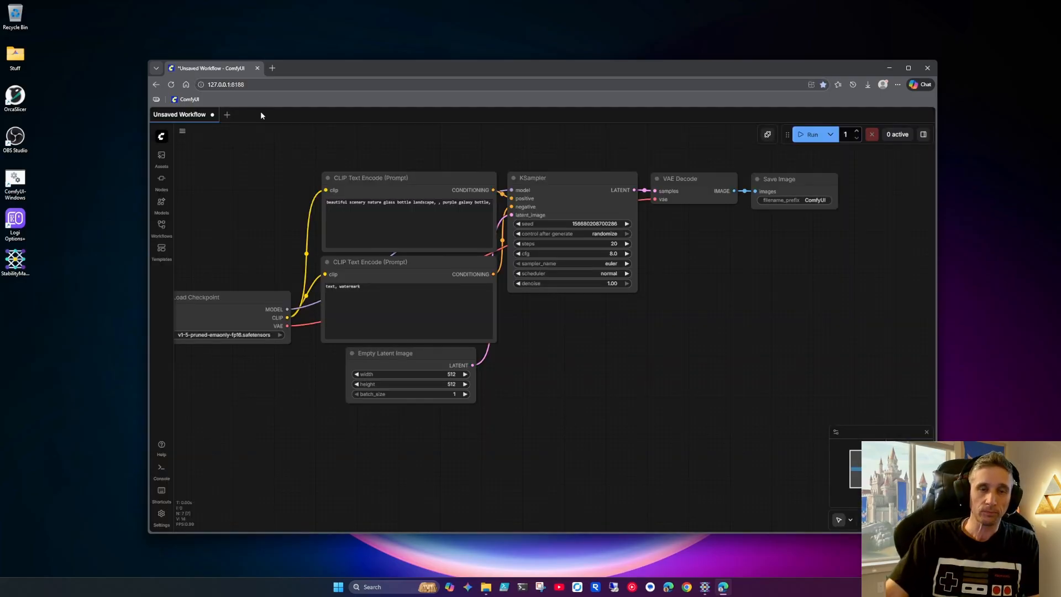
{"action": "left_click_drag", "start_coordinate": [271, 174], "coordinate": [312, 198]}
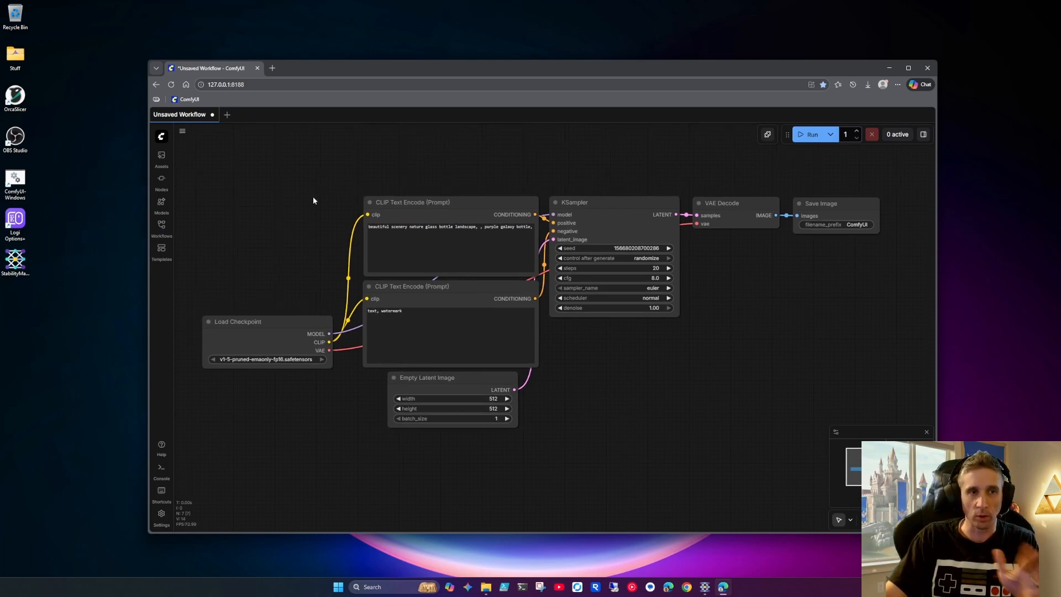
Filter the image templates by the Flux.2 Klein model and load the Flux.2 [Klein] 9B Distilled: Image Edit template
{"action": "left_click", "coordinate": [162, 250]}
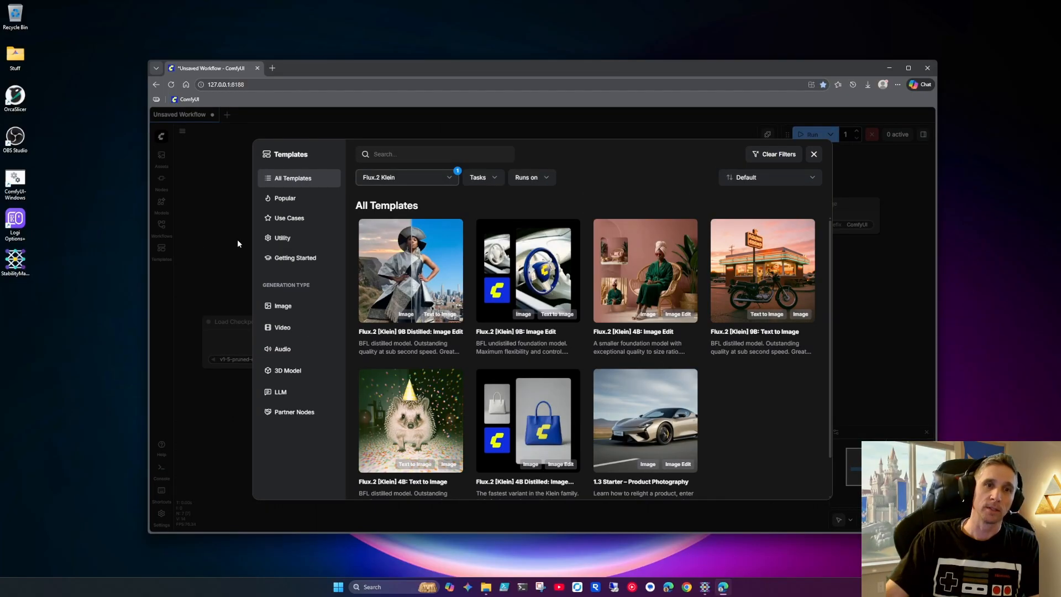
{"action": "left_click", "coordinate": [789, 155]}
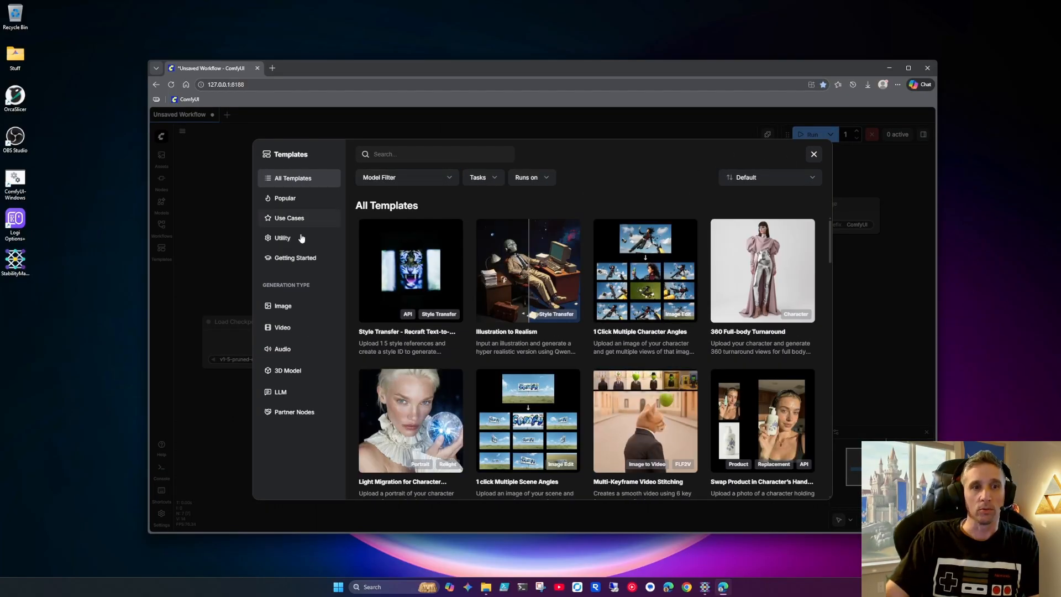
{"action": "left_click", "coordinate": [282, 307]}
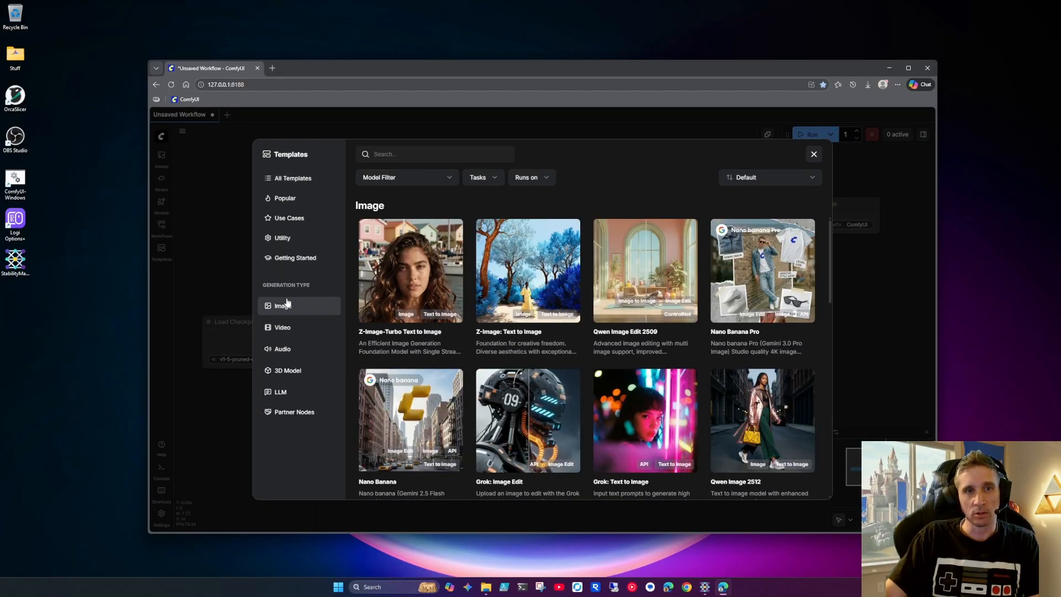
{"action": "left_click", "coordinate": [405, 178]}
{"action": "left_click", "coordinate": [386, 384]}
{"action": "left_click", "coordinate": [387, 385]}
{"action": "left_click", "coordinate": [384, 399]}
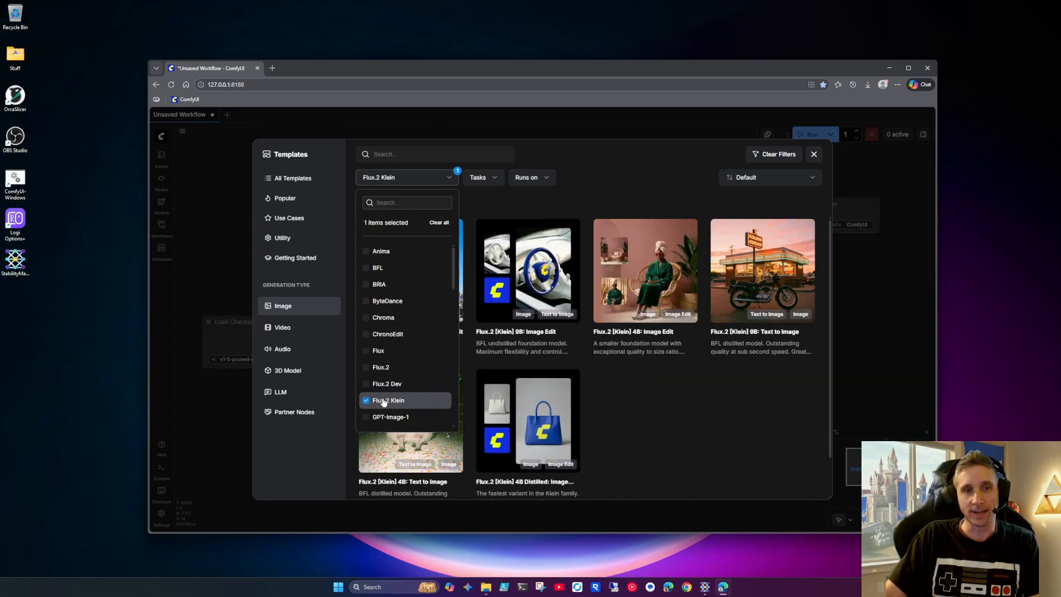
{"action": "left_click", "coordinate": [598, 186]}
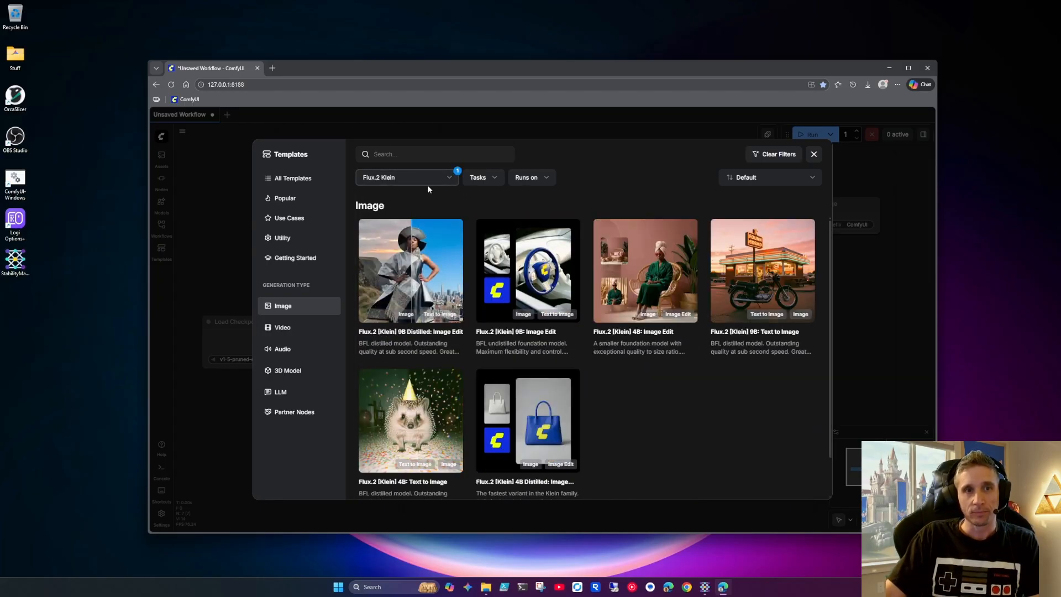
{"action": "left_click", "coordinate": [420, 287]}
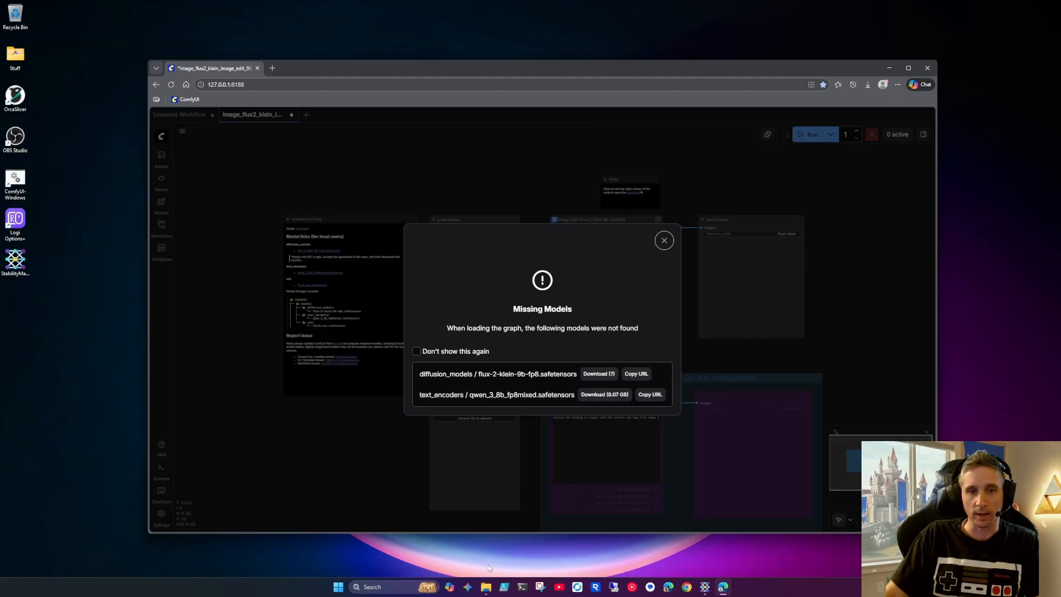
In File Explorer, permanently delete flux2-vae.safetensors from the StabilityMatrix Models\VAE folder and minimize the window
{"action": "left_click", "coordinate": [488, 585]}
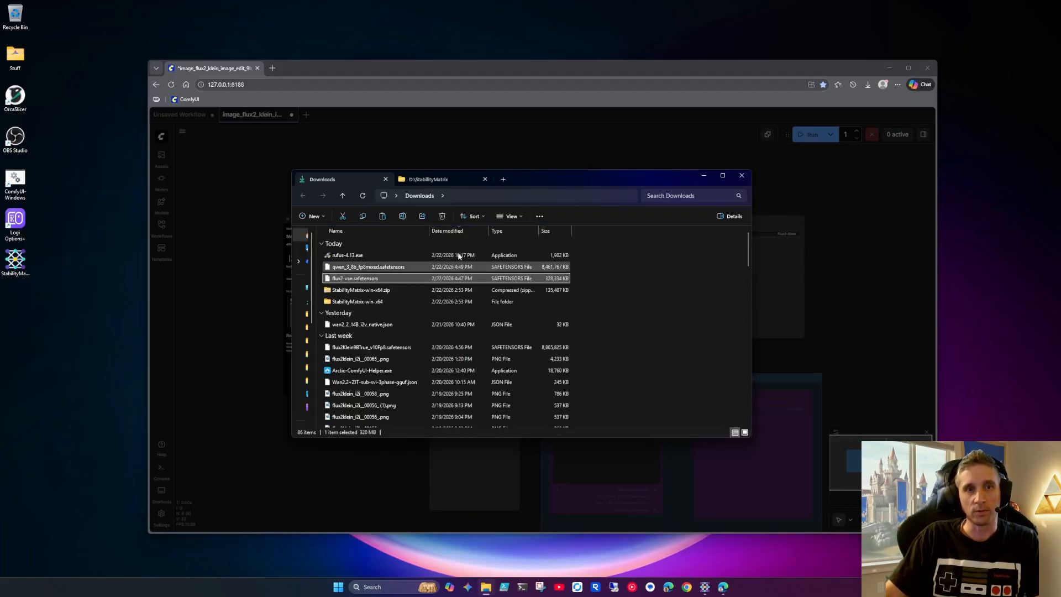
{"action": "left_click", "coordinate": [431, 179]}
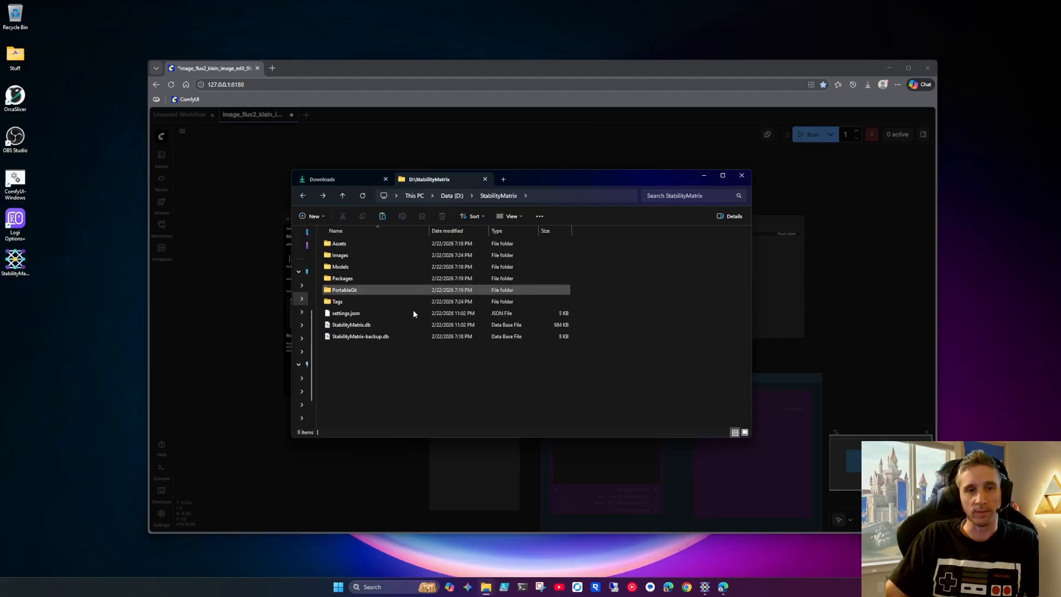
{"action": "left_click", "coordinate": [343, 268]}
{"action": "double_click", "coordinate": [343, 268]}
{"action": "scroll", "coordinate": [364, 396], "scroll_direction": "down", "scroll_amount": 5}
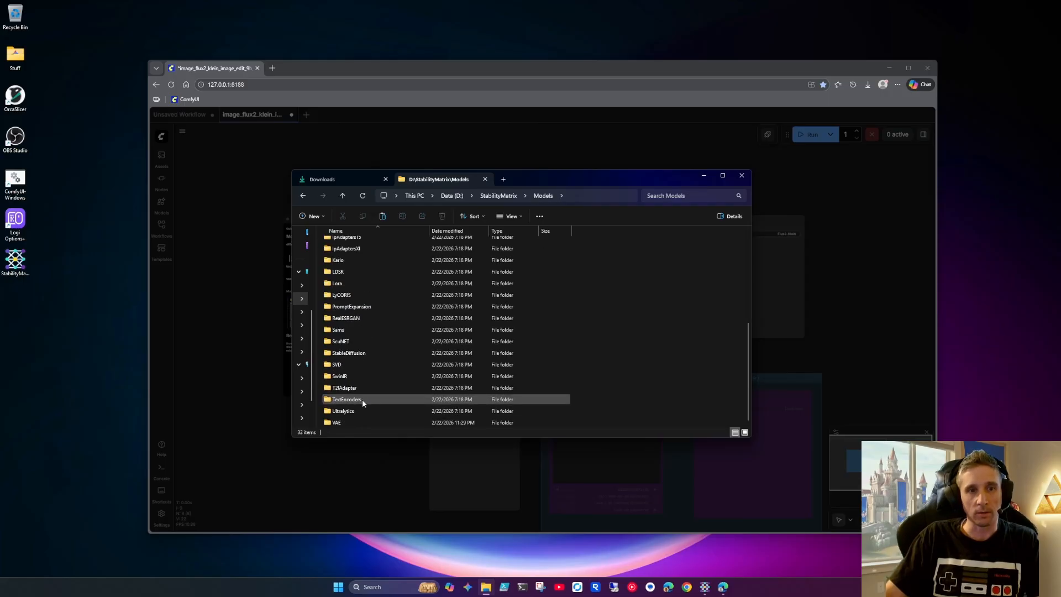
{"action": "double_click", "coordinate": [345, 423]}
{"action": "left_click", "coordinate": [357, 245]}
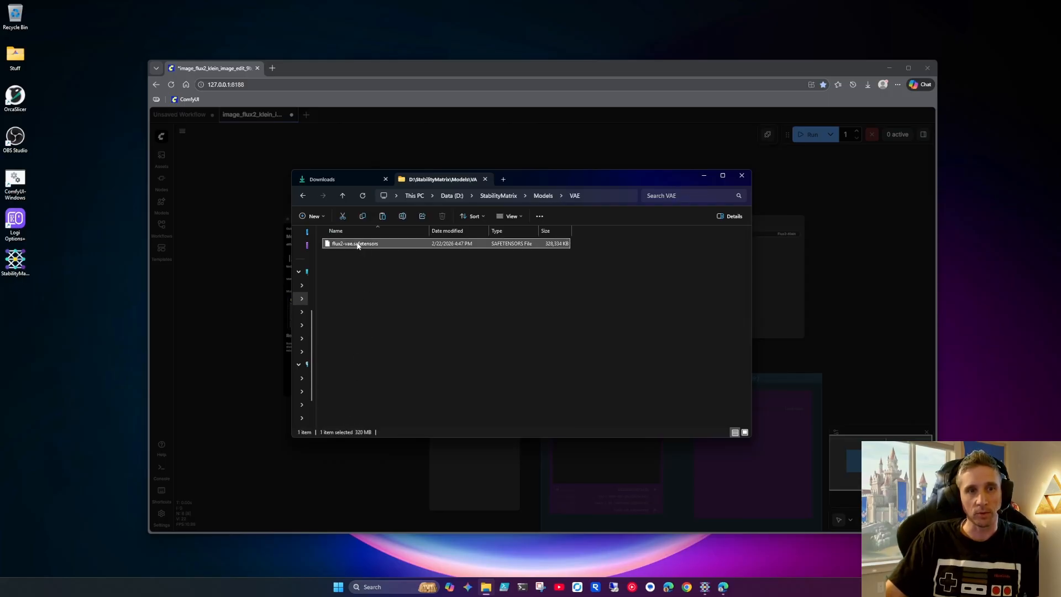
{"action": "key", "text": "shift+Delete"}
{"action": "key", "text": "Return"}
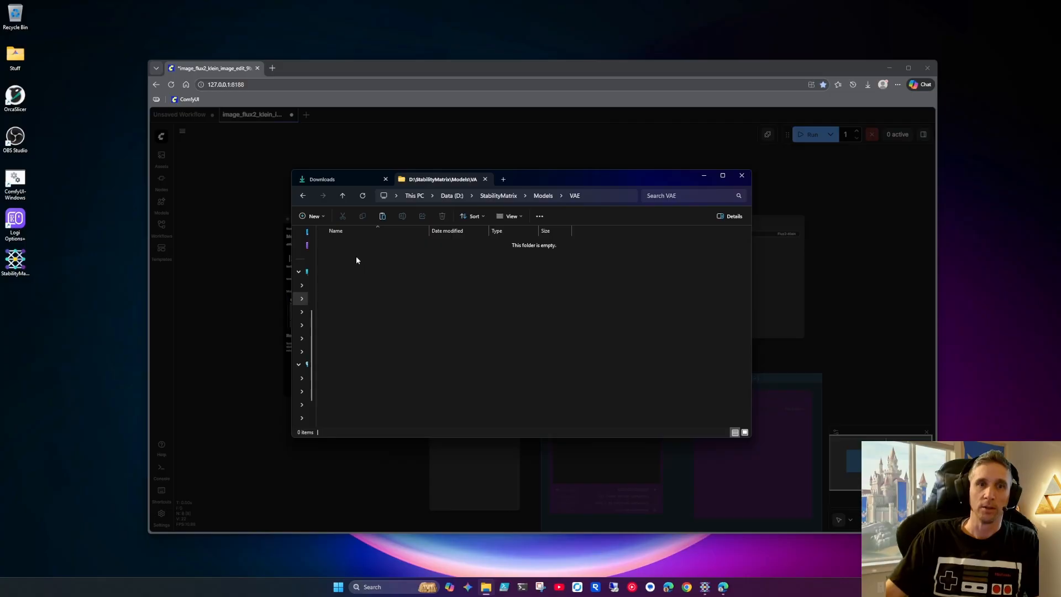
{"action": "left_click", "coordinate": [485, 198]}
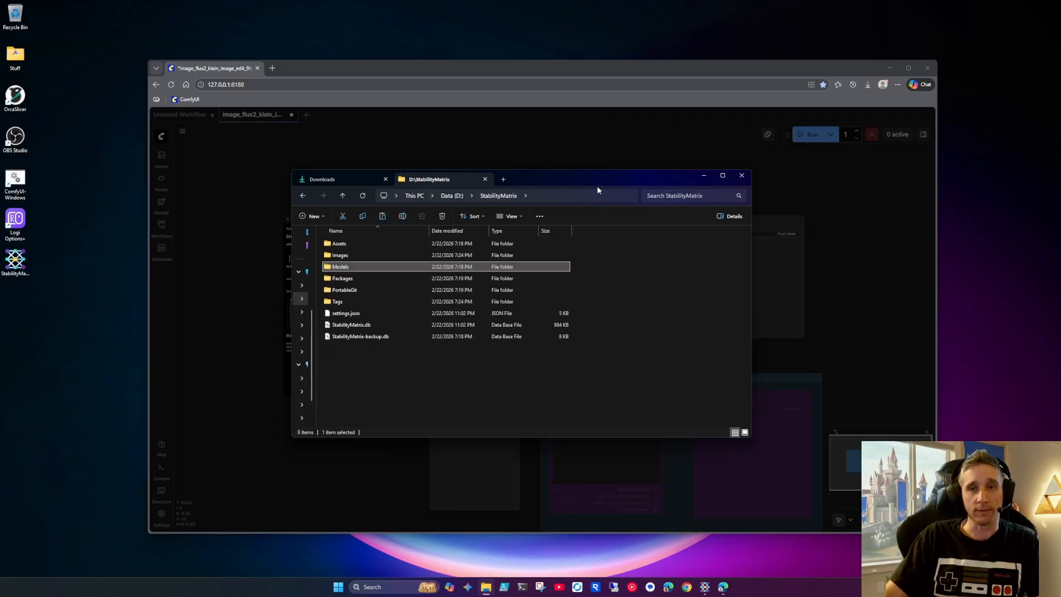
{"action": "left_click", "coordinate": [704, 176]}
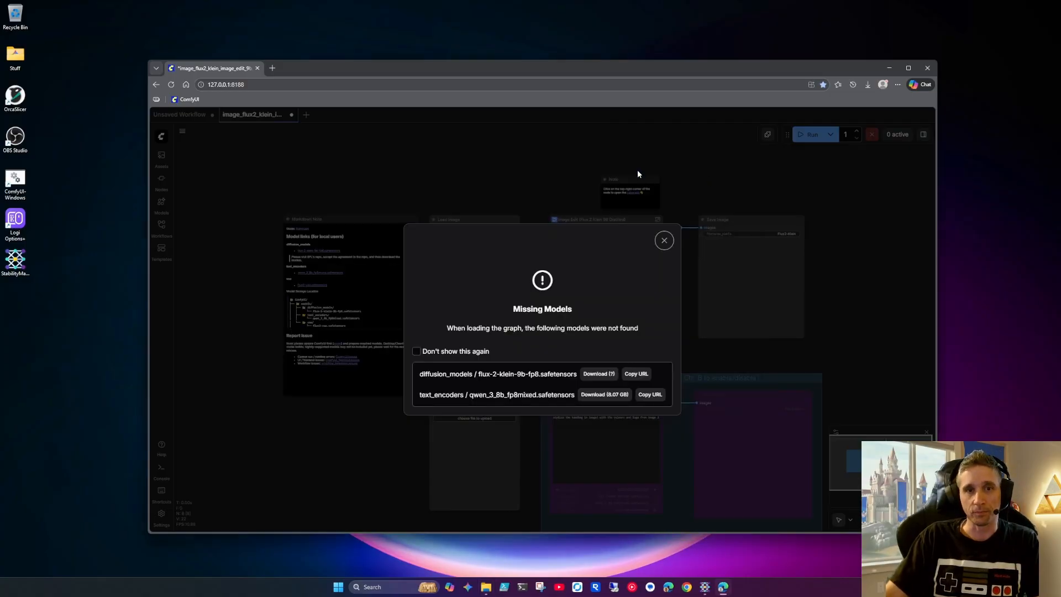
Close the loaded Flux.2 Klein workflow, reload its 9B Distilled: Image Edit template, and dismiss the missing models dialog
{"action": "left_click", "coordinate": [664, 241]}
{"action": "left_click", "coordinate": [291, 115]}
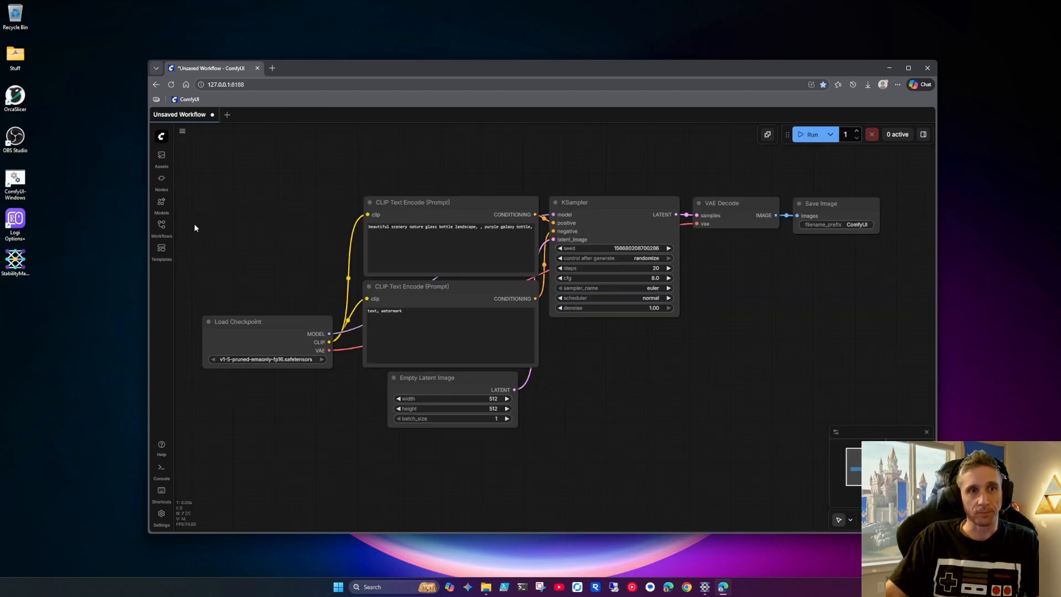
{"action": "left_click", "coordinate": [161, 250]}
{"action": "left_click", "coordinate": [403, 257]}
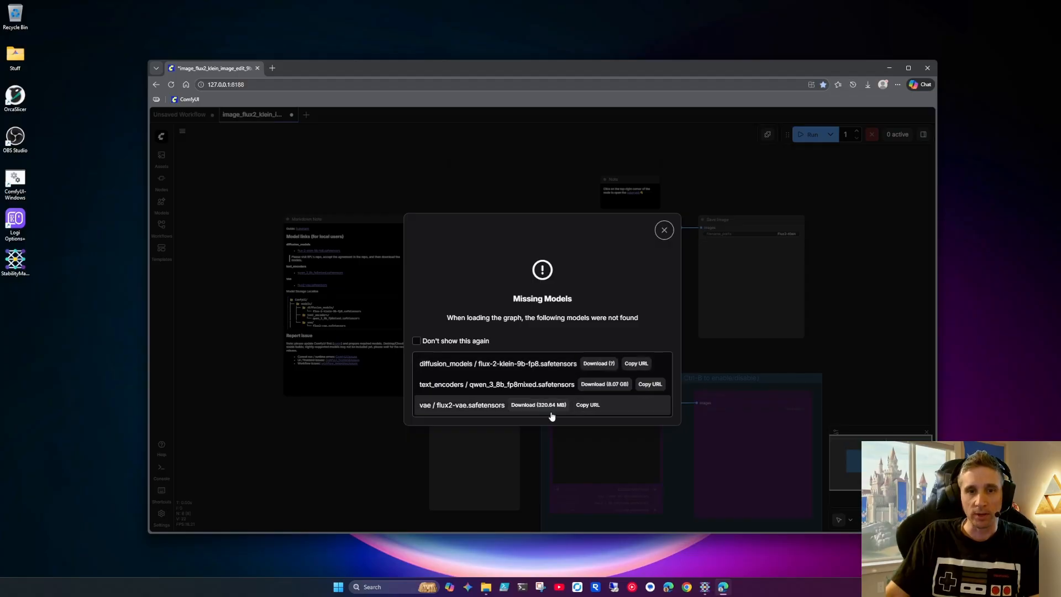
{"action": "left_click", "coordinate": [663, 230]}
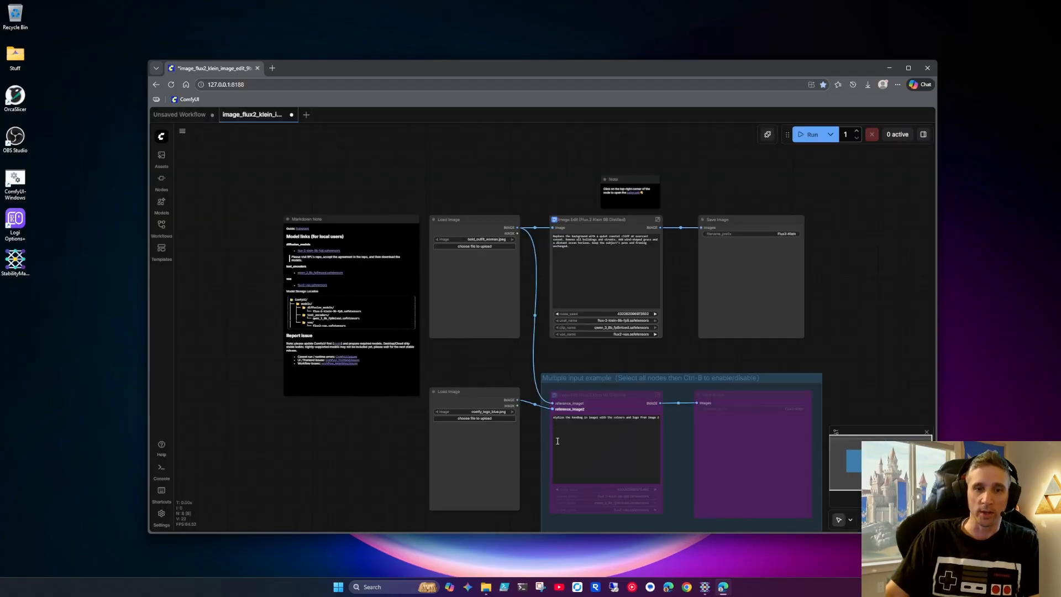
Move the File Explorer window aside and examine the model links and storage locations in the workflow's Markdown Note
{"action": "left_click", "coordinate": [486, 587]}
{"action": "left_click", "coordinate": [353, 180]}
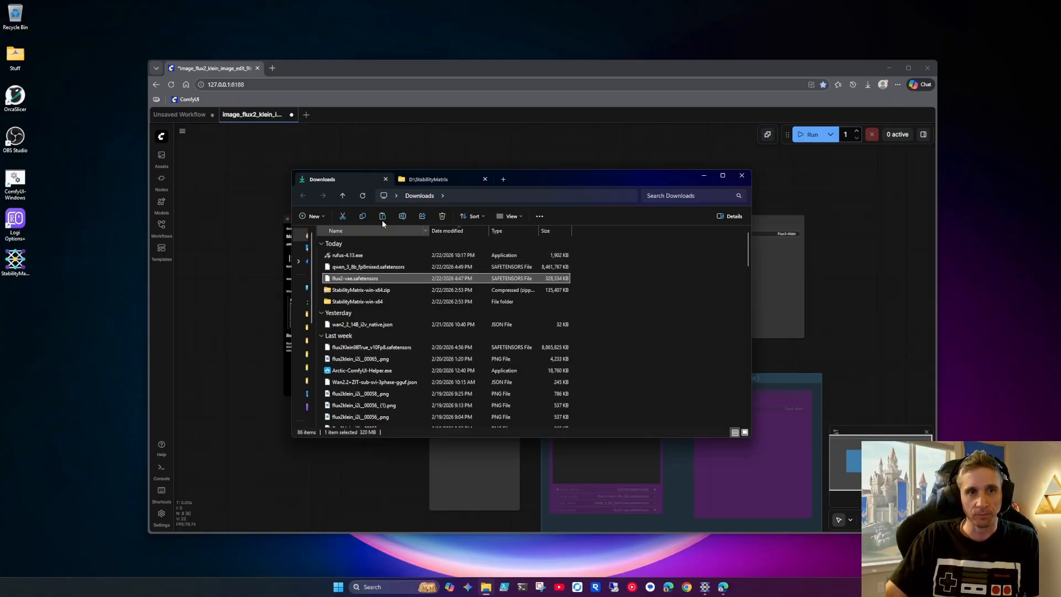
{"action": "left_click_drag", "start_coordinate": [522, 181], "coordinate": [704, 195]}
{"action": "left_click", "coordinate": [396, 194]}
{"action": "scroll", "coordinate": [395, 193], "scroll_direction": "up", "scroll_amount": 10}
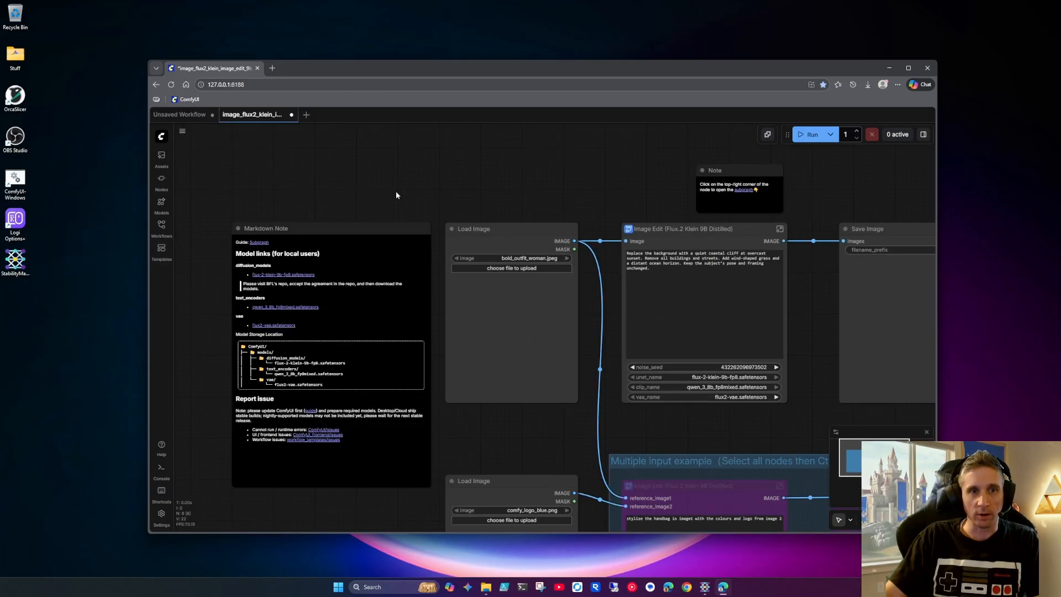
{"action": "scroll", "coordinate": [621, 374], "scroll_direction": "down", "scroll_amount": 3}
{"action": "scroll", "coordinate": [675, 284], "scroll_direction": "up", "scroll_amount": 5}
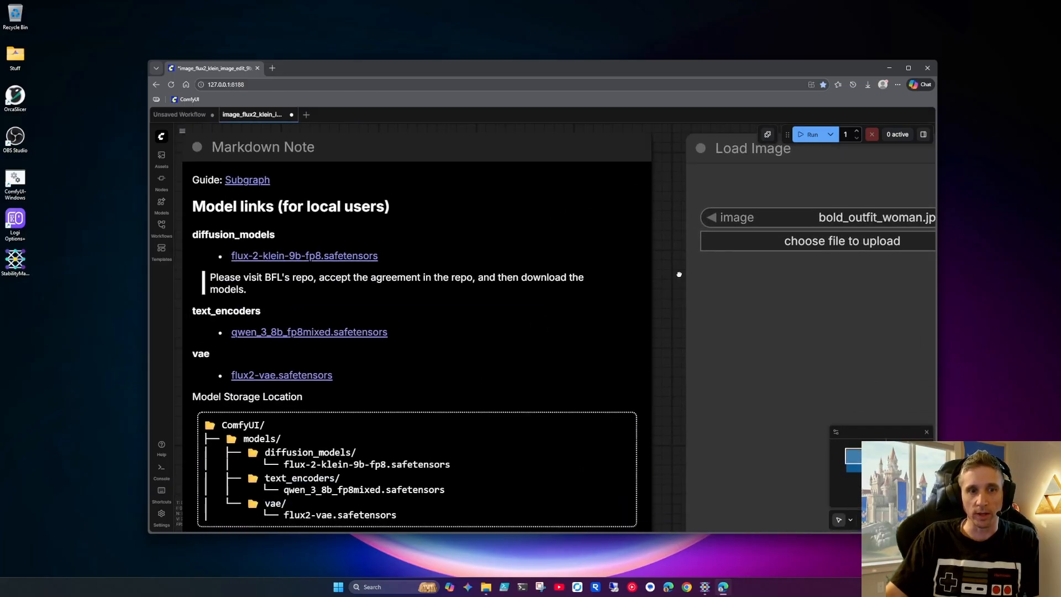
{"action": "scroll", "coordinate": [697, 374], "scroll_direction": "down", "scroll_amount": 2}
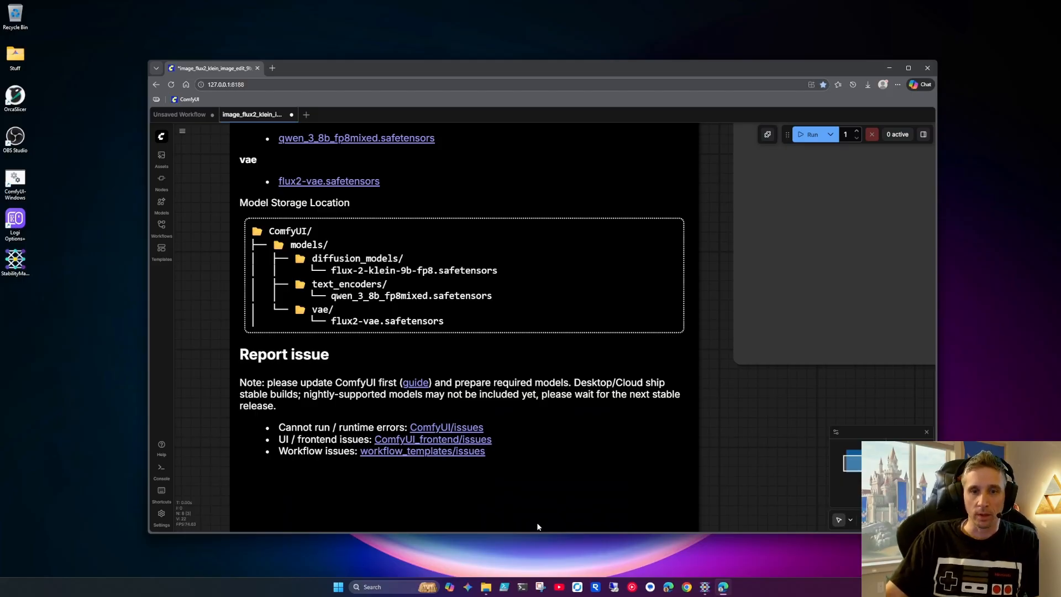
Bring up File Explorer and look inside the ComfyUI folder under StabilityMatrix\Packages
{"action": "left_click", "coordinate": [490, 590]}
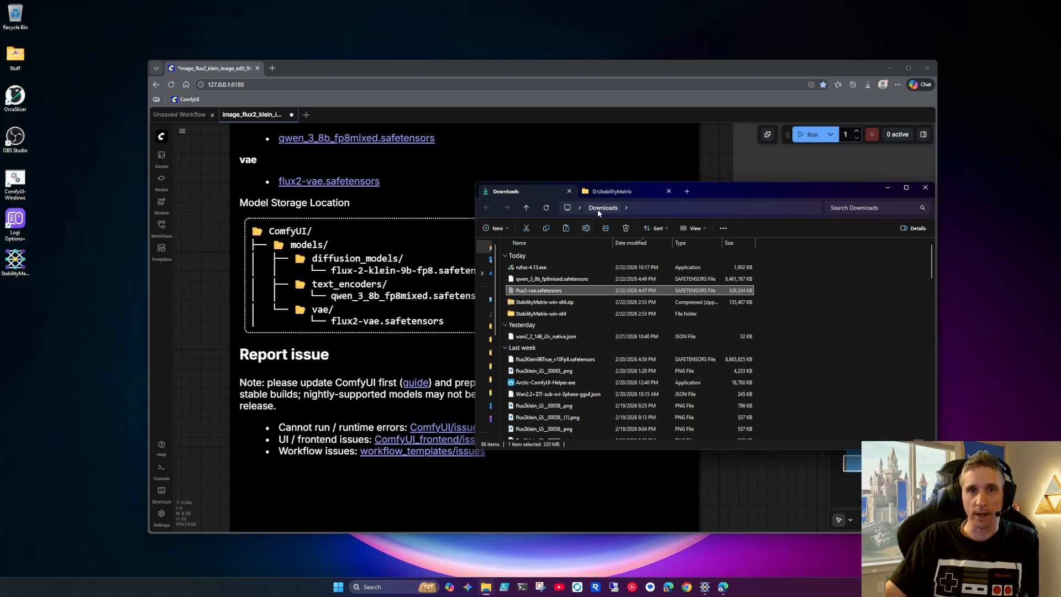
{"action": "left_click", "coordinate": [605, 194]}
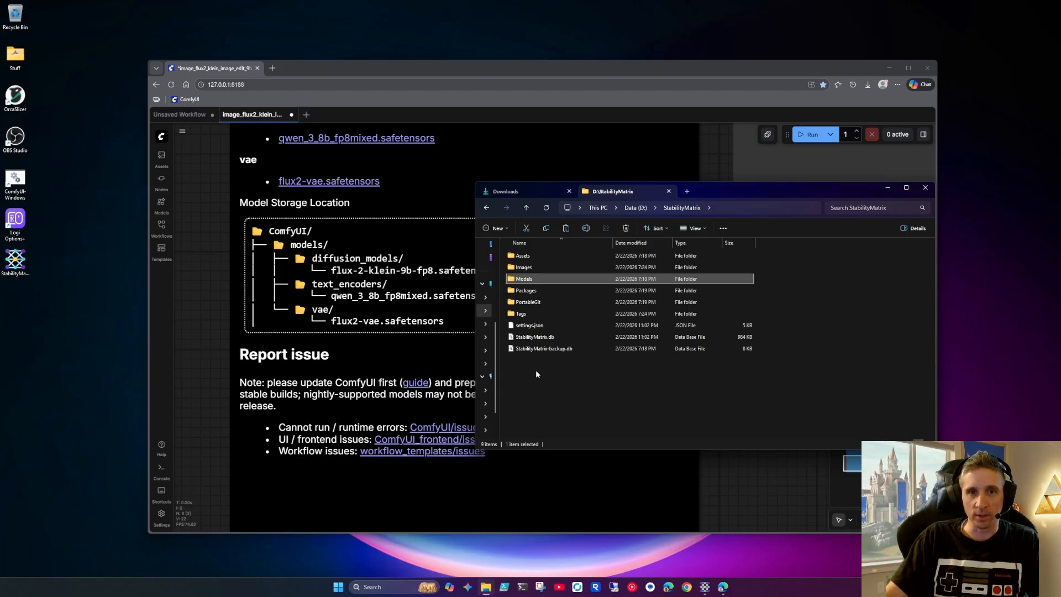
{"action": "double_click", "coordinate": [529, 291]}
{"action": "double_click", "coordinate": [528, 256]}
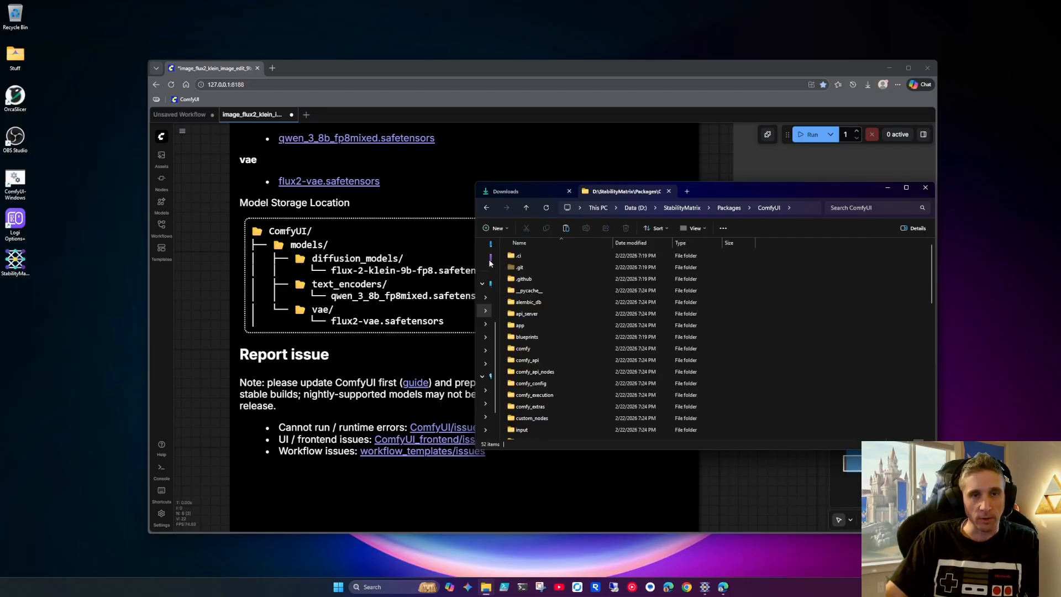
{"action": "left_click", "coordinate": [486, 208]}
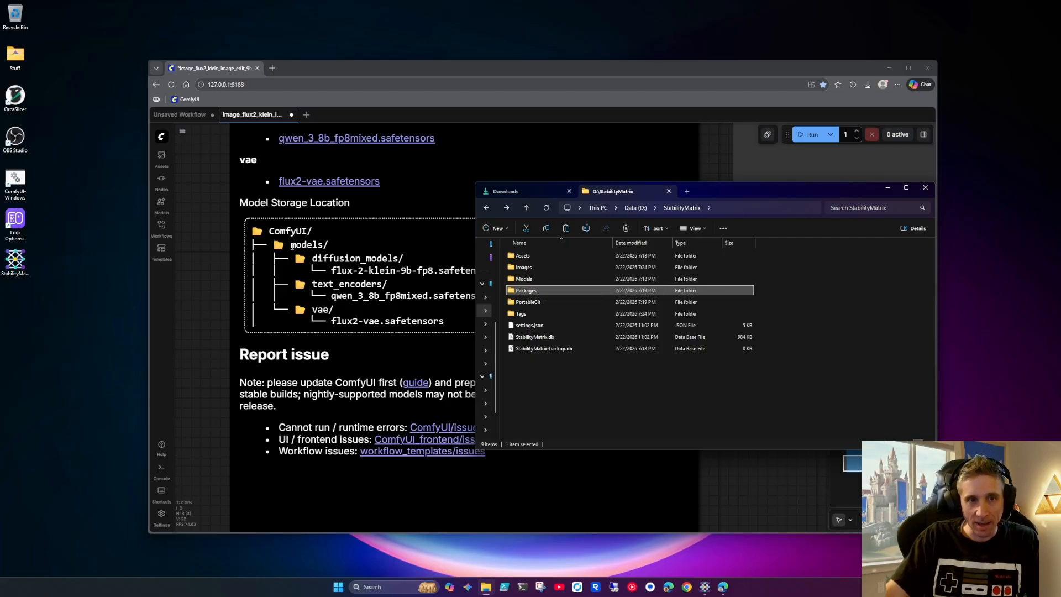
Paste flux2-vae.safetensors into the VAE folder under StabilityMatrix\Models
{"action": "double_click", "coordinate": [524, 278]}
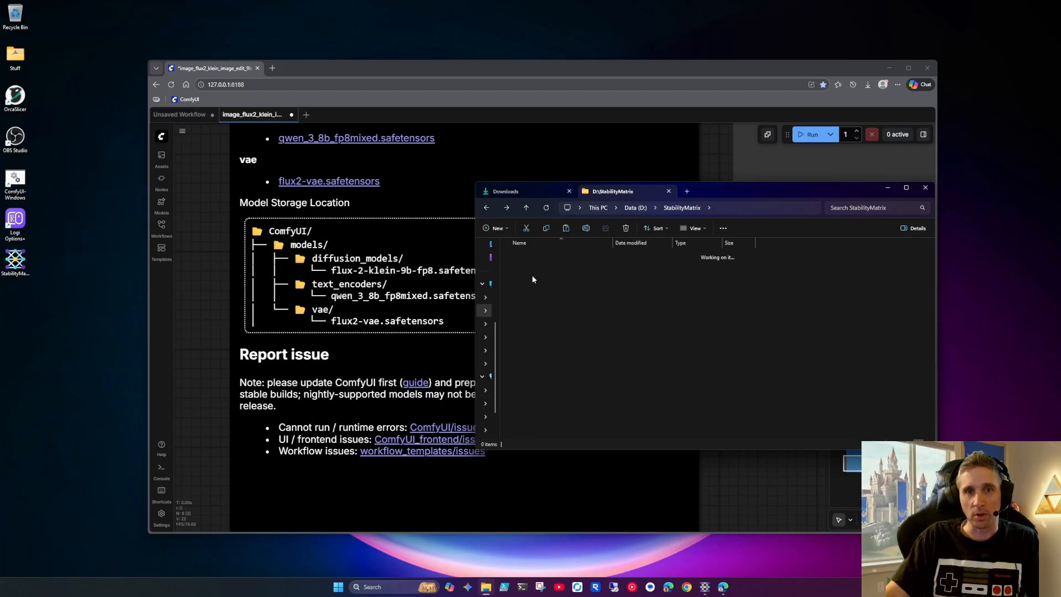
{"action": "scroll", "coordinate": [556, 390], "scroll_direction": "down", "scroll_amount": 5}
{"action": "double_click", "coordinate": [532, 435]}
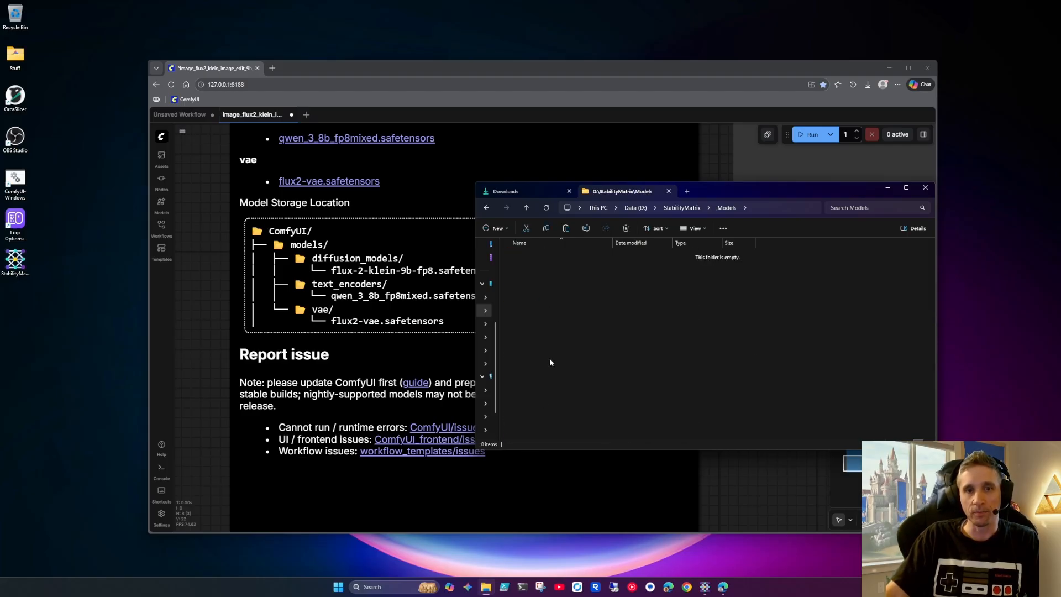
{"action": "key", "text": "ctrl+v"}
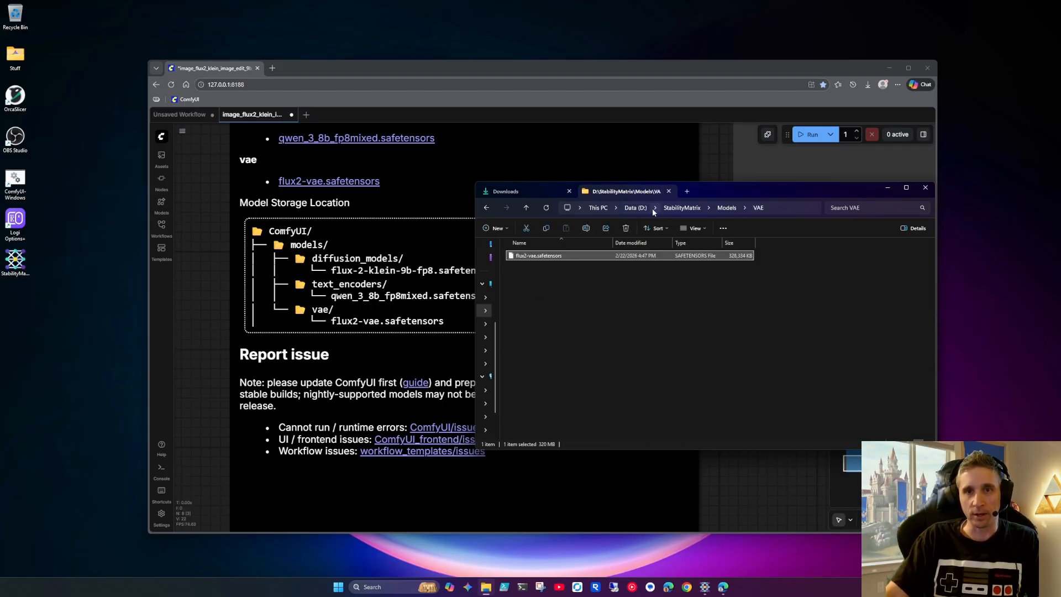
Move qwen_3_8b_fp8mixed.safetensors from Downloads into the TextEncoders folder under StabilityMatrix\Models
{"action": "left_click", "coordinate": [727, 208]}
{"action": "double_click", "coordinate": [531, 411]}
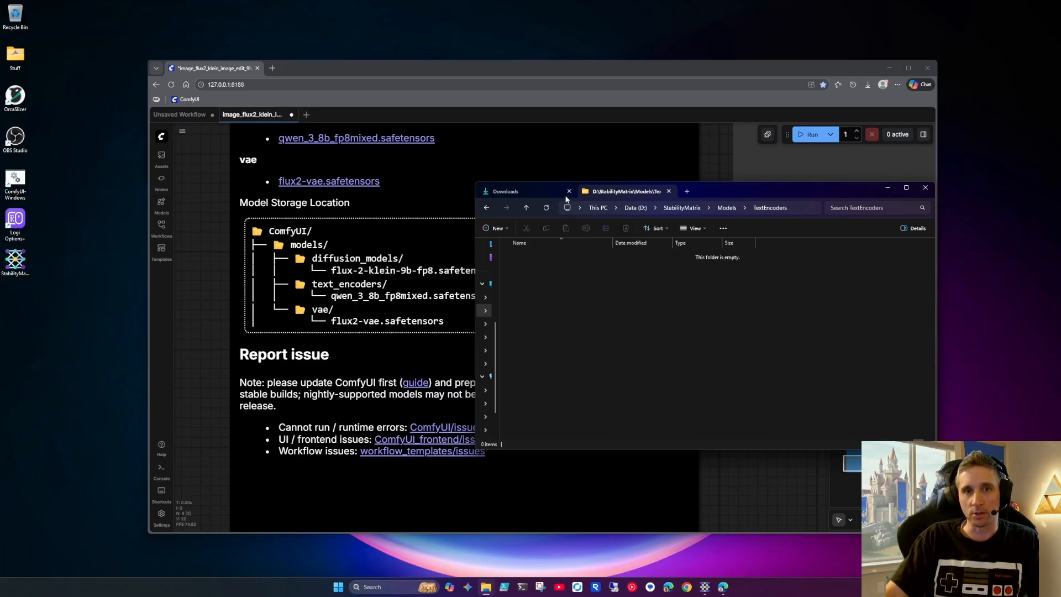
{"action": "left_click", "coordinate": [528, 193]}
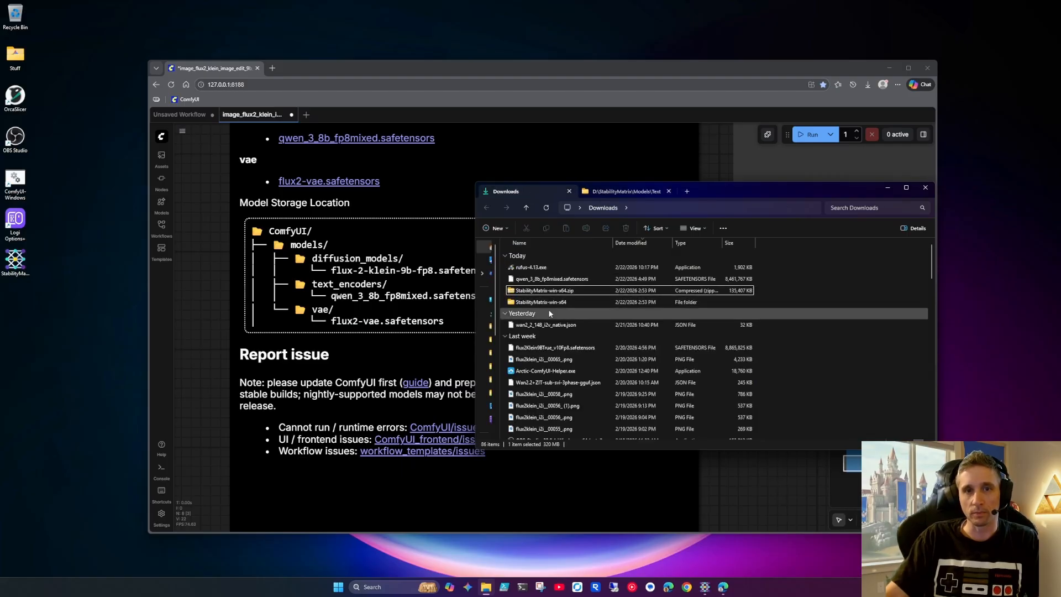
{"action": "left_click", "coordinate": [541, 278]}
{"action": "key", "text": "ctrl+x"}
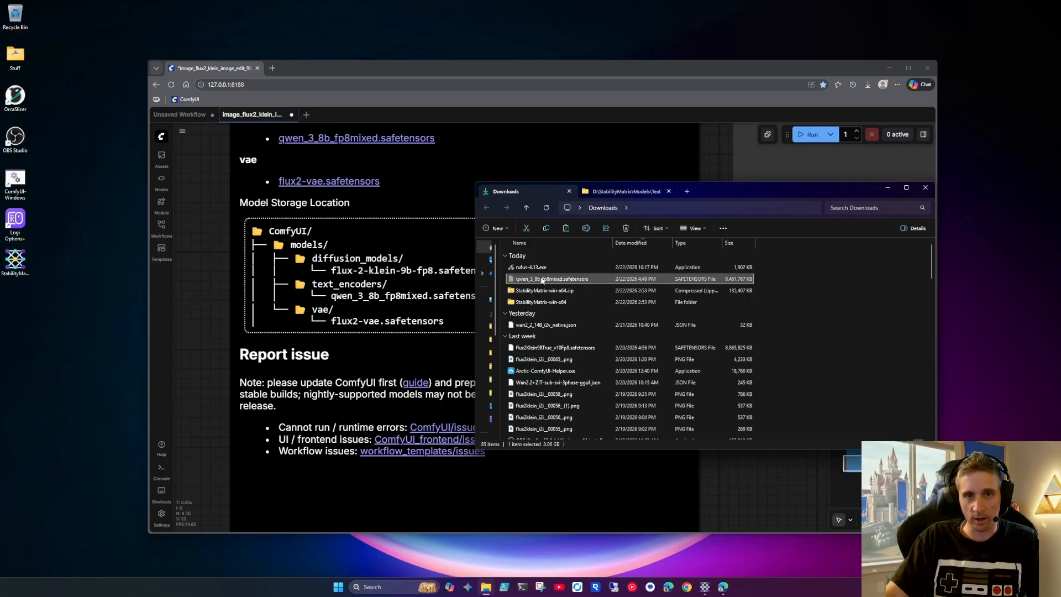
{"action": "left_click", "coordinate": [611, 192]}
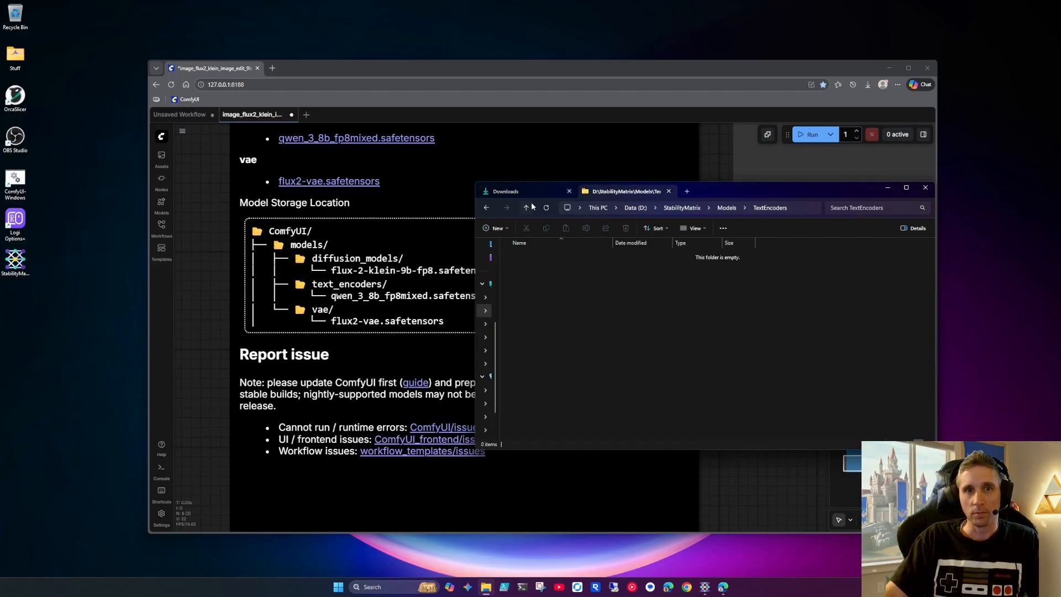
{"action": "key", "text": "ctrl+v"}
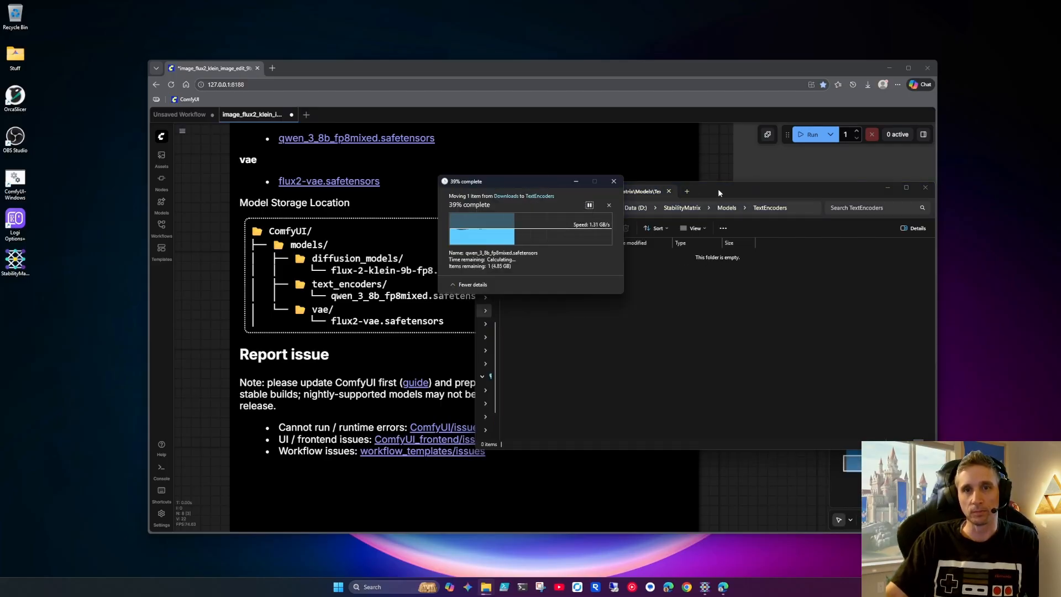
{"action": "left_click", "coordinate": [718, 188]}
Copy flux2Klein9BTrue_v10Fp8.safetensors from Downloads into the DiffusionModels folder under StabilityMatrix\Models
{"action": "left_click", "coordinate": [536, 190]}
{"action": "left_click", "coordinate": [568, 348]}
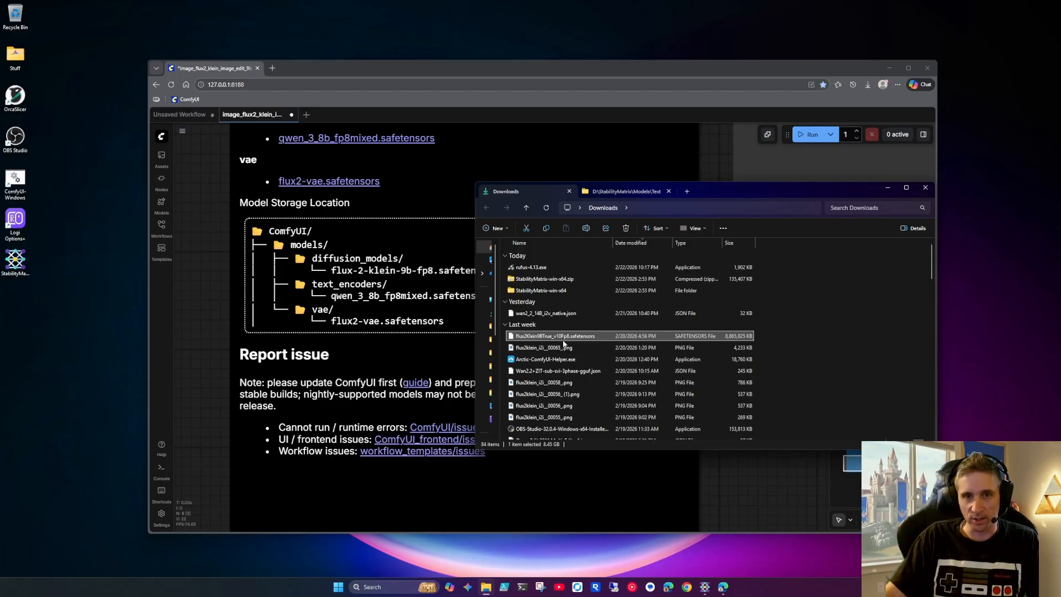
{"action": "key", "text": "ctrl+c"}
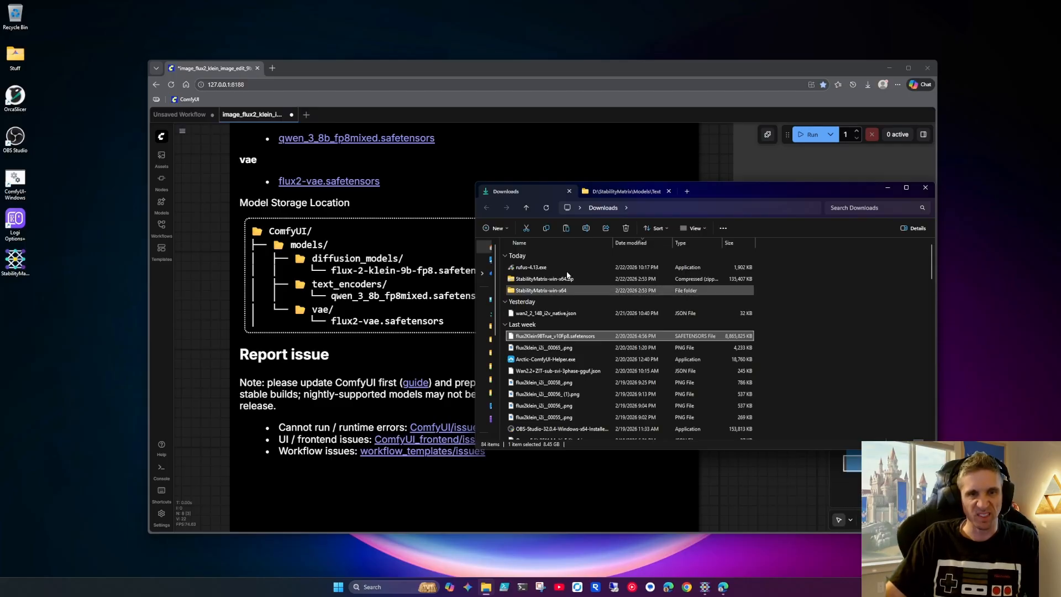
{"action": "left_click", "coordinate": [613, 191]}
{"action": "left_click", "coordinate": [726, 207]}
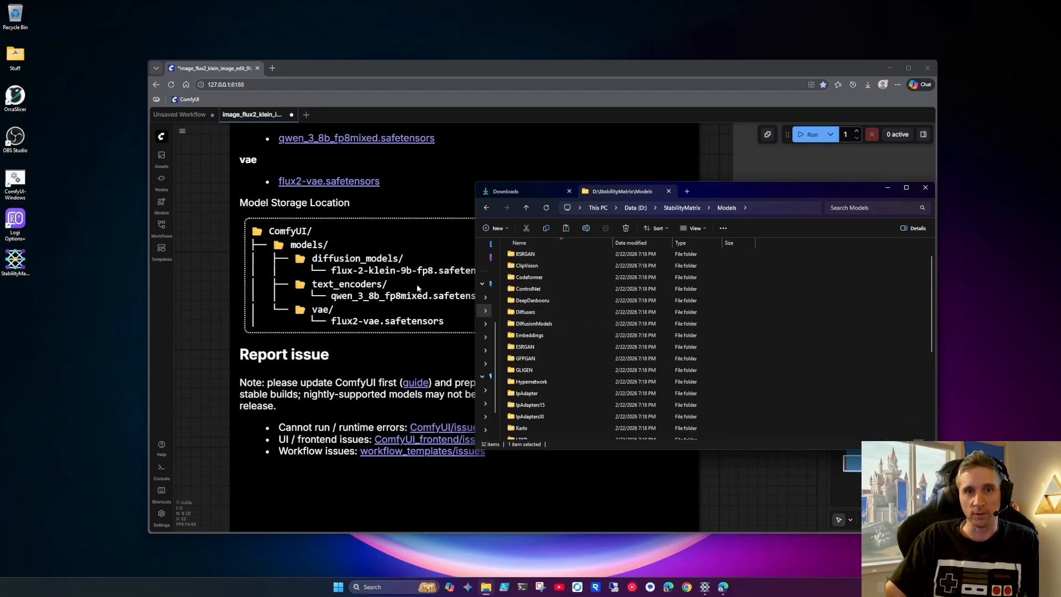
{"action": "double_click", "coordinate": [546, 323]}
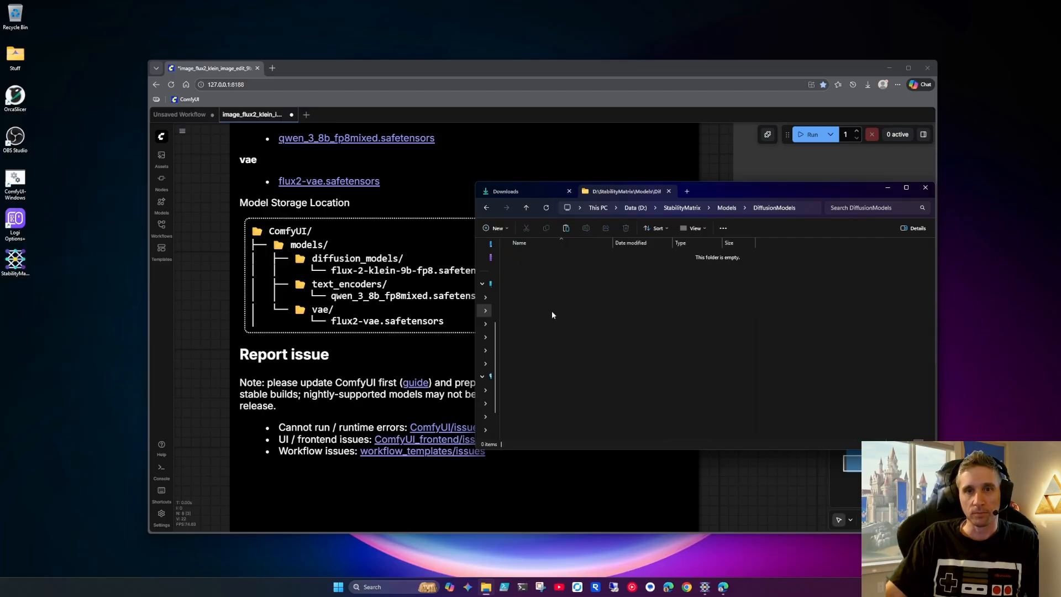
{"action": "key", "text": "ctrl+v"}
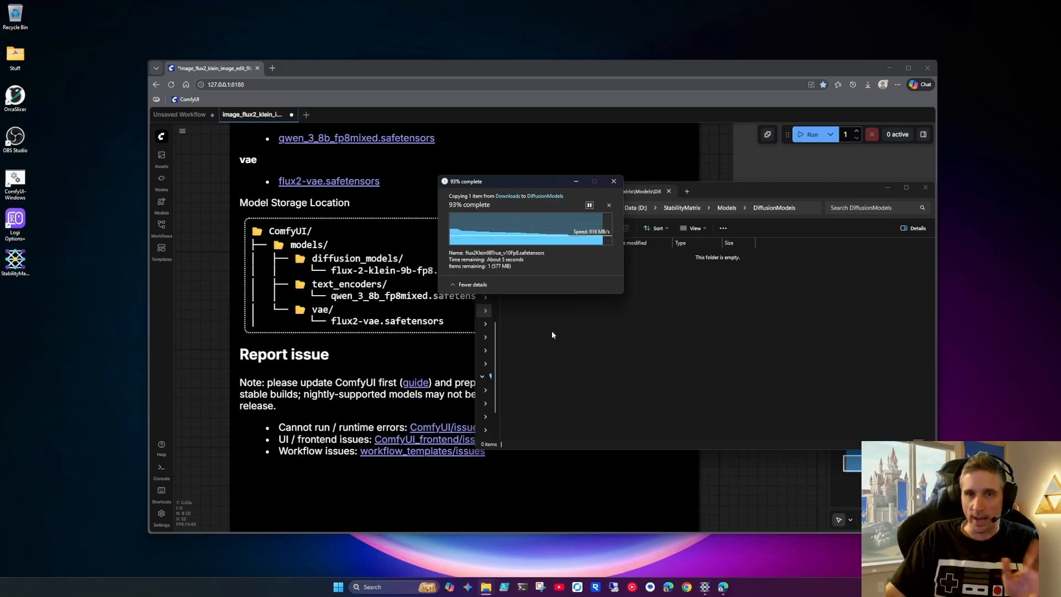
Minimize File Explorer and set unet_name in the upper Image Edit node to flux2Klein9BTrue_v10Fp8.safetensors
{"action": "left_click", "coordinate": [888, 188]}
{"action": "scroll", "coordinate": [704, 306], "scroll_direction": "down", "scroll_amount": 5}
{"action": "left_click_drag", "start_coordinate": [704, 307], "coordinate": [310, 308]}
{"action": "scroll", "coordinate": [433, 333], "scroll_direction": "down", "scroll_amount": 5}
{"action": "left_click_drag", "start_coordinate": [596, 377], "coordinate": [503, 322]}
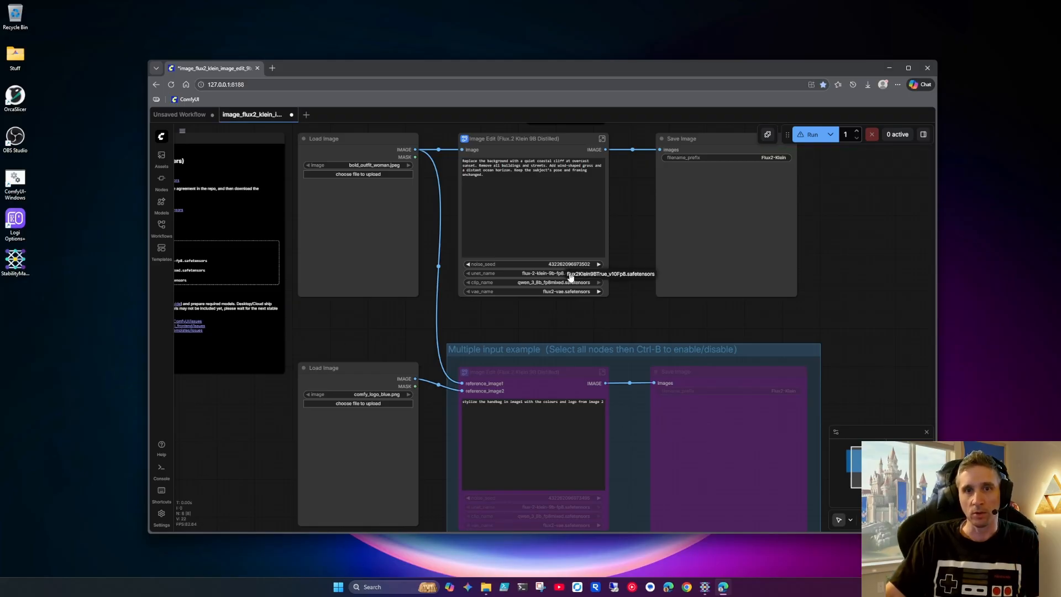
{"action": "left_click", "coordinate": [622, 274]}
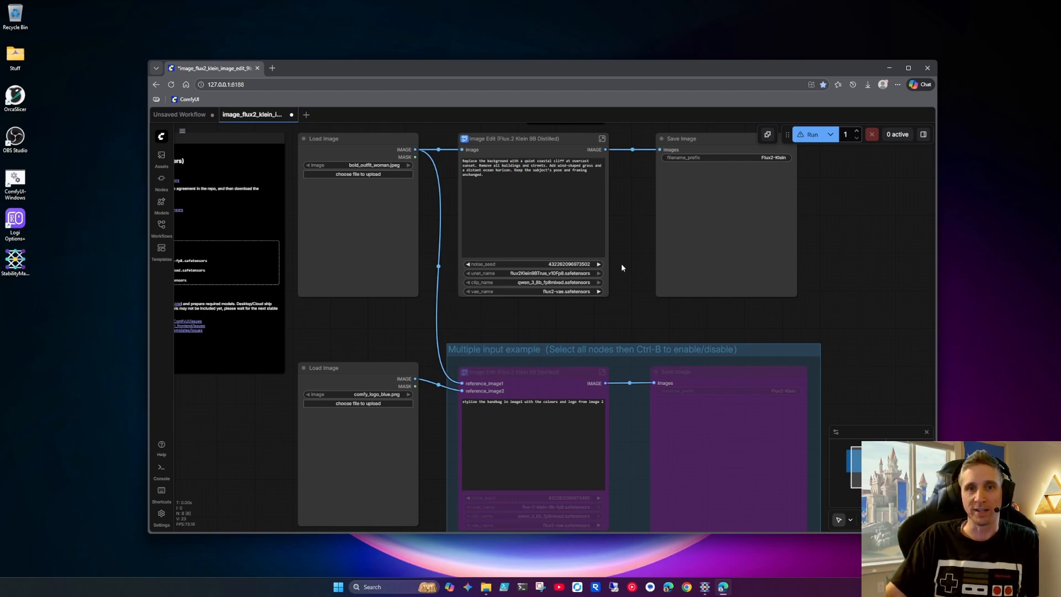
{"action": "left_click_drag", "start_coordinate": [621, 267], "coordinate": [646, 273]}
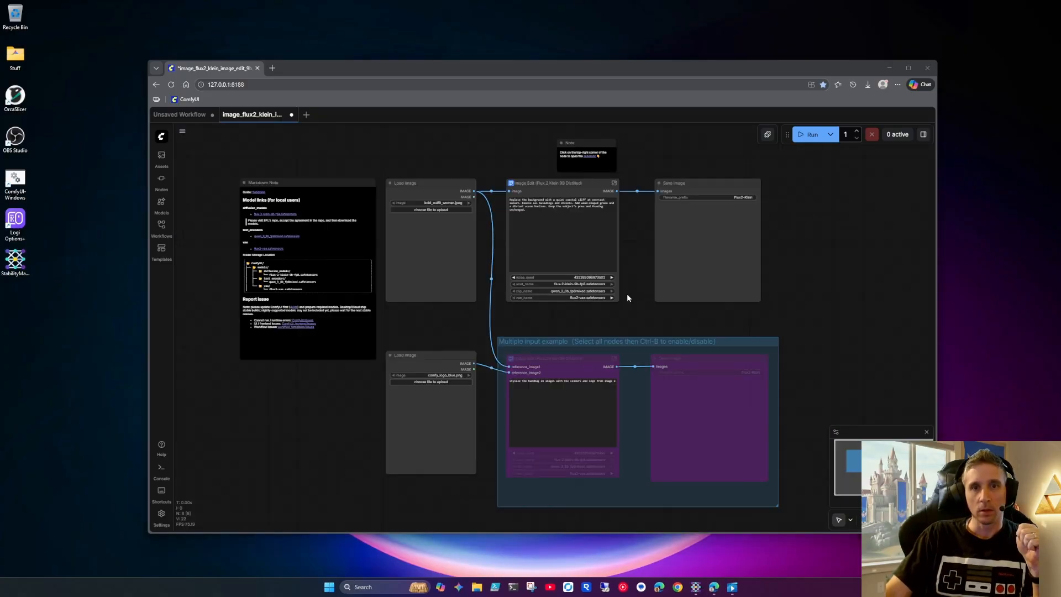
Check which model files are offered for unet_name and clip_name in the upper Image Edit node
{"action": "scroll", "coordinate": [627, 294], "scroll_direction": "up", "scroll_amount": 4}
{"action": "left_click", "coordinate": [579, 279]}
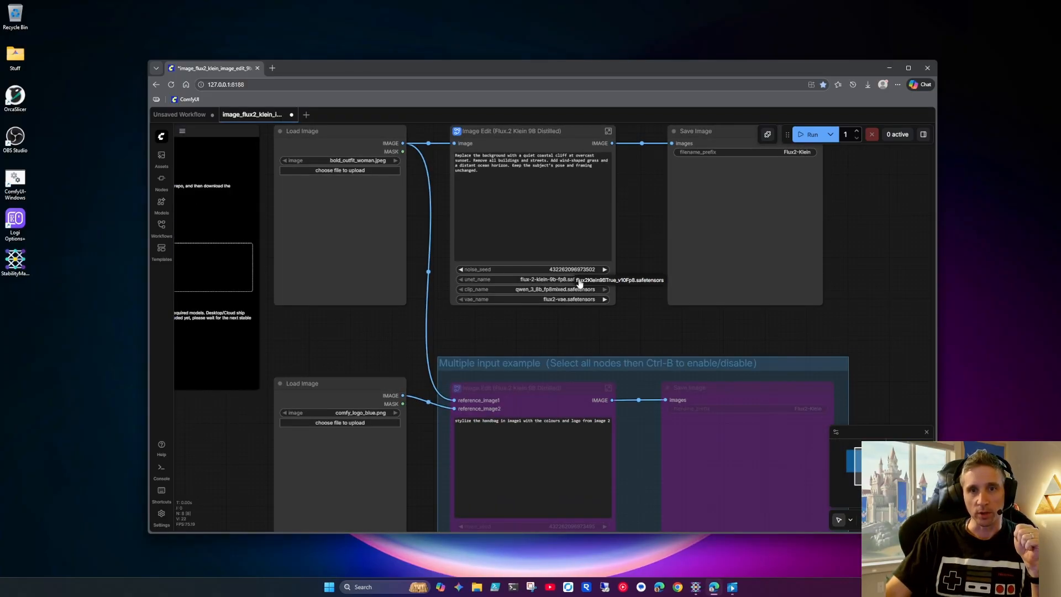
{"action": "left_click", "coordinate": [631, 245]}
{"action": "left_click", "coordinate": [575, 288]}
{"action": "left_click", "coordinate": [608, 289]}
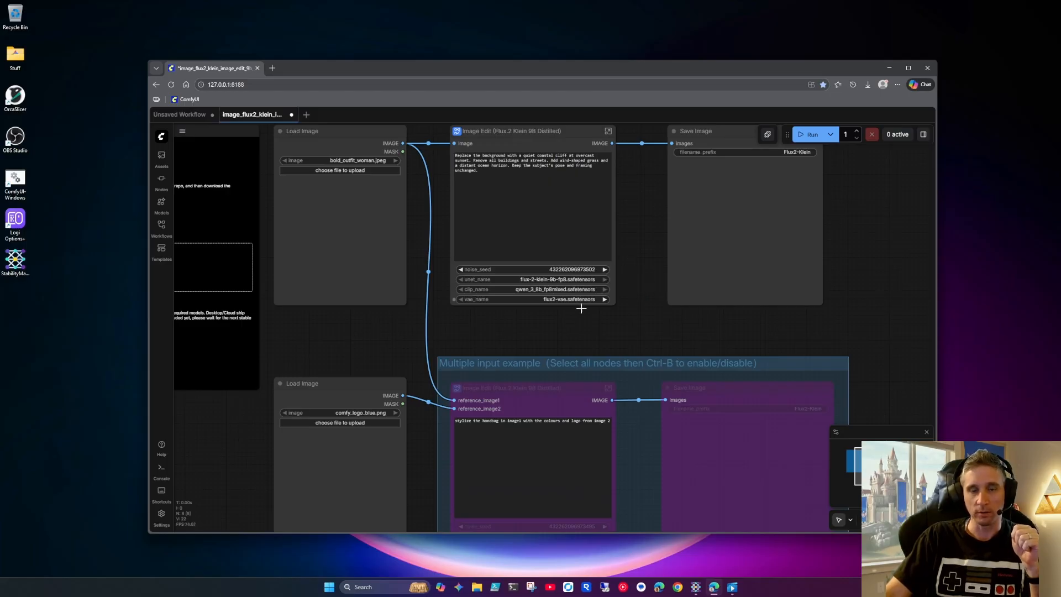
Upload the forest path image flux2klein_i2i__00065_.png into the upper Load Image node, browsing Downloads with large icons
{"action": "left_click_drag", "start_coordinate": [509, 337], "coordinate": [565, 324]}
{"action": "scroll", "coordinate": [565, 343], "scroll_direction": "down", "scroll_amount": 2}
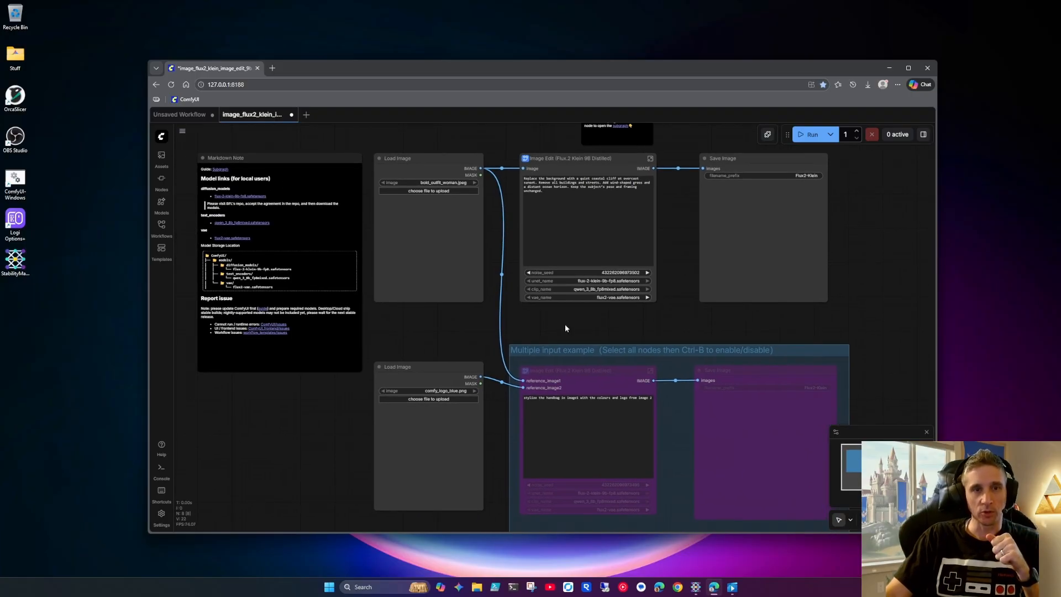
{"action": "left_click", "coordinate": [449, 191]}
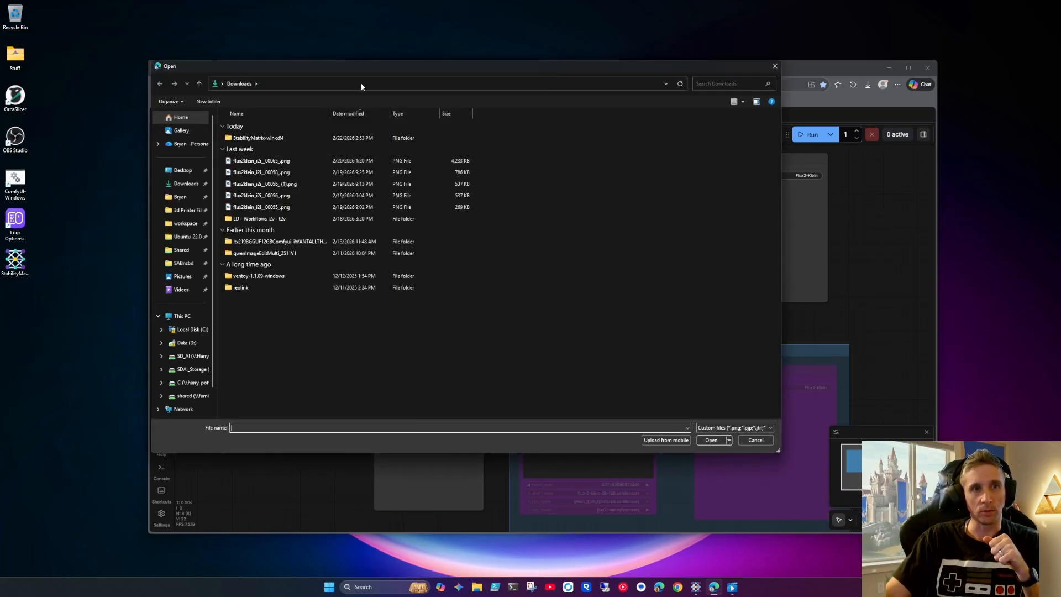
{"action": "left_click_drag", "start_coordinate": [383, 72], "coordinate": [407, 106]}
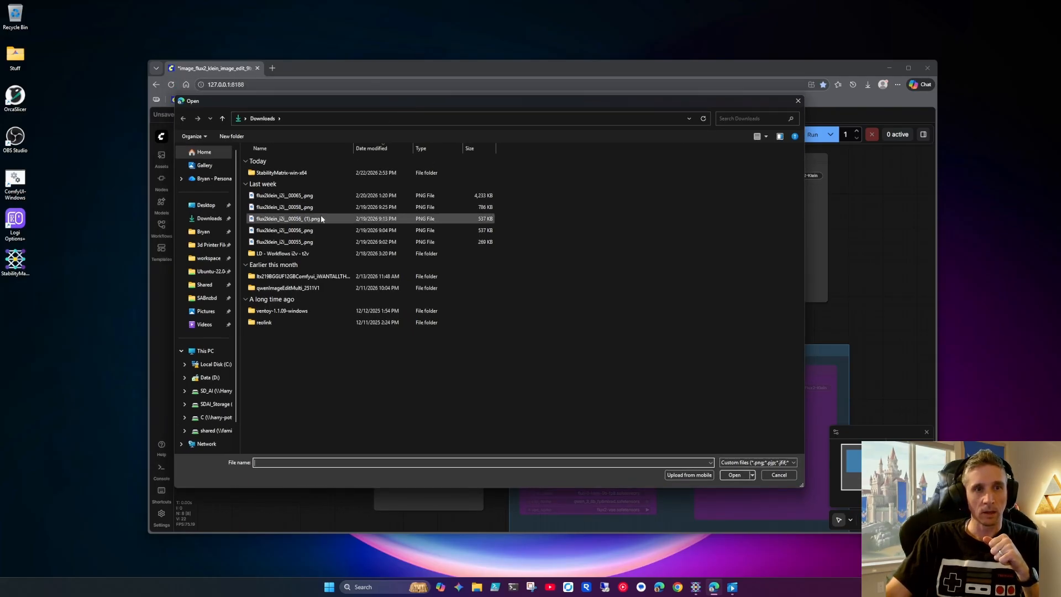
{"action": "left_click", "coordinate": [767, 136]}
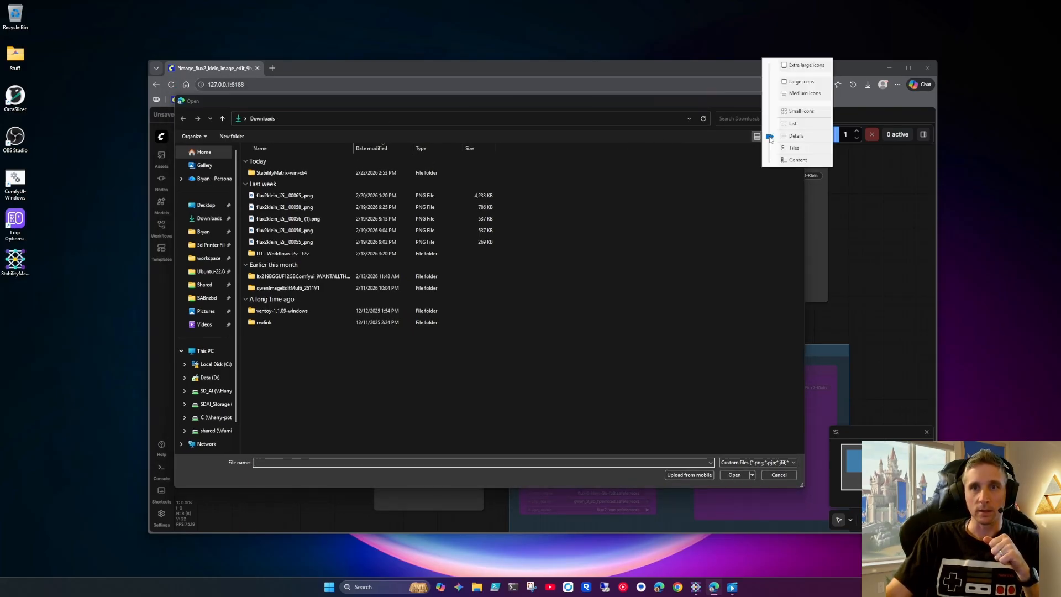
{"action": "left_click", "coordinate": [802, 82]}
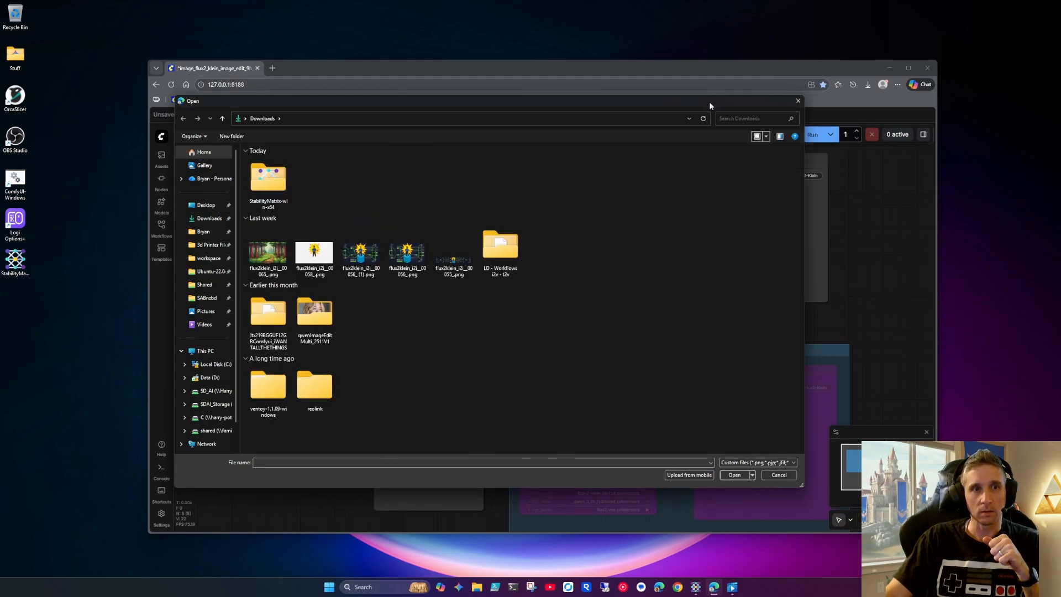
{"action": "double_click", "coordinate": [280, 251]}
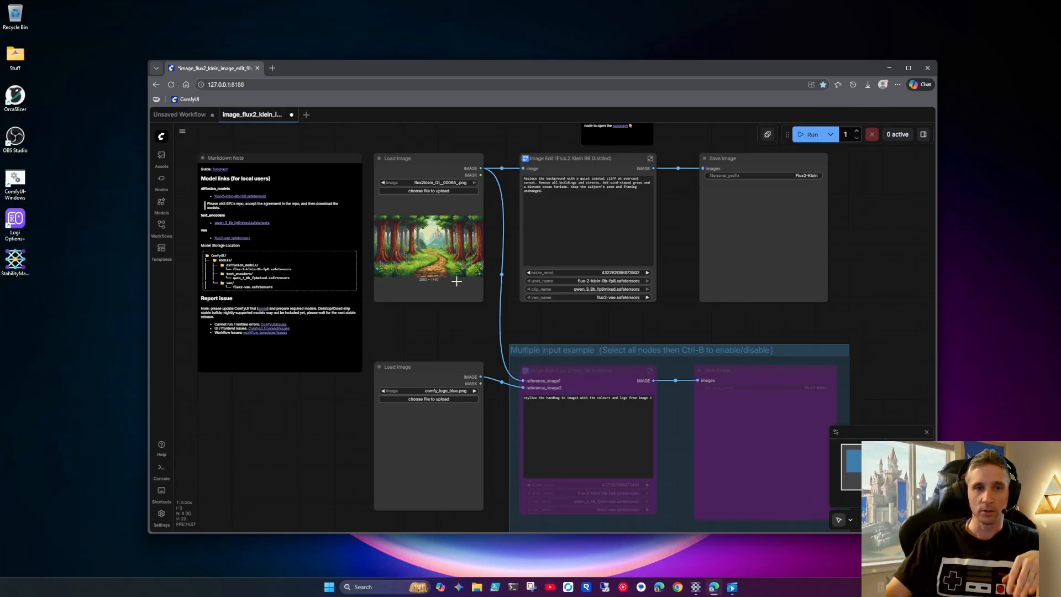
{"action": "scroll", "coordinate": [447, 274], "scroll_direction": "up", "scroll_amount": 5}
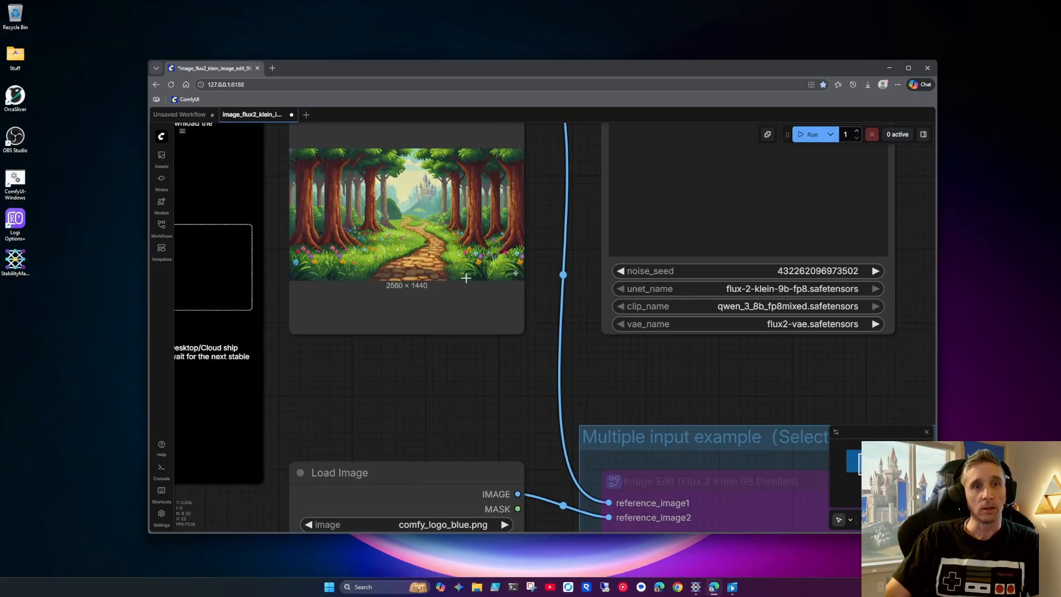
{"action": "scroll", "coordinate": [511, 273], "scroll_direction": "down", "scroll_amount": 1}
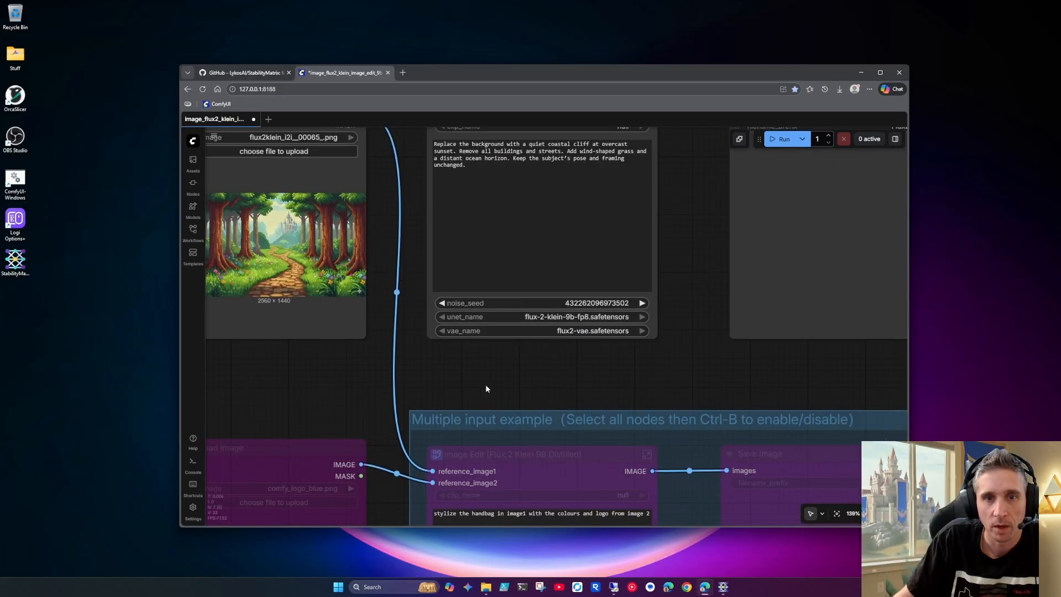
{"action": "left_click_drag", "start_coordinate": [487, 388], "coordinate": [459, 405]}
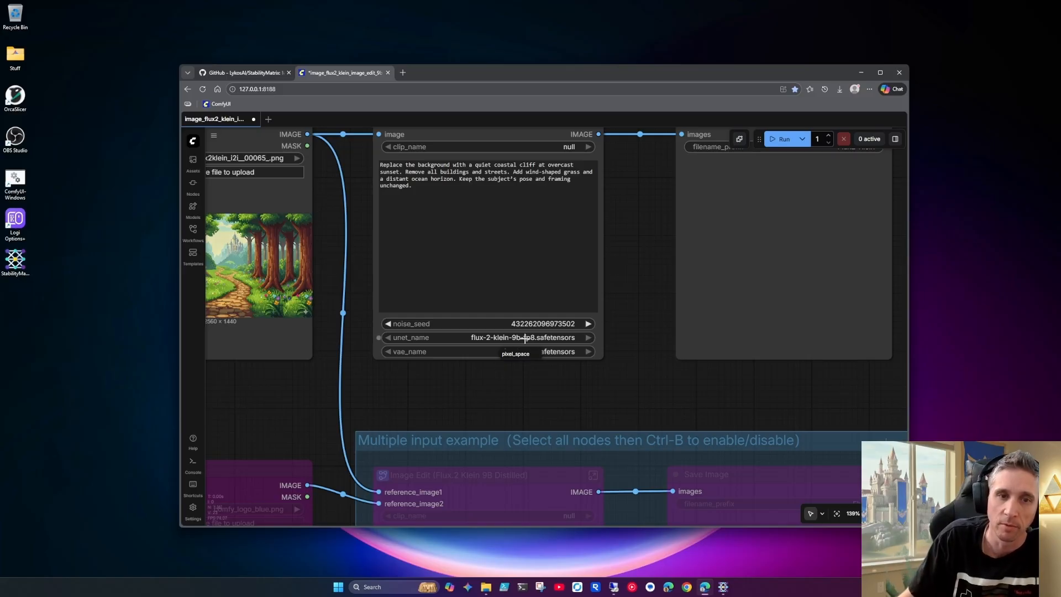
In the Image Edit node, choose flux2-vae.safetensors for vae_name and flux2Klein9BTrue_v10Fp8.safetensors for unet_name
{"action": "left_click_drag", "start_coordinate": [622, 309], "coordinate": [626, 366]}
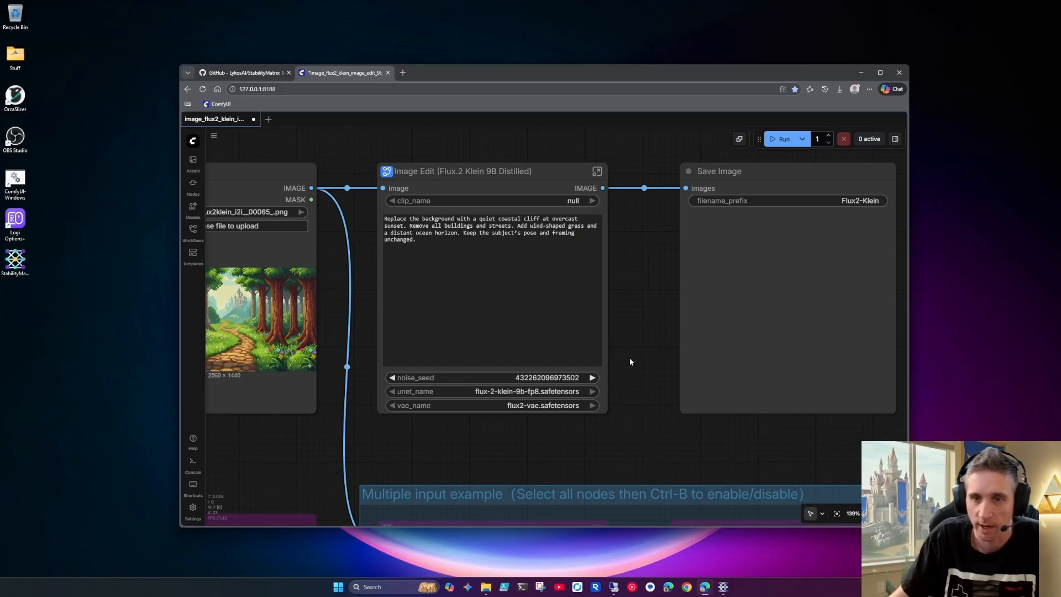
{"action": "key", "text": "ctrl+Return"}
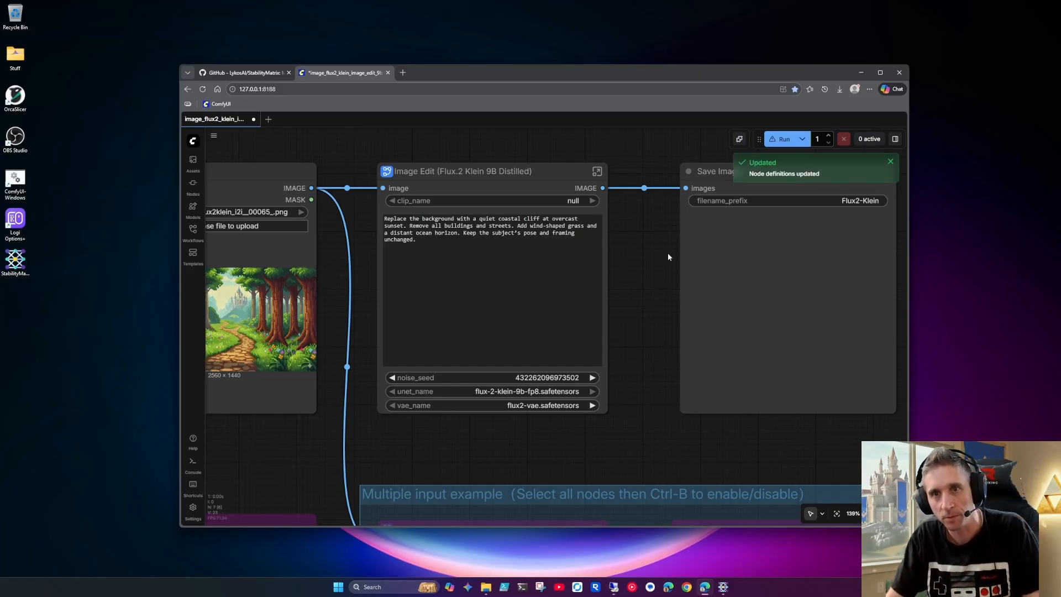
{"action": "left_click", "coordinate": [528, 405]}
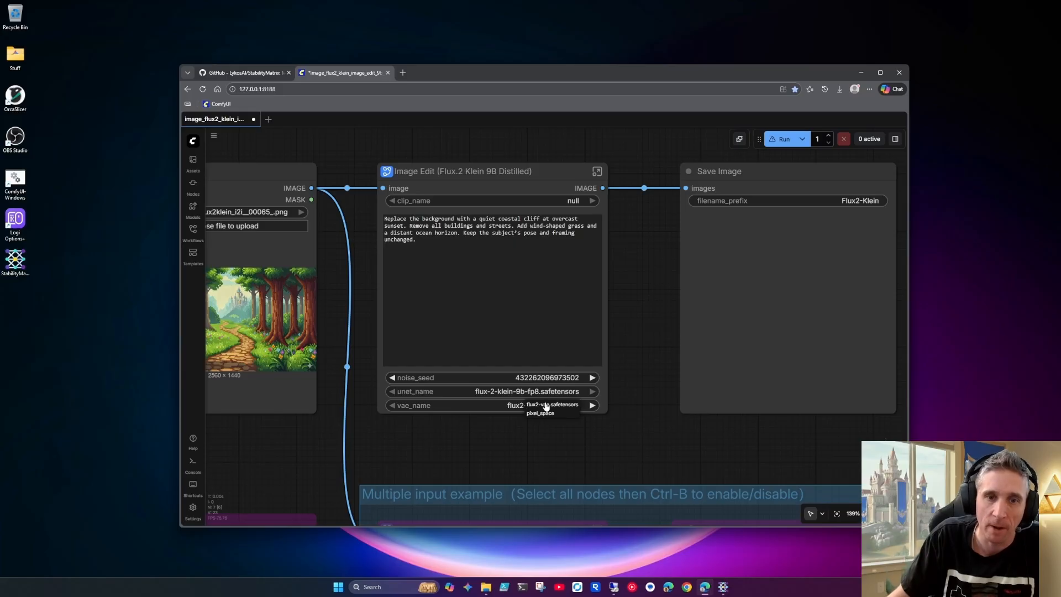
{"action": "left_click", "coordinate": [544, 405]}
{"action": "left_click", "coordinate": [509, 394]}
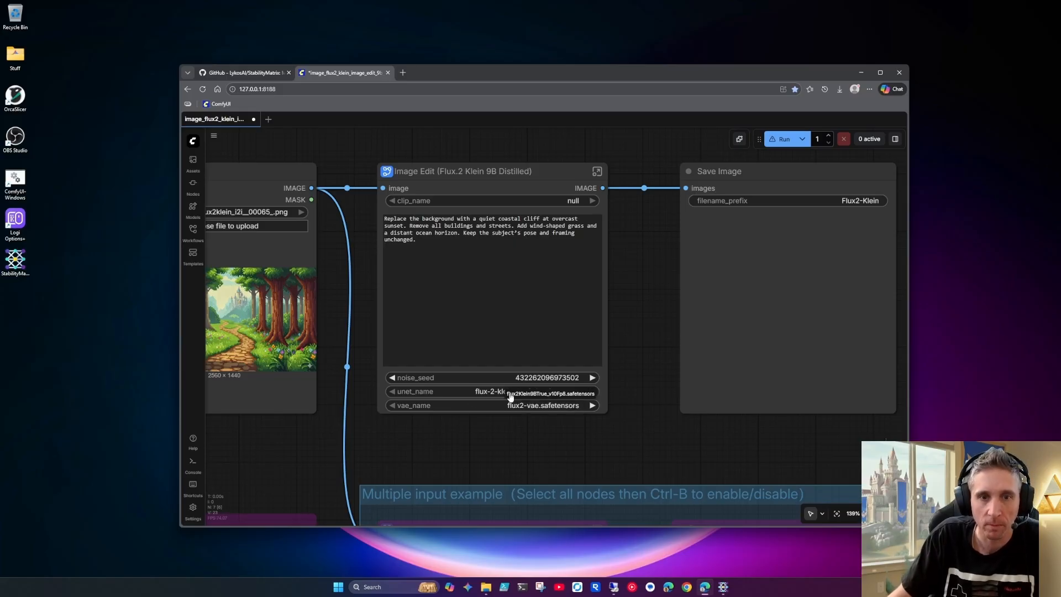
{"action": "left_click", "coordinate": [566, 393]}
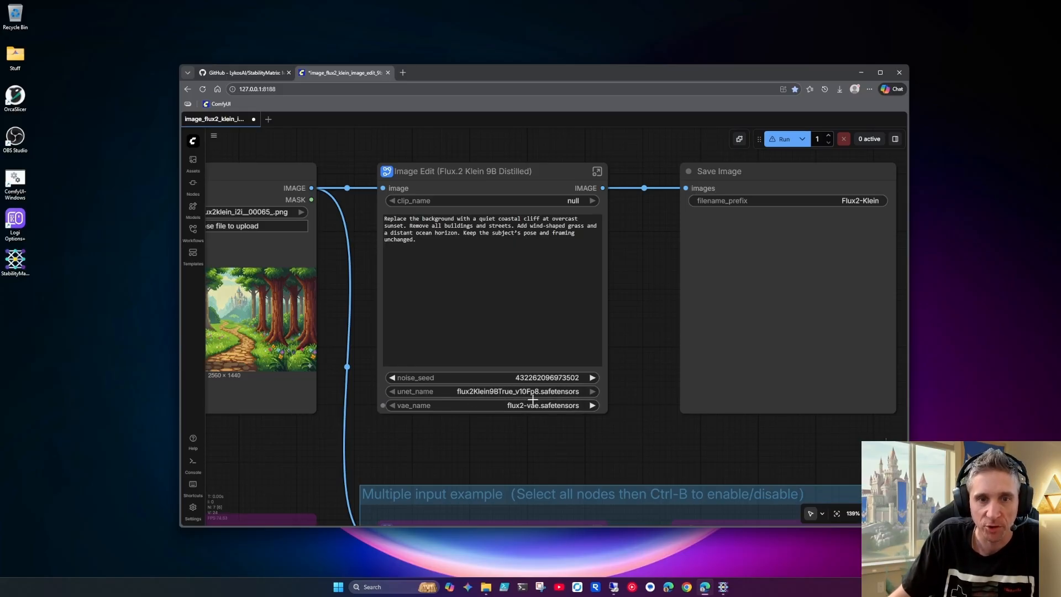
Open the Image Edit (Flux.2 Klein 9B Distilled) subgraph and disconnect the clip_name link from Load CLIP
{"action": "left_click", "coordinate": [596, 170]}
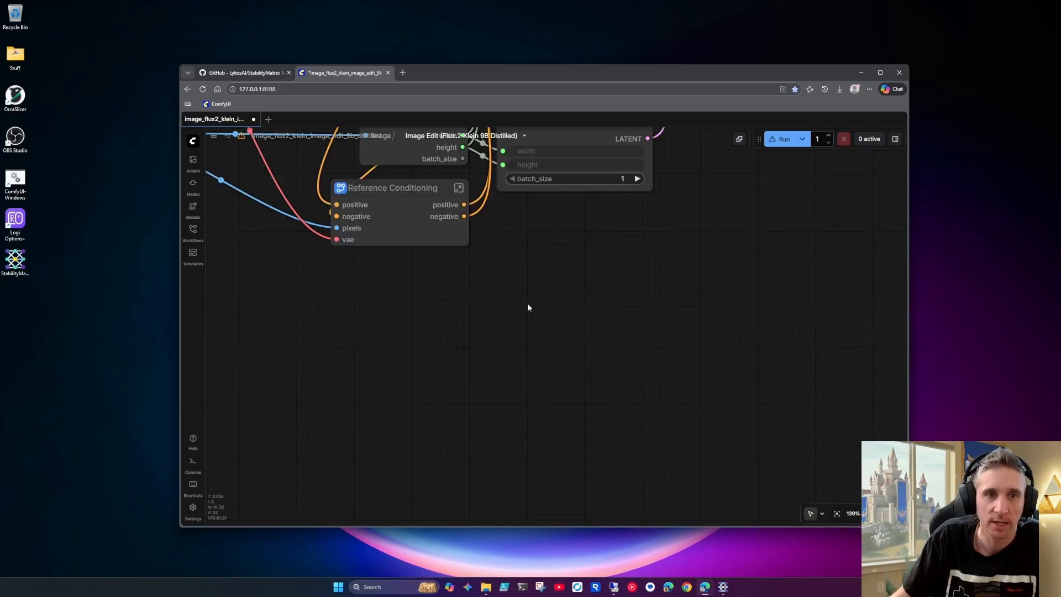
{"action": "scroll", "coordinate": [445, 412], "scroll_direction": "down", "scroll_amount": 2}
{"action": "left_click_drag", "start_coordinate": [305, 243], "coordinate": [302, 330]}
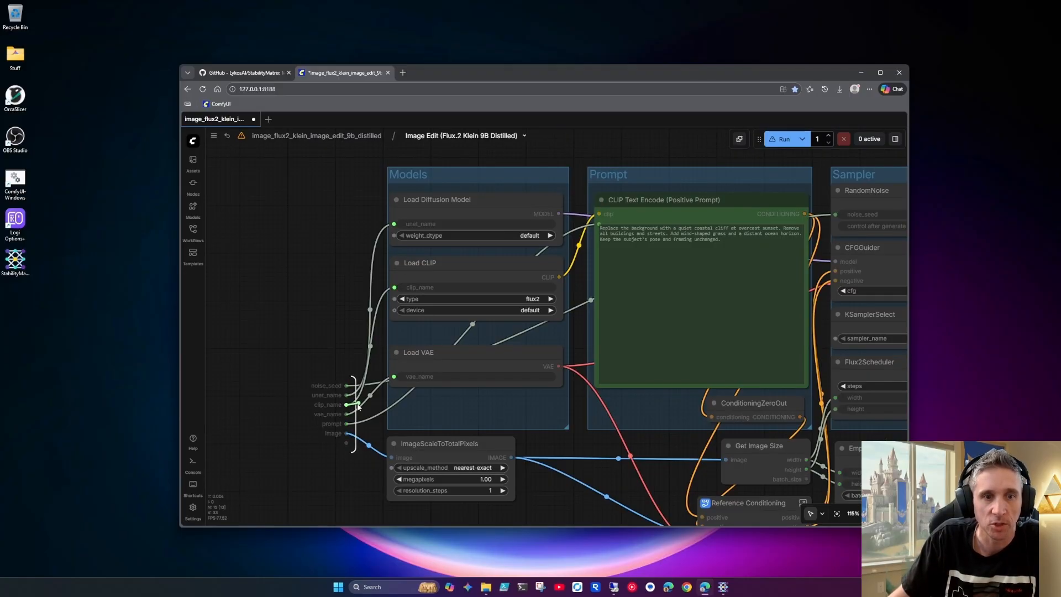
{"action": "left_click_drag", "start_coordinate": [393, 288], "coordinate": [384, 291]}
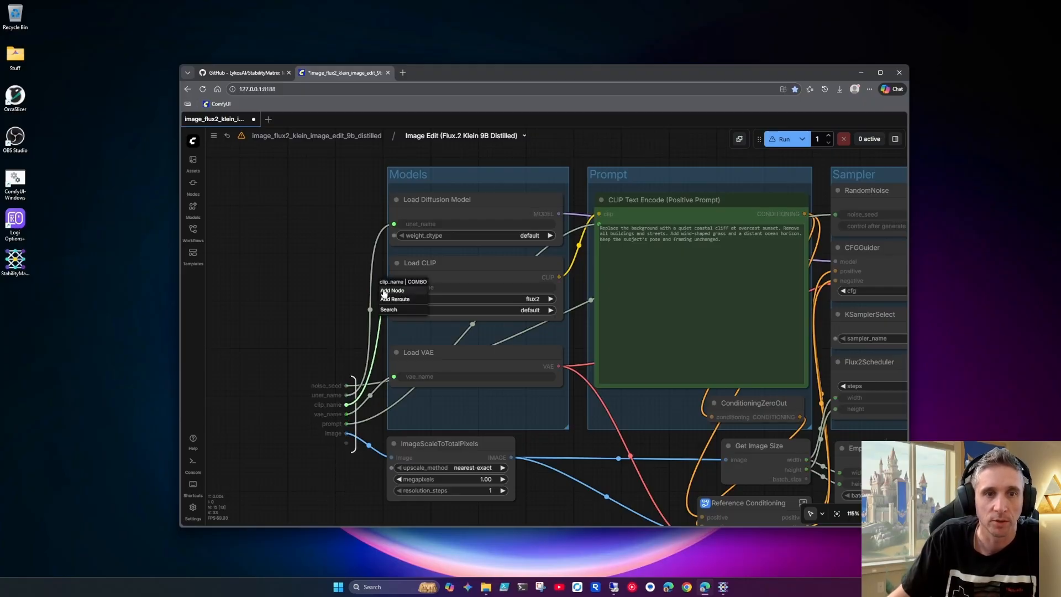
{"action": "left_click", "coordinate": [330, 232]}
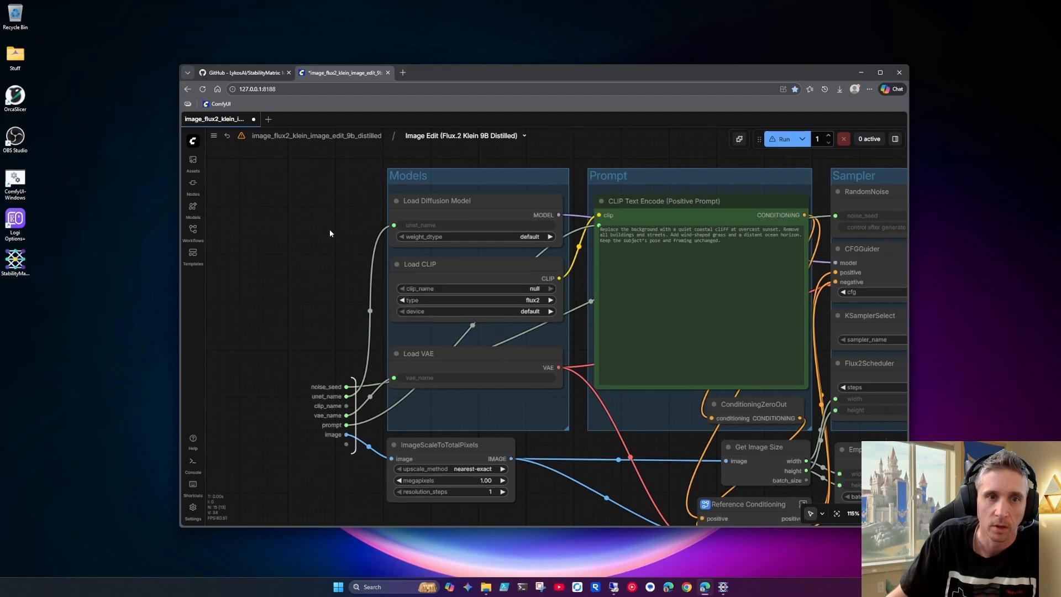
Remove the clip_name subgraph input and recreate it by linking Load CLIP's clip_name to the empty input slot
{"action": "right_click", "coordinate": [340, 407]}
{"action": "left_click", "coordinate": [342, 418]}
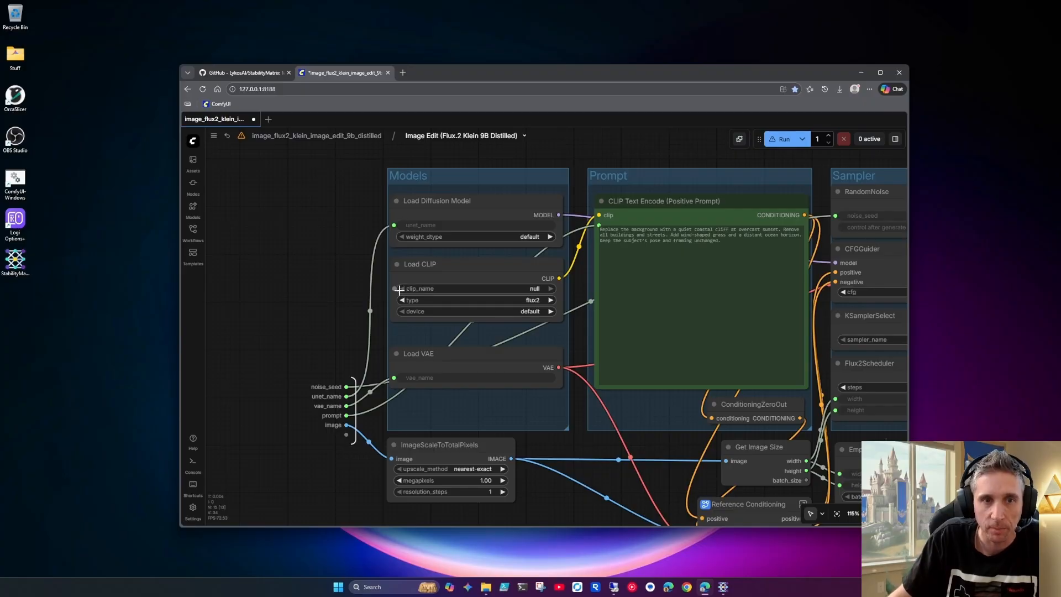
{"action": "left_click_drag", "start_coordinate": [393, 290], "coordinate": [391, 289]}
{"action": "left_click_drag", "start_coordinate": [384, 308], "coordinate": [348, 436]}
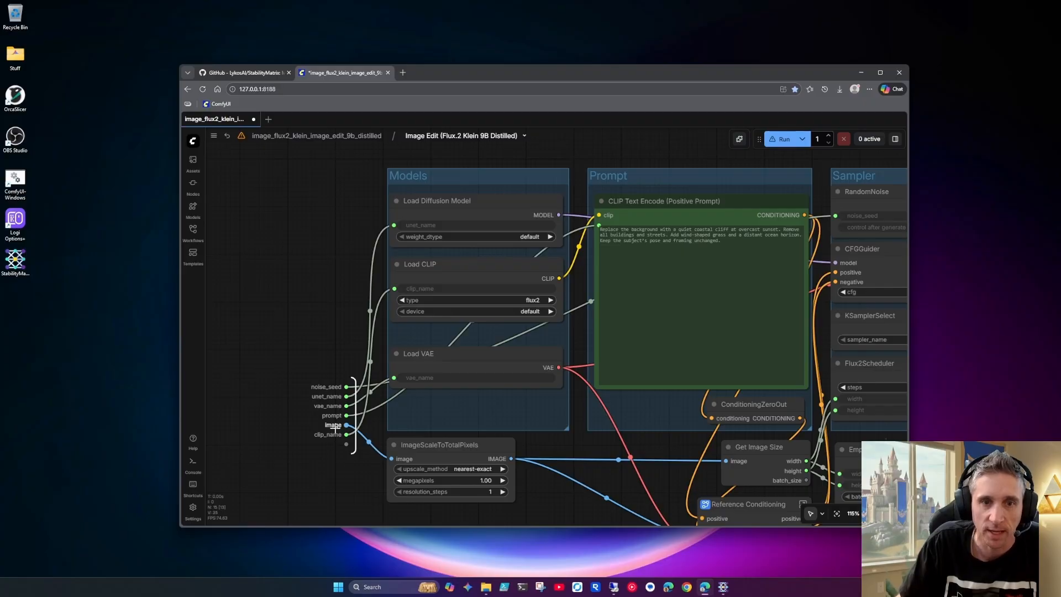
Expose the Empty Flux 2 Latent node's batch_size as a new subgraph input by linking it to the empty input slot
{"action": "left_click_drag", "start_coordinate": [558, 440], "coordinate": [406, 381]}
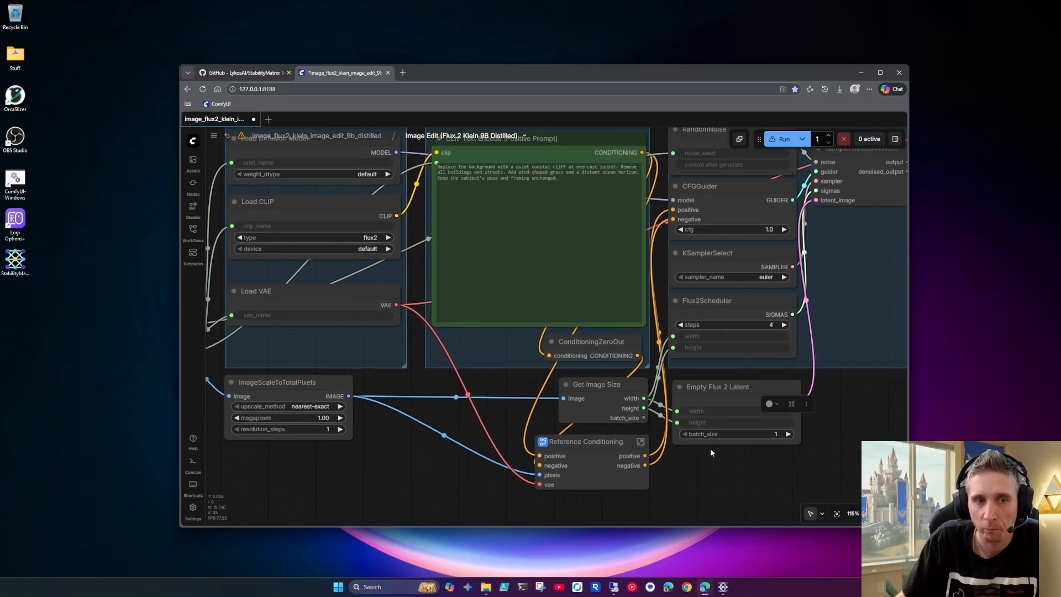
{"action": "left_click_drag", "start_coordinate": [709, 456], "coordinate": [752, 461]}
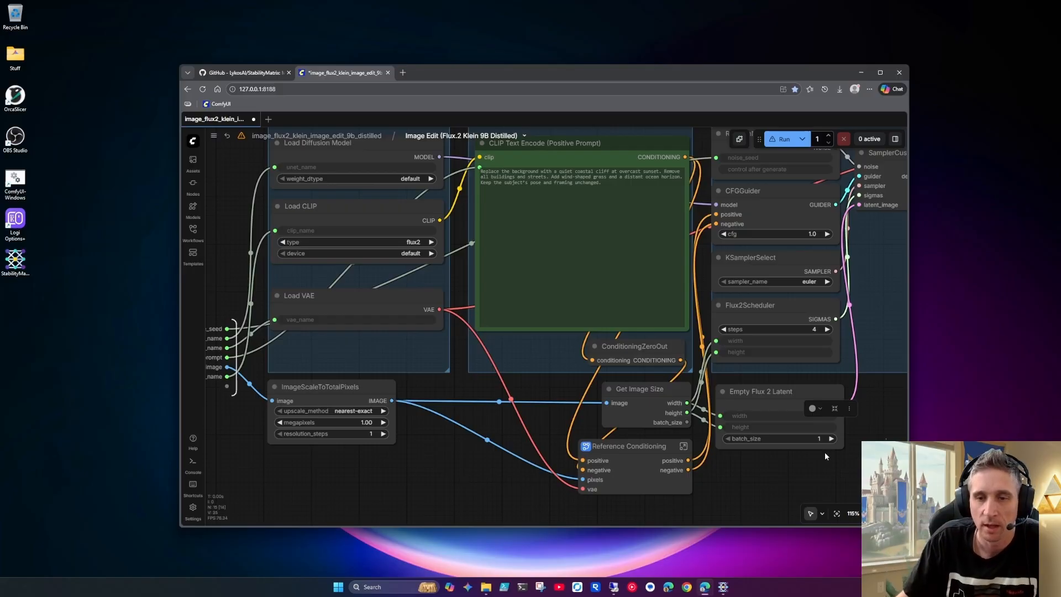
{"action": "left_click_drag", "start_coordinate": [720, 438], "coordinate": [227, 386]}
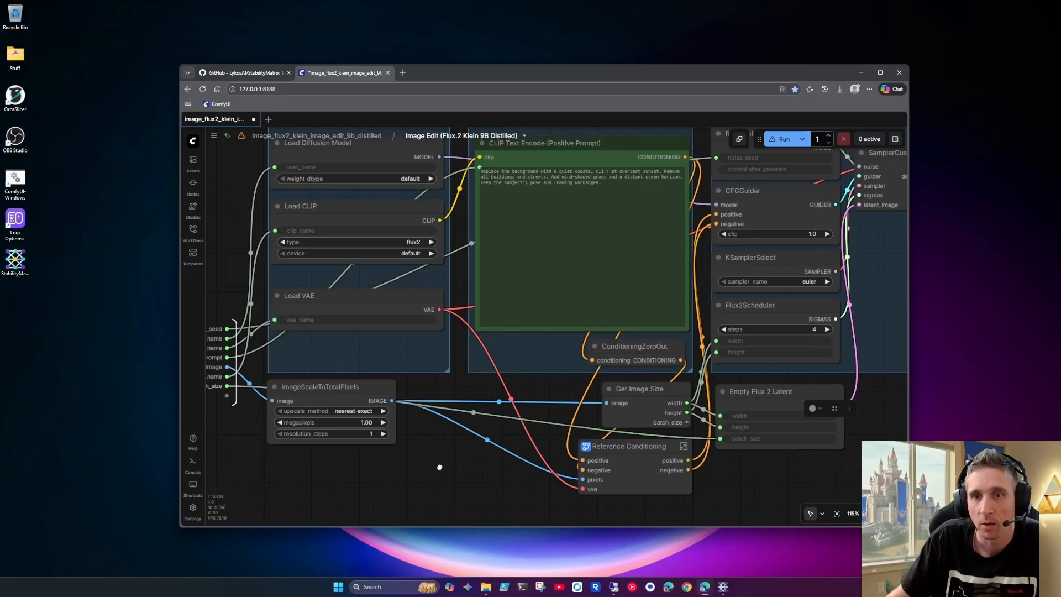
Set the Flux2Scheduler's steps to 8 and expose steps as a new subgraph input through the empty input slot
{"action": "left_click_drag", "start_coordinate": [439, 466], "coordinate": [441, 473]}
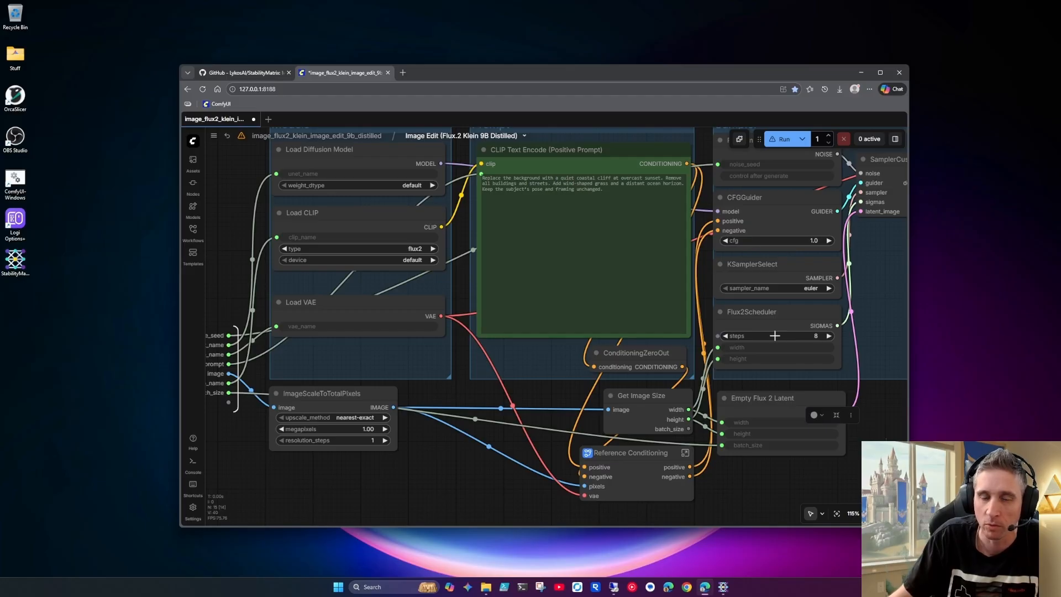
{"action": "left_click_drag", "start_coordinate": [718, 336], "coordinate": [229, 401]}
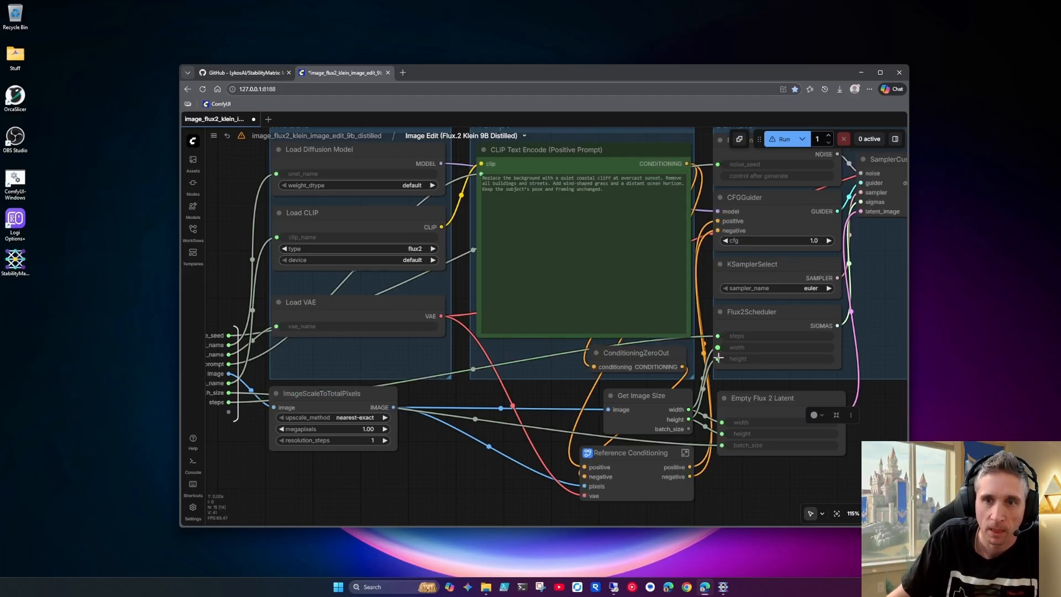
{"action": "left_click", "coordinate": [814, 289]}
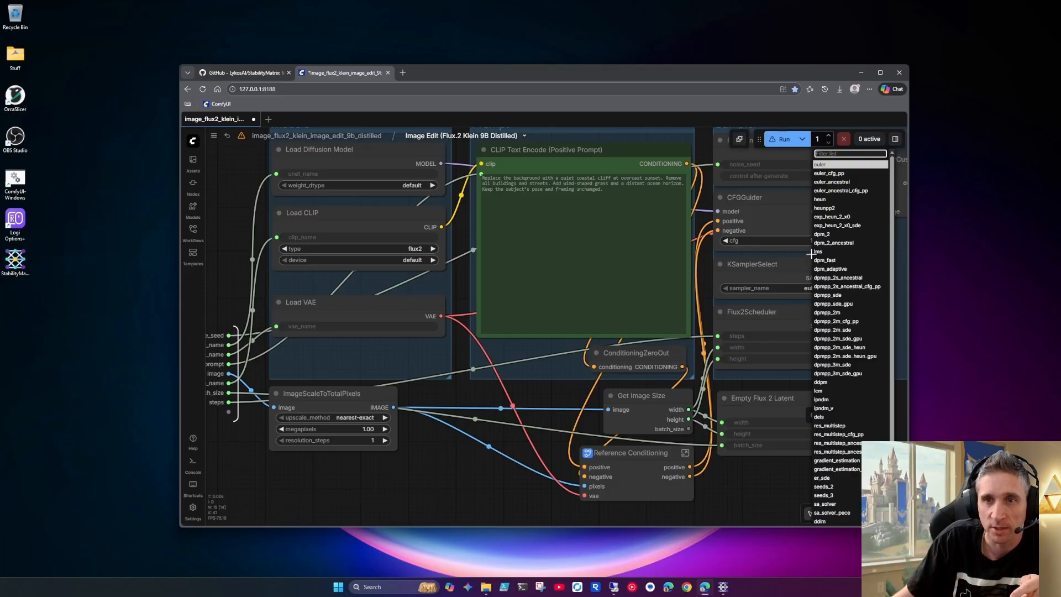
{"action": "left_click", "coordinate": [525, 462]}
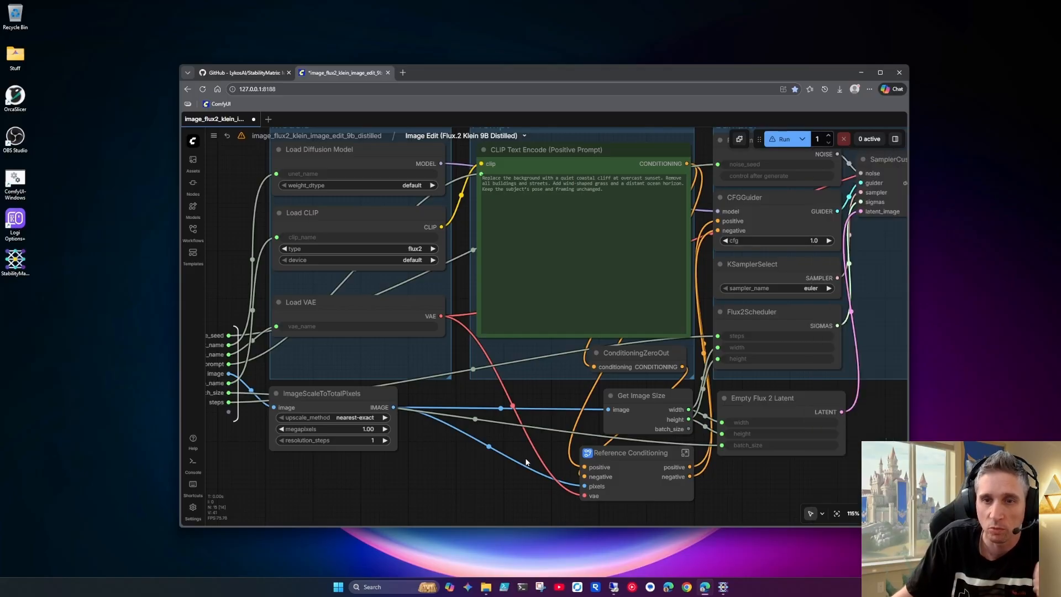
Return to the main workflow and choose qwen_3_8b_fp8mixed.safetensors for clip_name in the Image Edit node
{"action": "left_click_drag", "start_coordinate": [244, 190], "coordinate": [321, 229]}
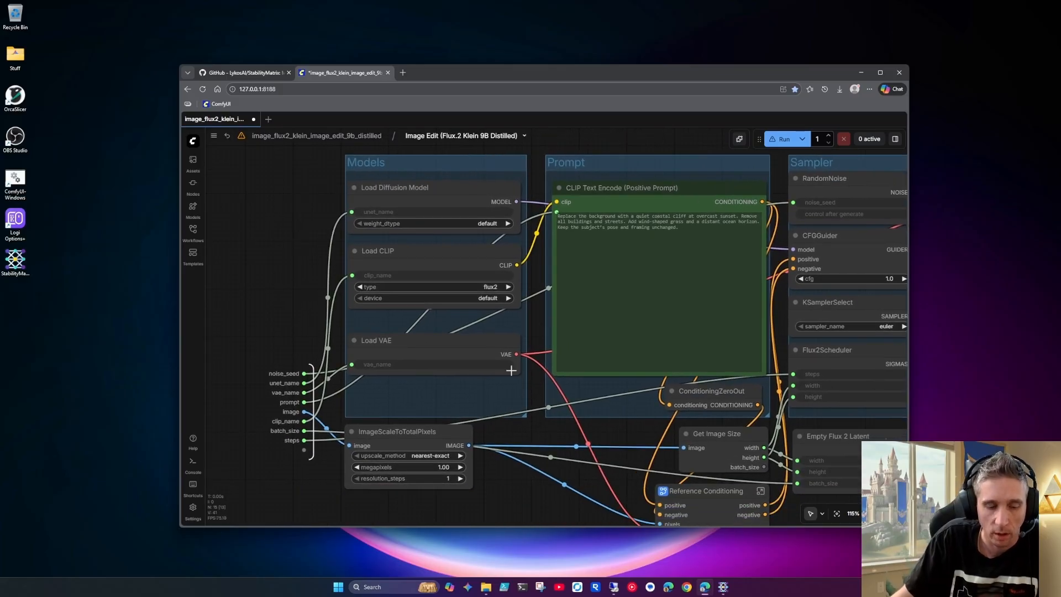
{"action": "key", "text": "Escape"}
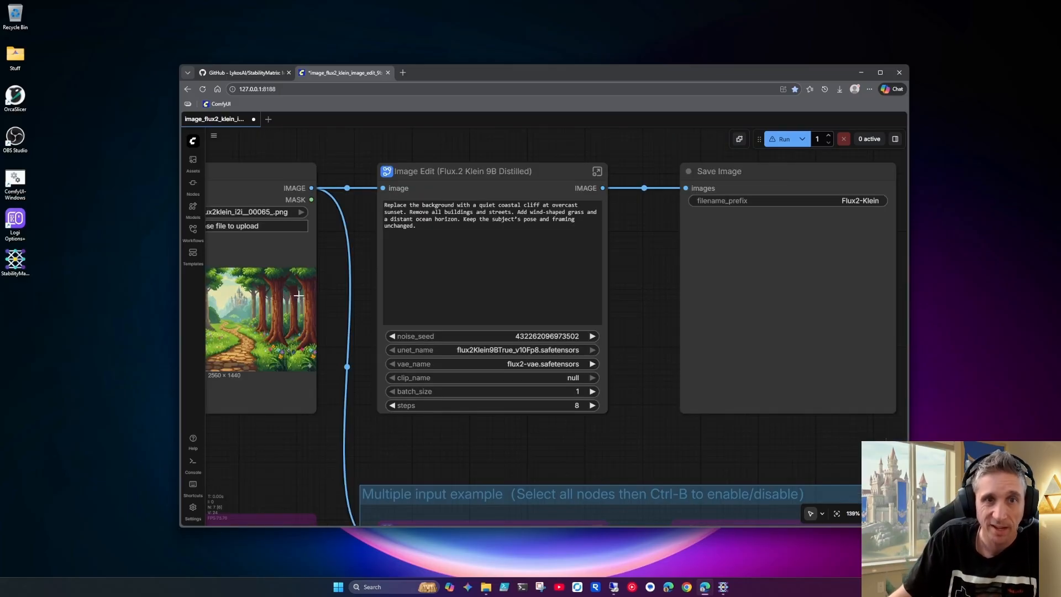
{"action": "left_click", "coordinate": [597, 171]}
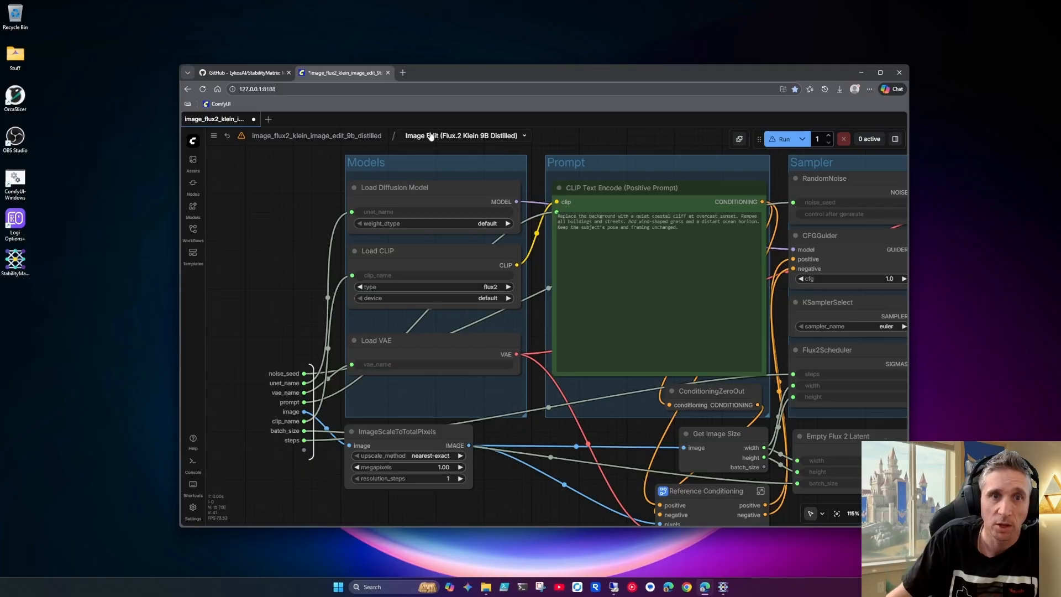
{"action": "left_click", "coordinate": [355, 136]}
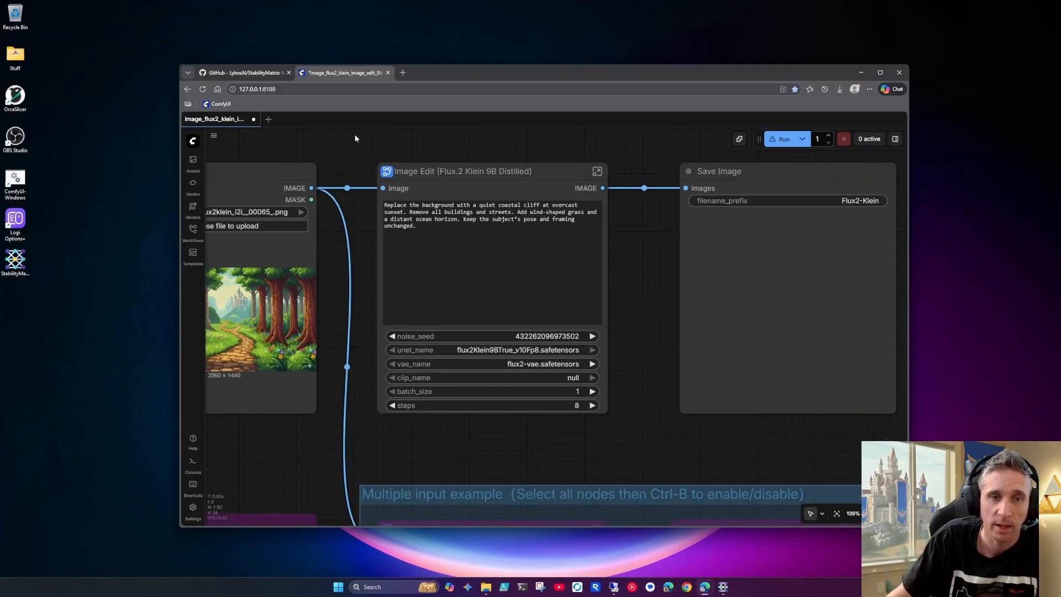
{"action": "left_click_drag", "start_coordinate": [356, 167], "coordinate": [364, 181]}
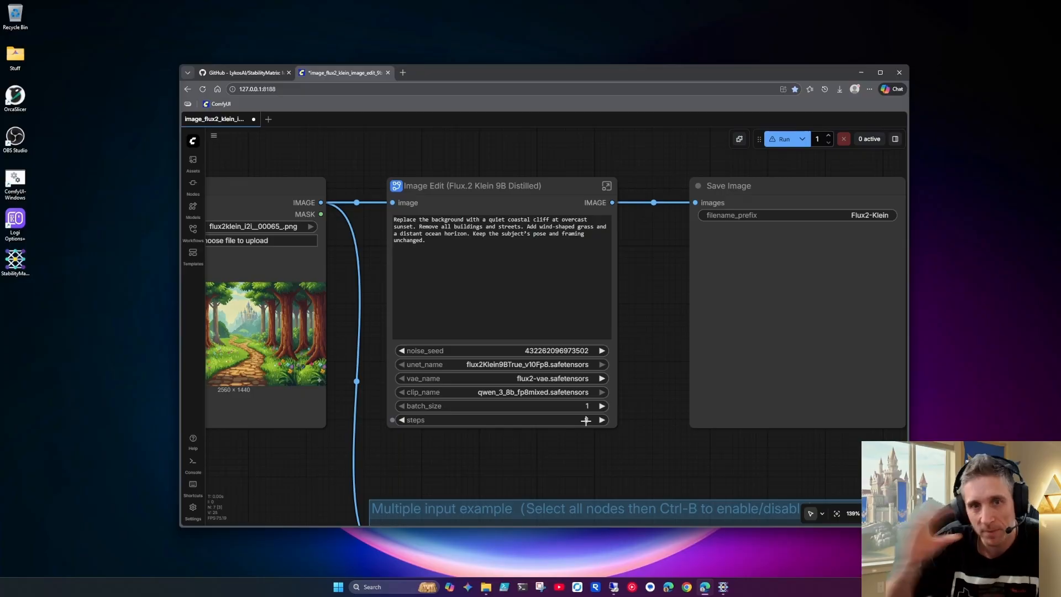
Replace the Image Edit node's prompt with "Insert Mario from the Super Mario Nintendo game into the image."
{"action": "left_click_drag", "start_coordinate": [638, 307], "coordinate": [733, 306]}
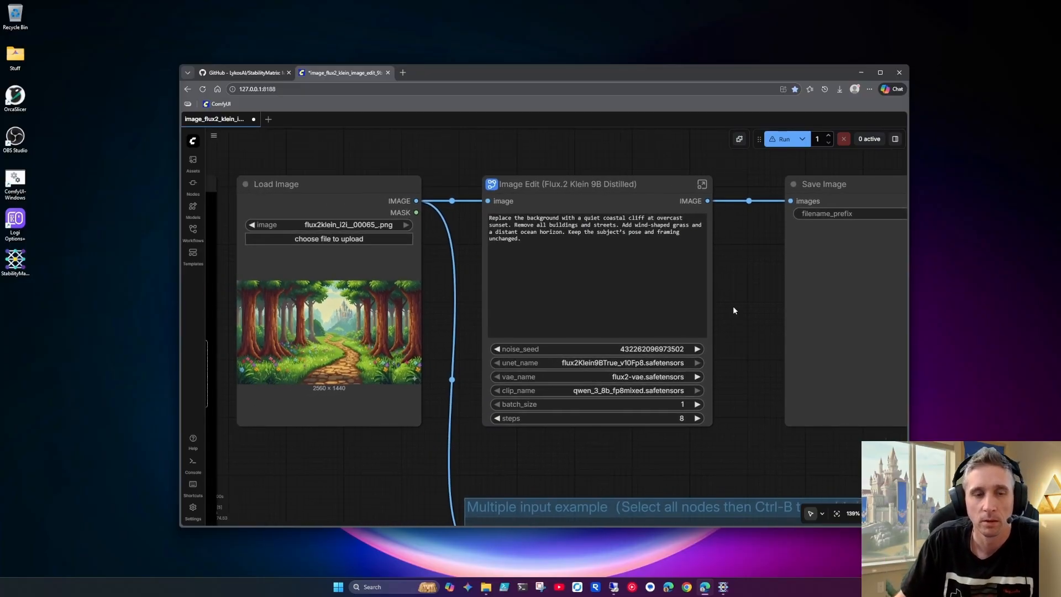
{"action": "left_click", "coordinate": [530, 248]}
{"action": "key", "text": "ctrl+a"}
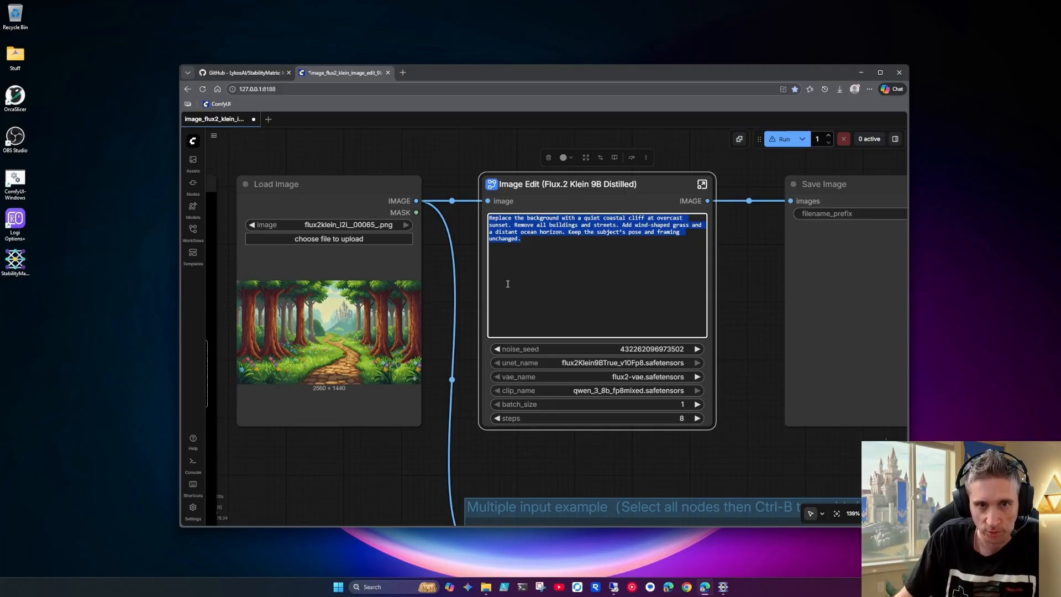
{"action": "left_click_drag", "start_coordinate": [529, 246], "coordinate": [505, 229]}
{"action": "key", "text": "ctrl+a"}
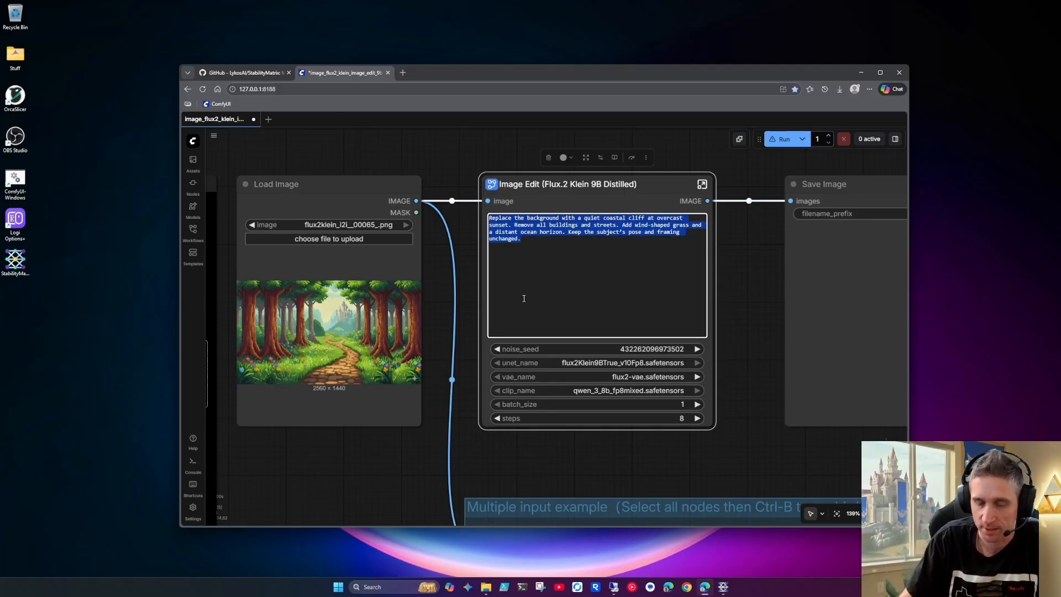
{"action": "key", "text": "BackSpace"}
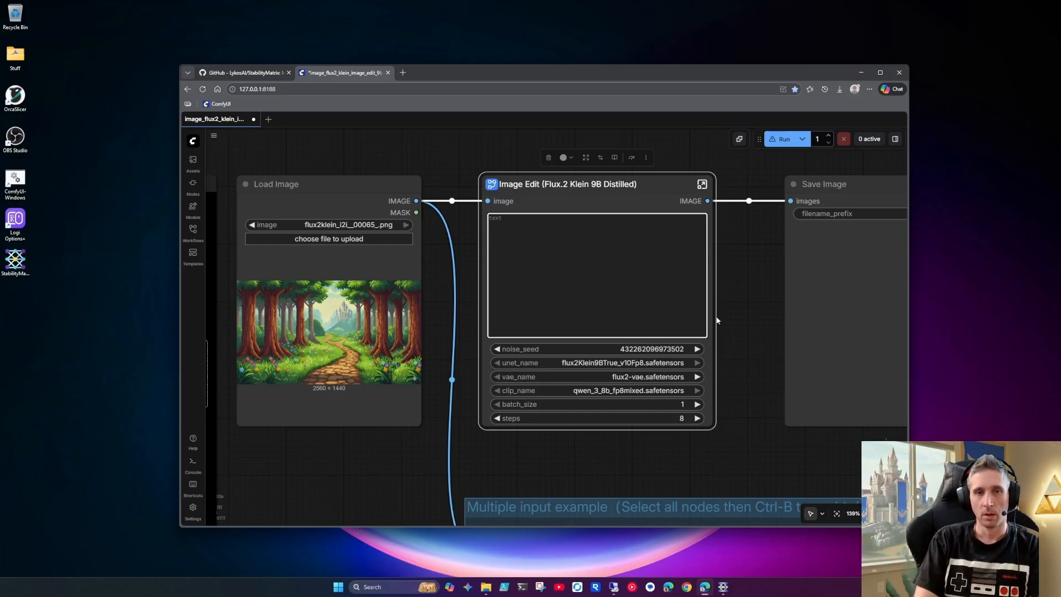
{"action": "type", "text": "Insert a"}
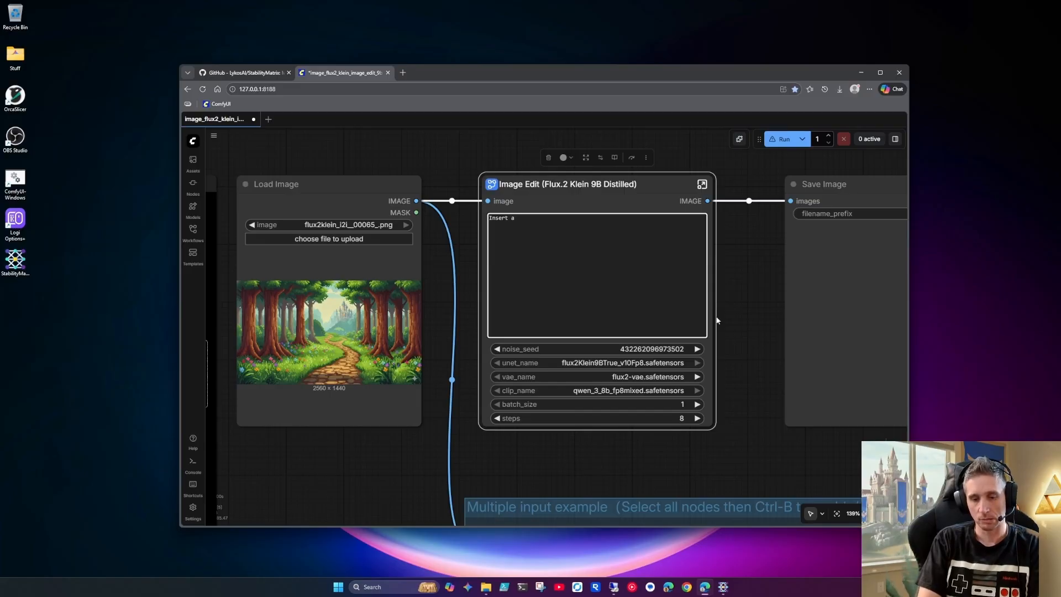
{"action": "key", "text": "BackSpace"}
{"action": "type", "text": "Mario"}
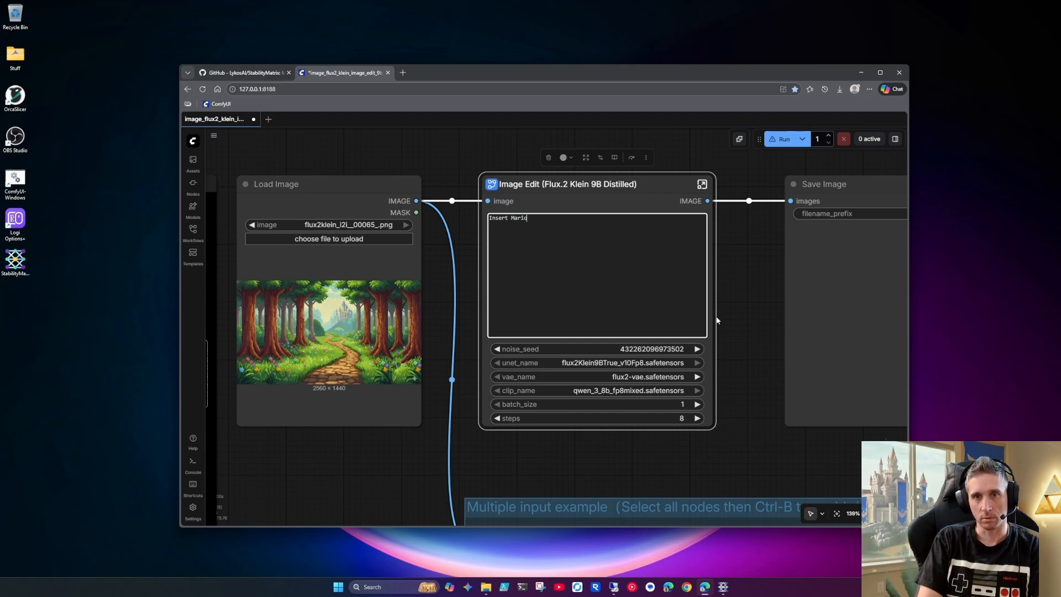
{"action": "type", "text": " f"}
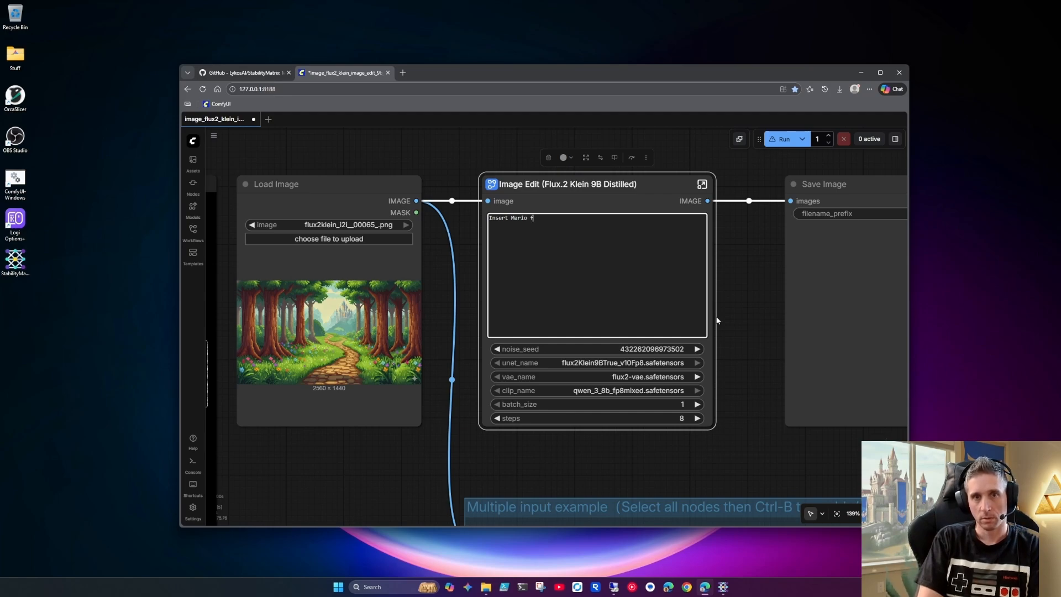
{"action": "type", "text": "rom the Super Mar"}
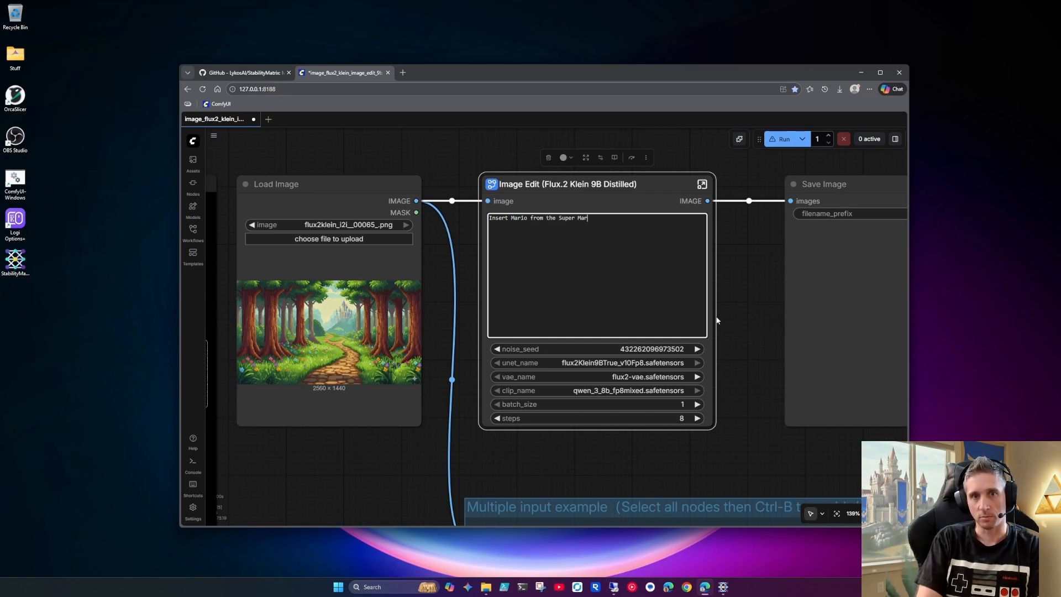
{"action": "type", "text": "io N"}
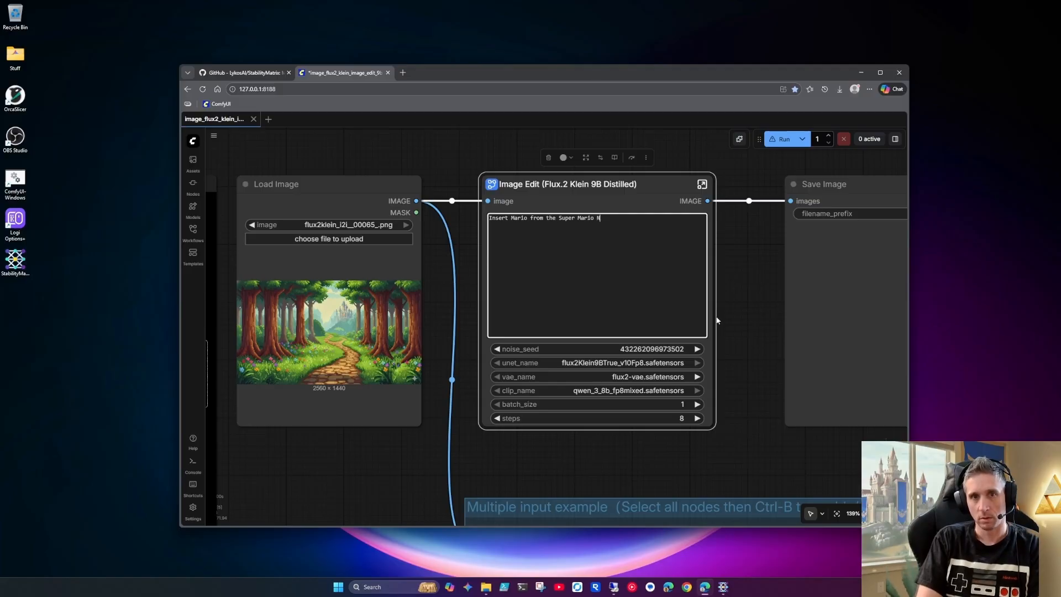
{"action": "type", "text": "intendo game in"}
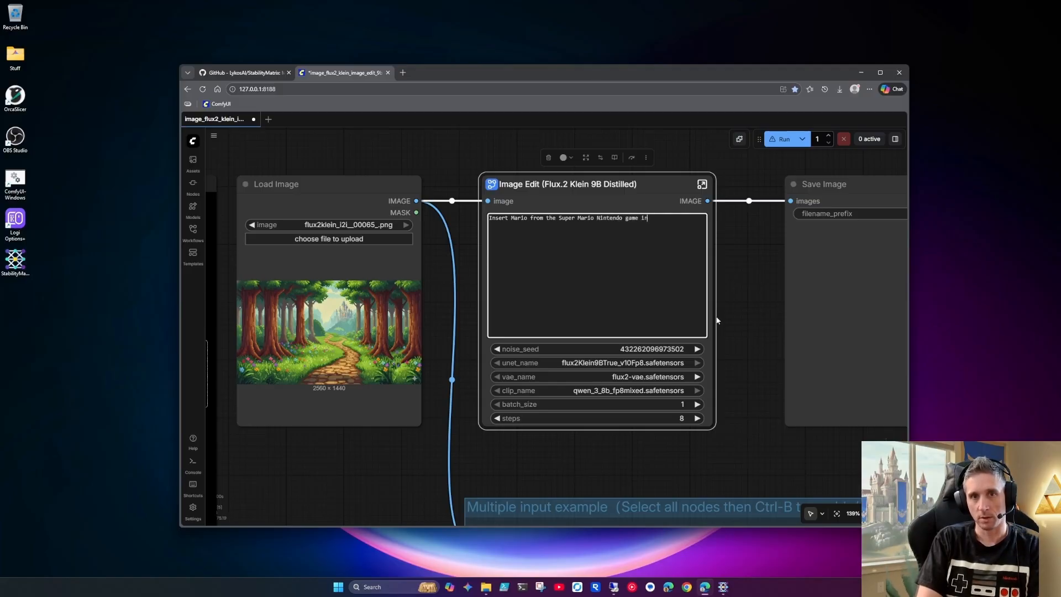
{"action": "type", "text": "to the image. Have him walking towards the camera. He is looking"}
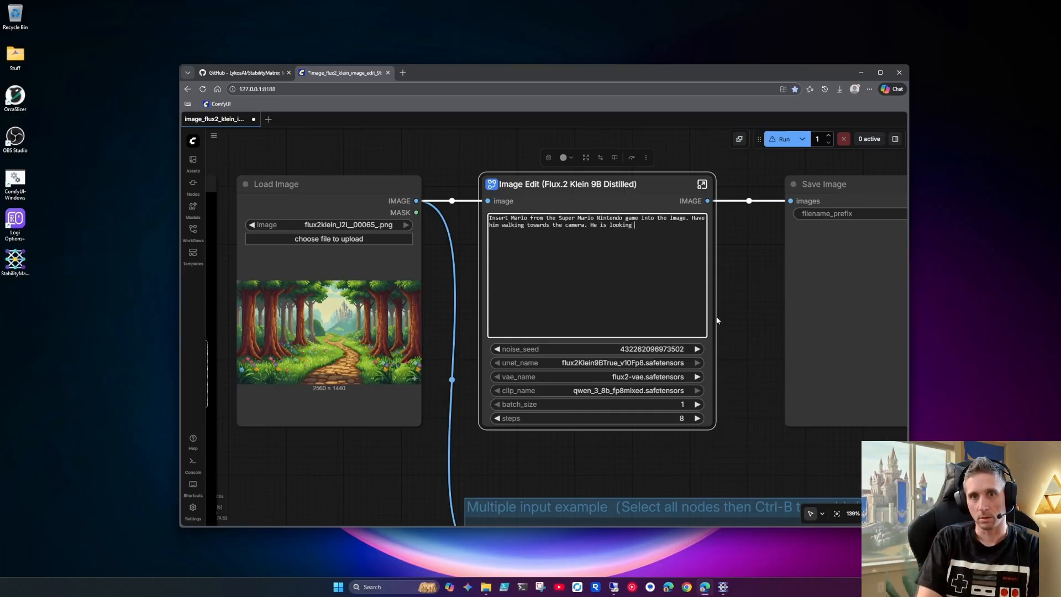
Extend the Image Edit prompt with "Have him walking towards the camera. He is looking courageous."
{"action": "type", "text": "coura"}
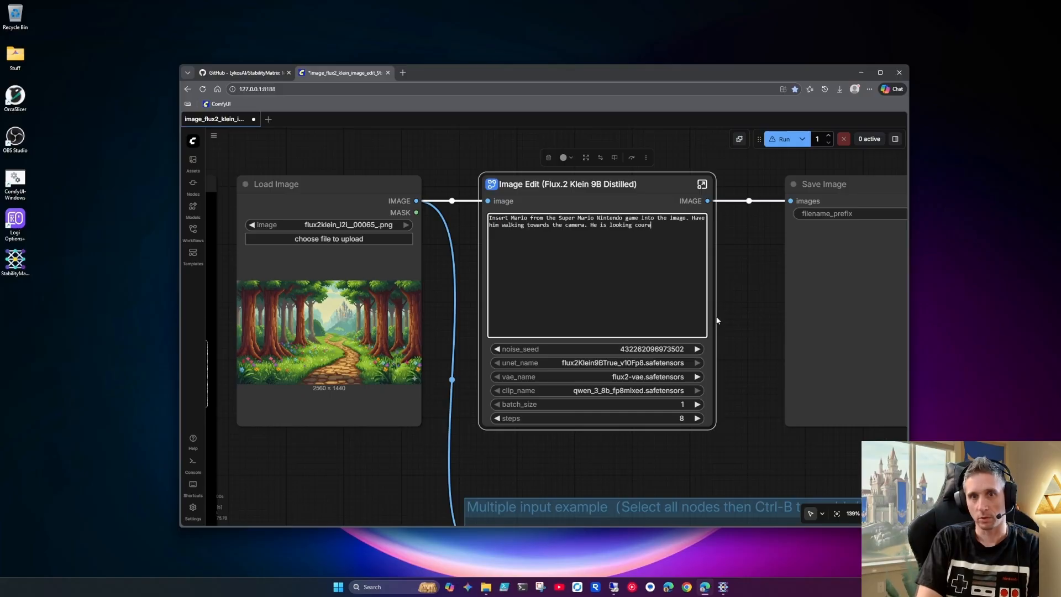
{"action": "type", "text": "geous."}
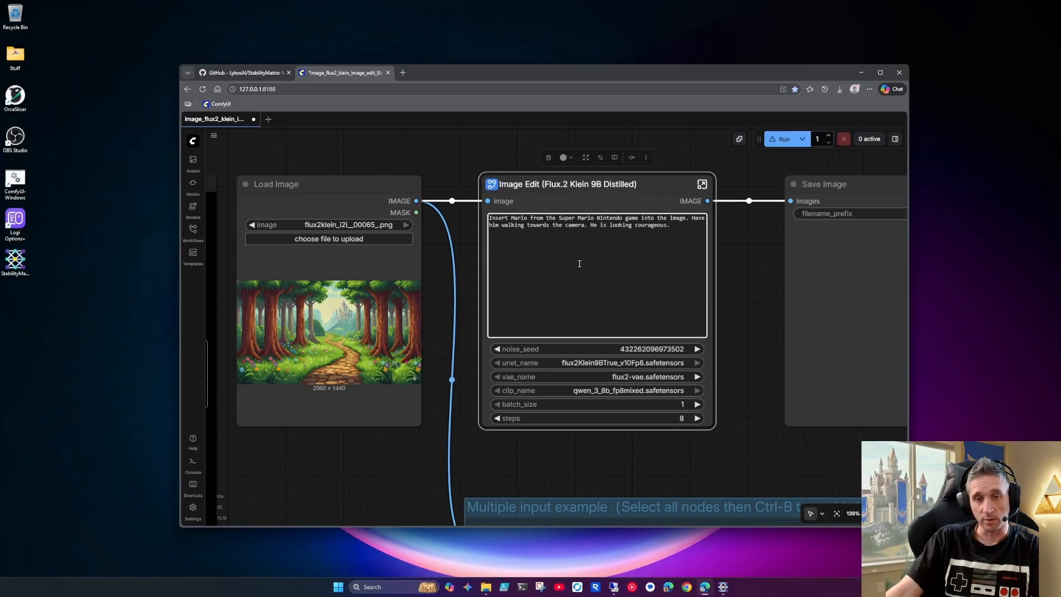
{"action": "left_click_drag", "start_coordinate": [675, 226], "coordinate": [494, 219]}
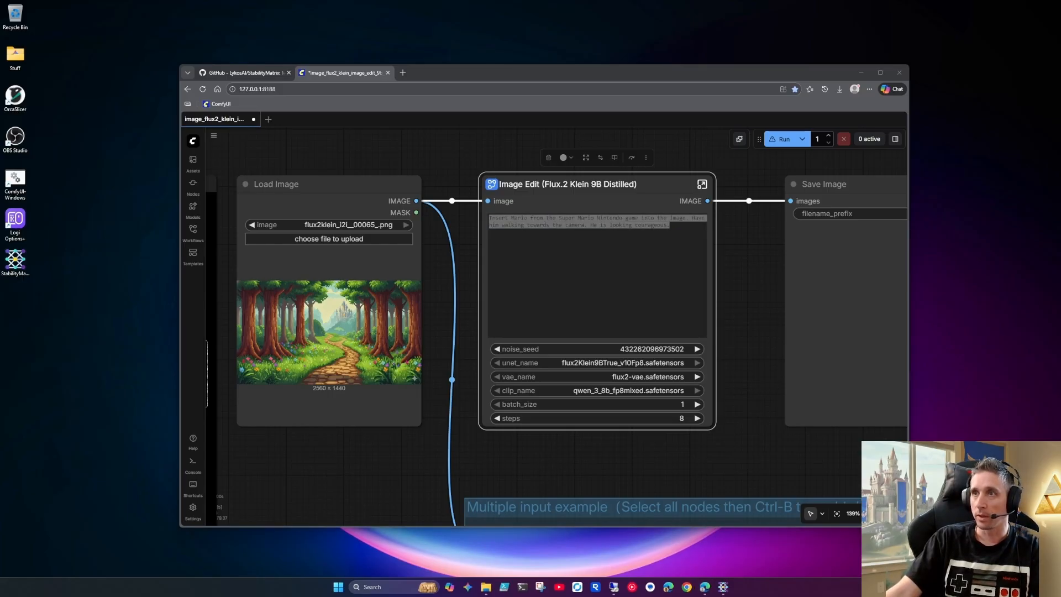
{"action": "left_click", "coordinate": [675, 321]}
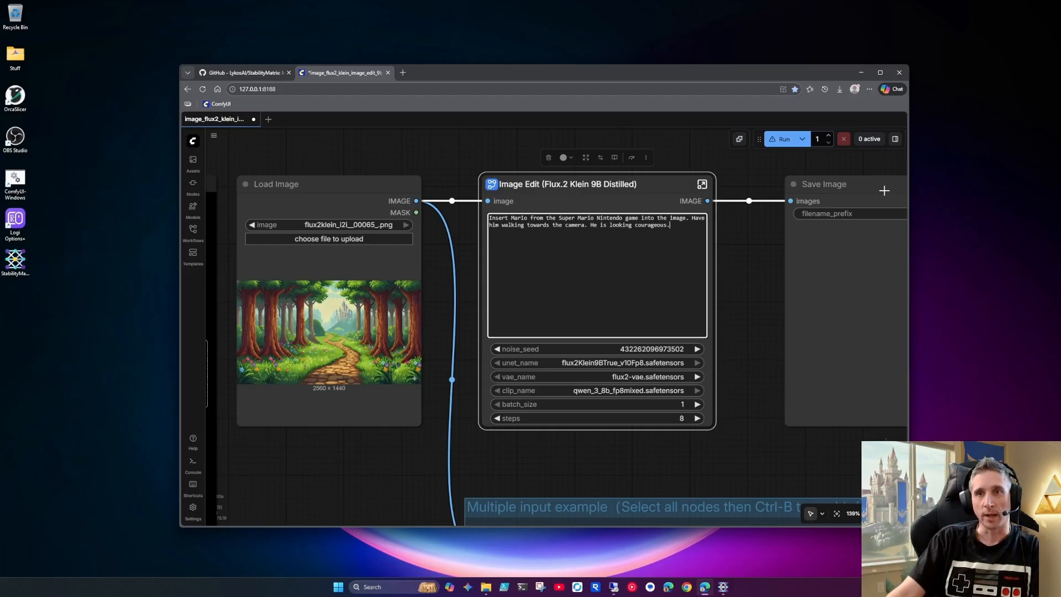
Open the browser's Copilot chat and start a message about trying to edit an image in ComfyUI using the flux.2 klein 9b model
{"action": "left_click", "coordinate": [888, 90]}
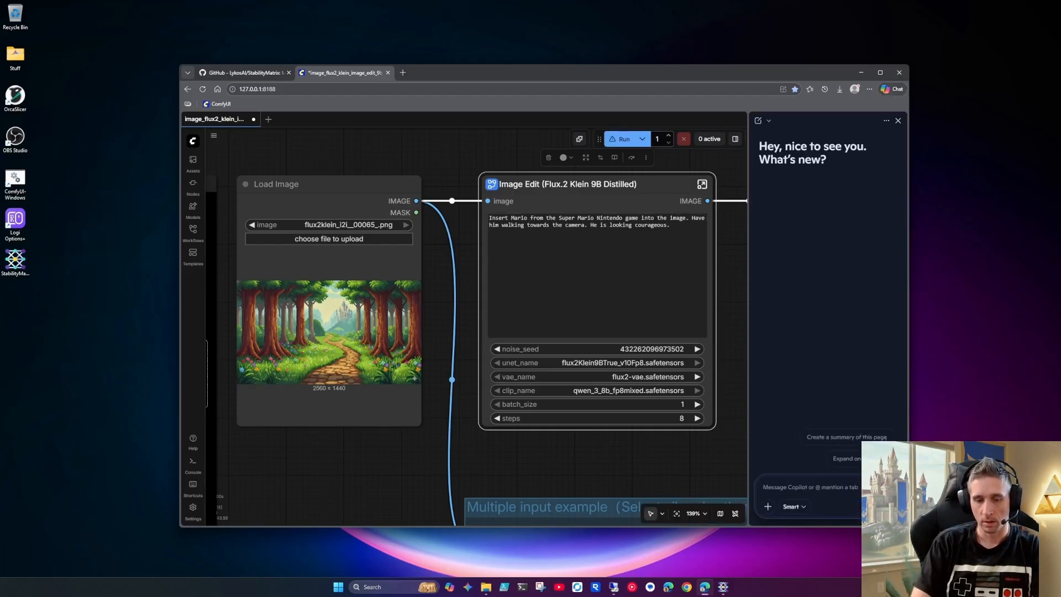
{"action": "type", "text": "I am trying to edit an image i"}
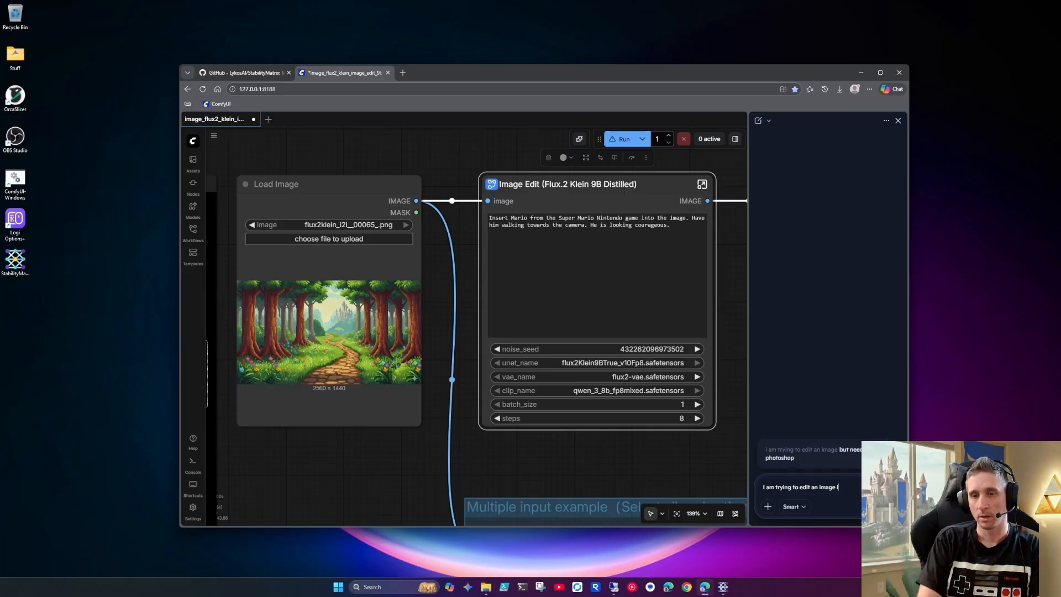
{"action": "type", "text": "nside co"}
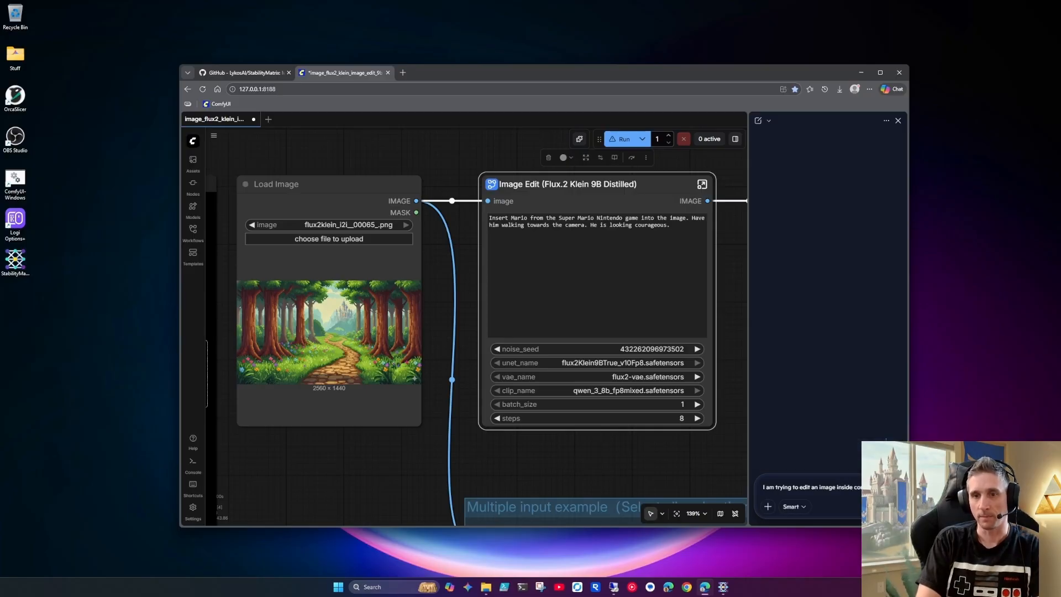
{"action": "type", "text": " using the flux.2"}
{"action": "type", "text": "lein 9b model"}
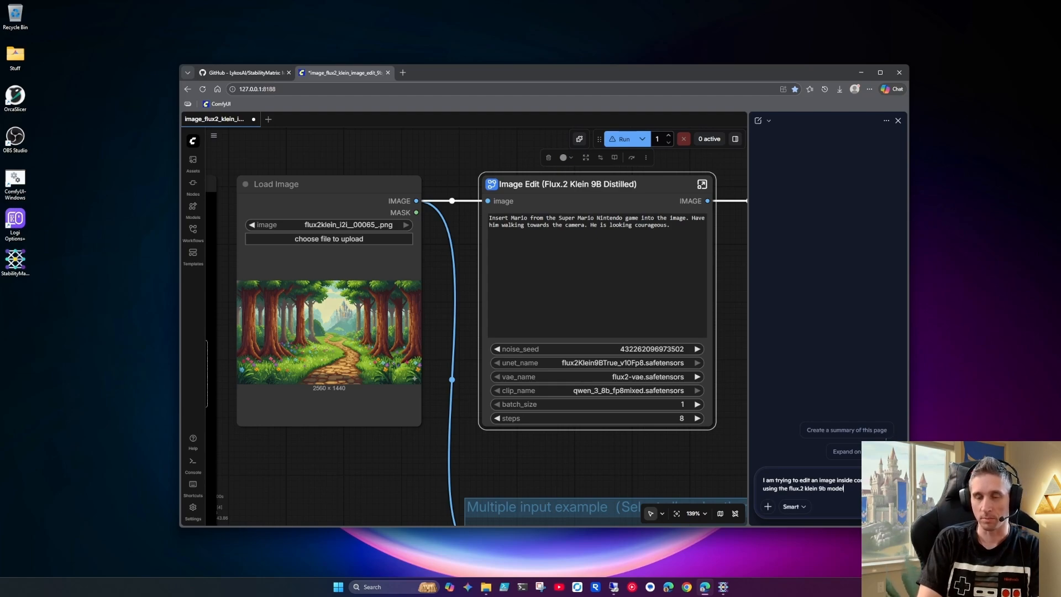
{"action": "type", "text": ". I wou"}
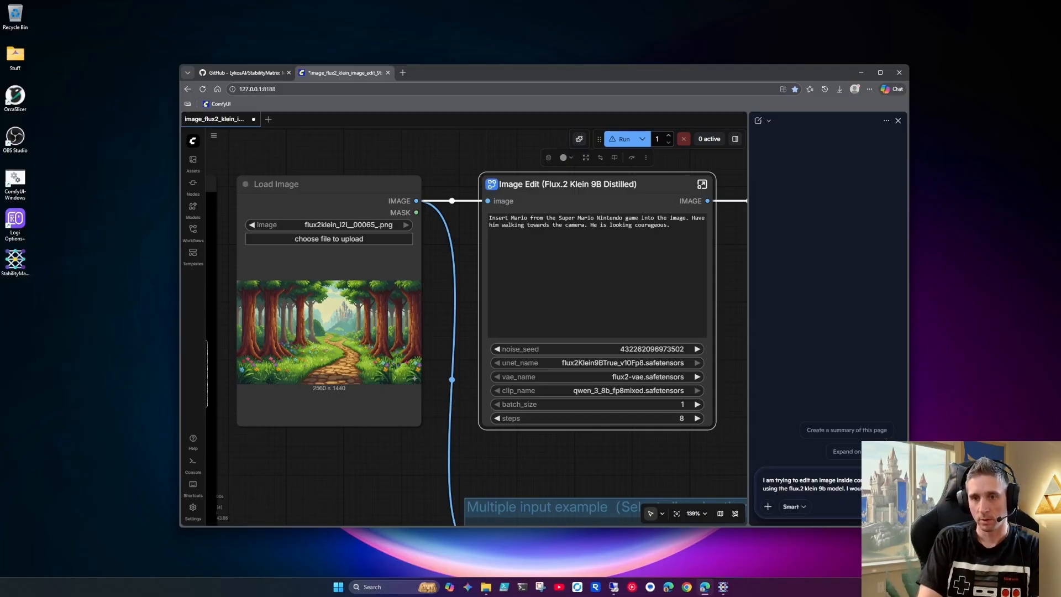
{"action": "type", "text": "insert a p"}
{"action": "type", "text": "ic"}
Continue the Copilot message with "I would like to insert an image of mario onto an existing image."
{"action": "key", "text": "BackSpace"}
{"action": "key", "text": "BackSpace"}
{"action": "key", "text": "BackSpace"}
{"action": "type", "text": "n image"}
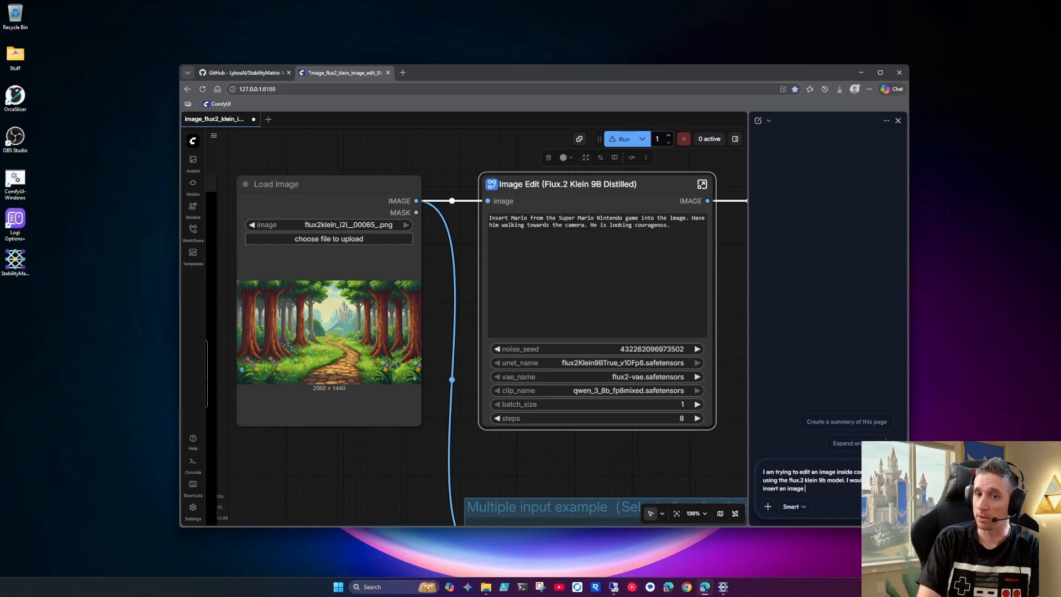
{"action": "type", "text": " of mari"}
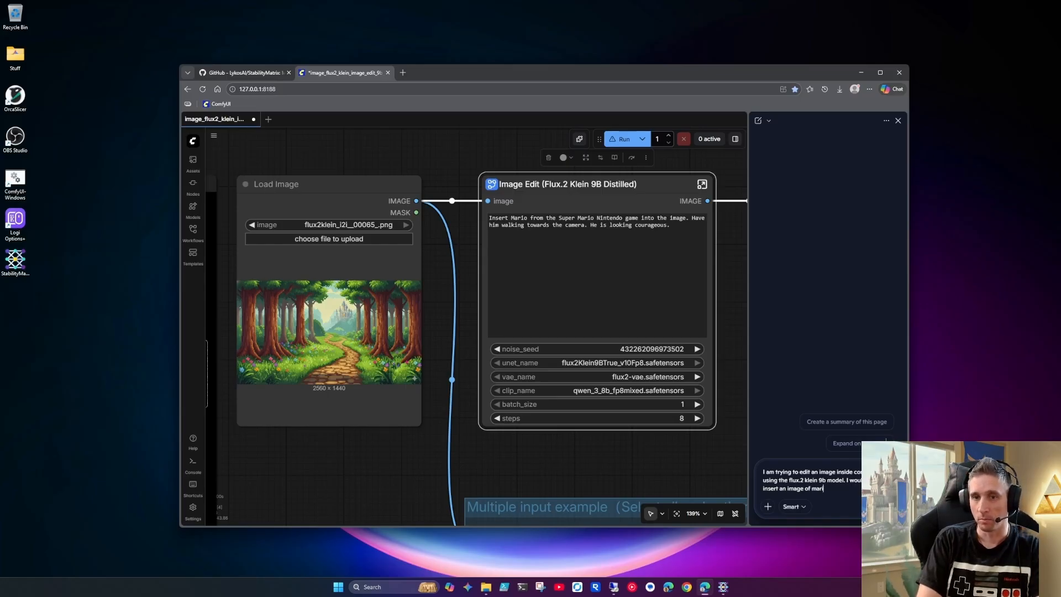
{"action": "type", "text": "o onto an exist"}
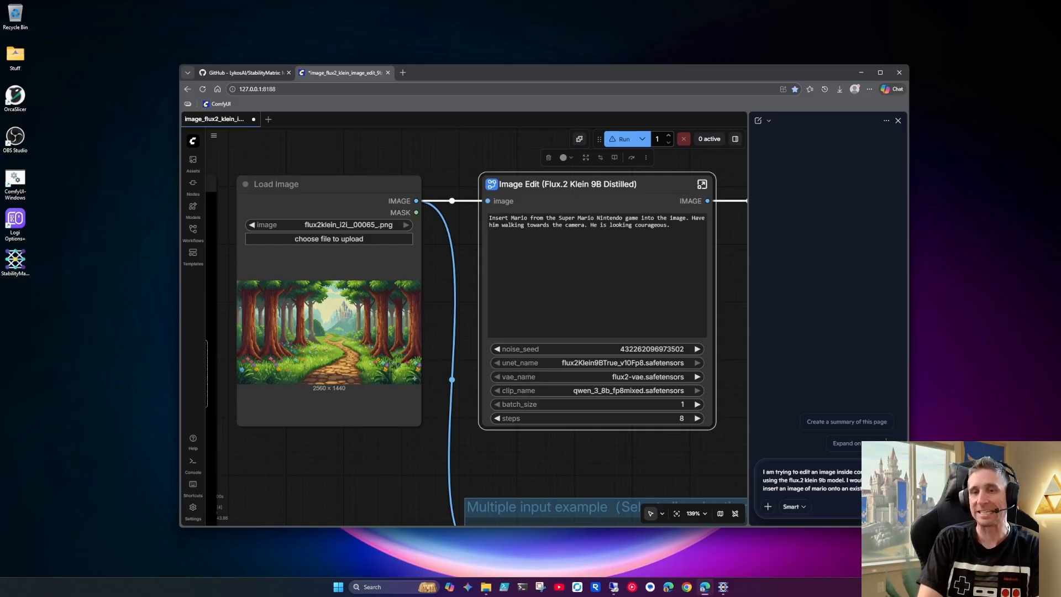
{"action": "type", "text": " image."}
{"action": "type", "text": " What"}
Finish the Copilot message with "Generate the prompt that I should use.", send it and read the suggested prompt
{"action": "key", "text": "BackSpace"}
{"action": "key", "text": "BackSpace"}
{"action": "key", "text": "BackSpace"}
{"action": "key", "text": "BackSpace"}
{"action": "key", "text": "BackSpace"}
{"action": "type", "text": "Generate"}
{"action": "type", "text": " the prompt"}
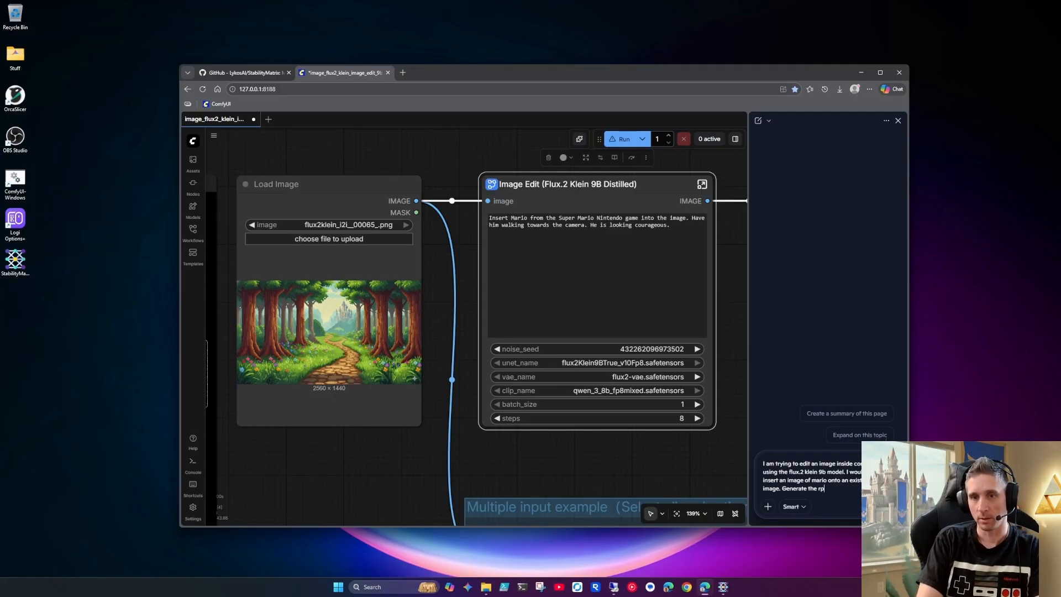
{"action": "type", "text": " that I sh"}
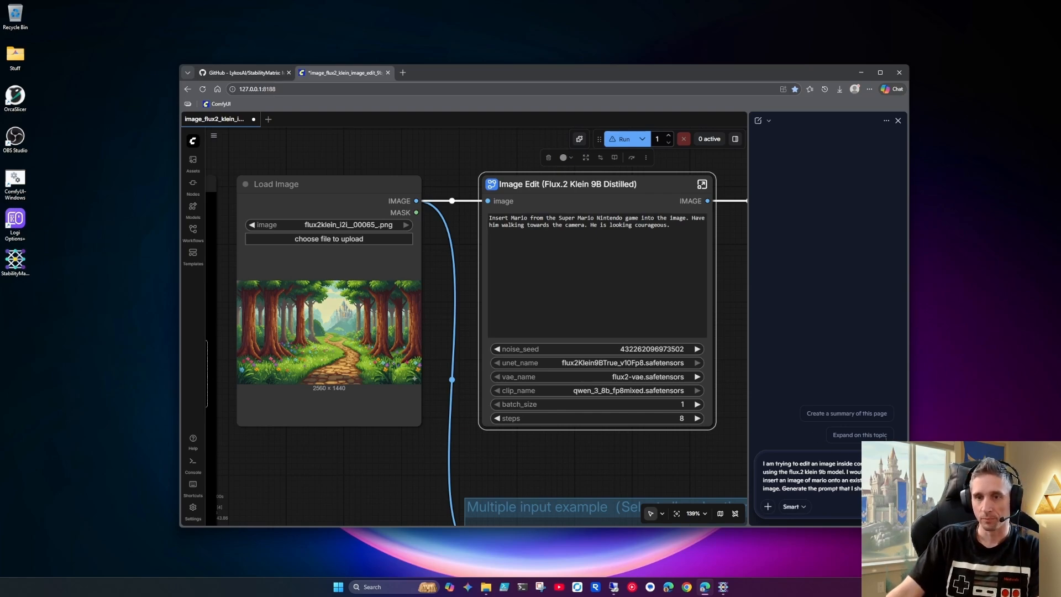
{"action": "left_click", "coordinate": [801, 507]}
{"action": "left_click", "coordinate": [801, 508]}
{"action": "key", "text": "Return"}
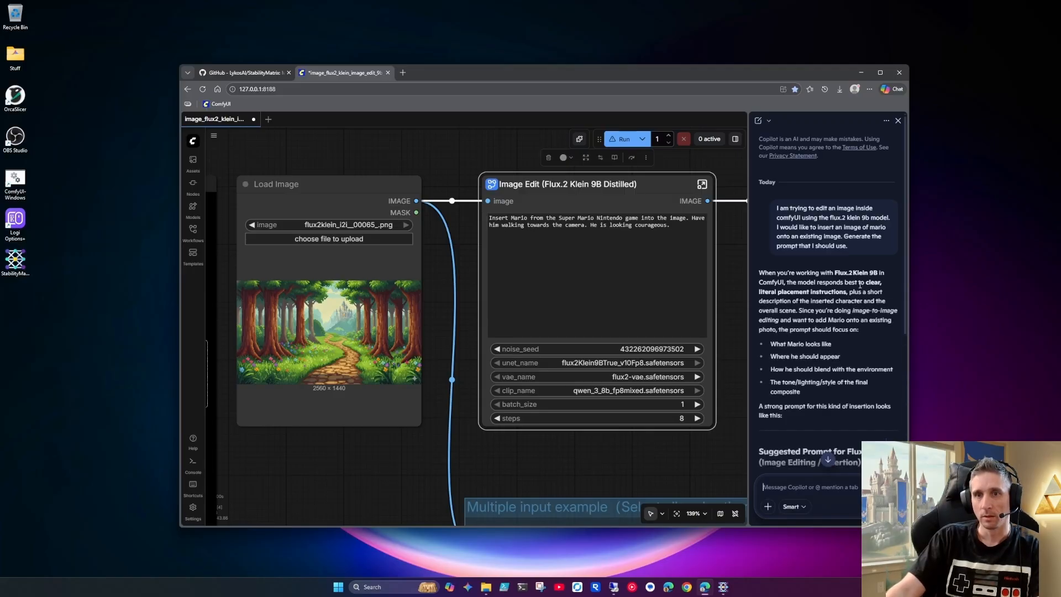
{"action": "scroll", "coordinate": [823, 299], "scroll_direction": "down", "scroll_amount": 3}
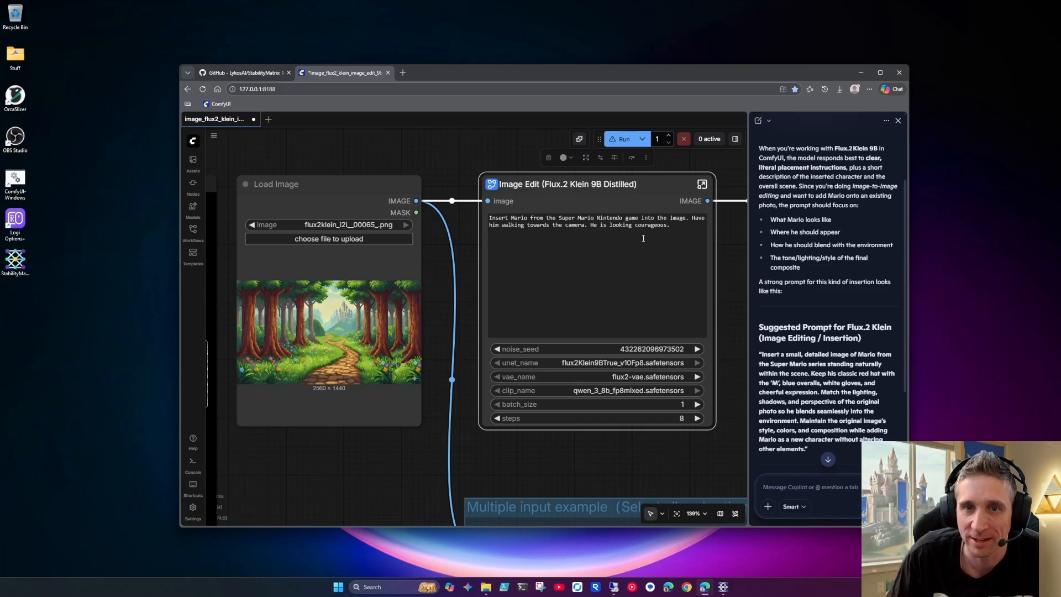
Maximize the browser window and run the image edit workflow with the current Mario prompt
{"action": "left_click", "coordinate": [661, 327]}
{"action": "left_click_drag", "start_coordinate": [571, 459], "coordinate": [497, 466]}
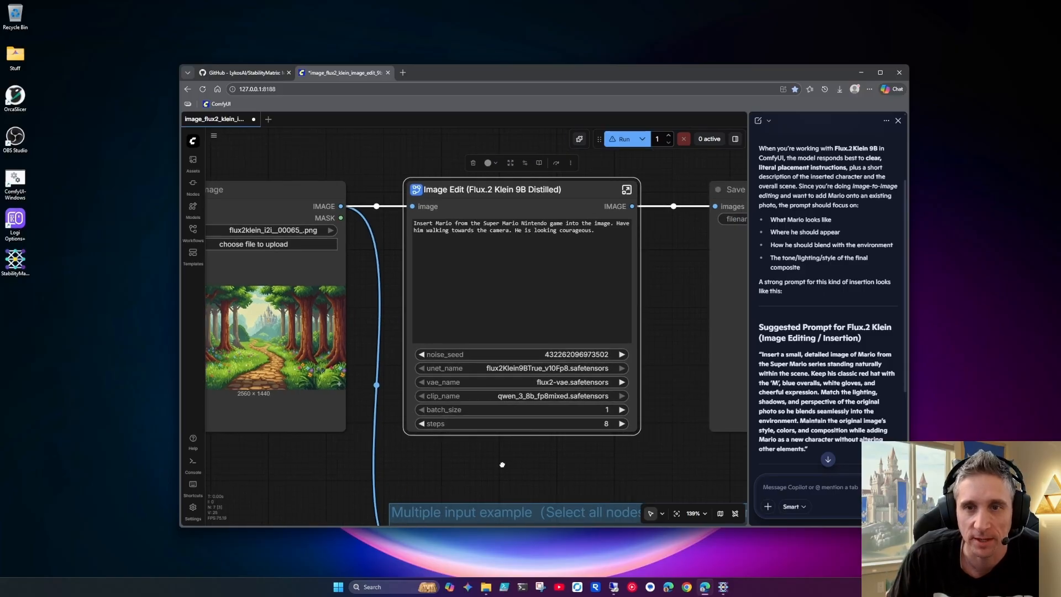
{"action": "left_click", "coordinate": [880, 72]}
{"action": "scroll", "coordinate": [517, 275], "scroll_direction": "down", "scroll_amount": 3}
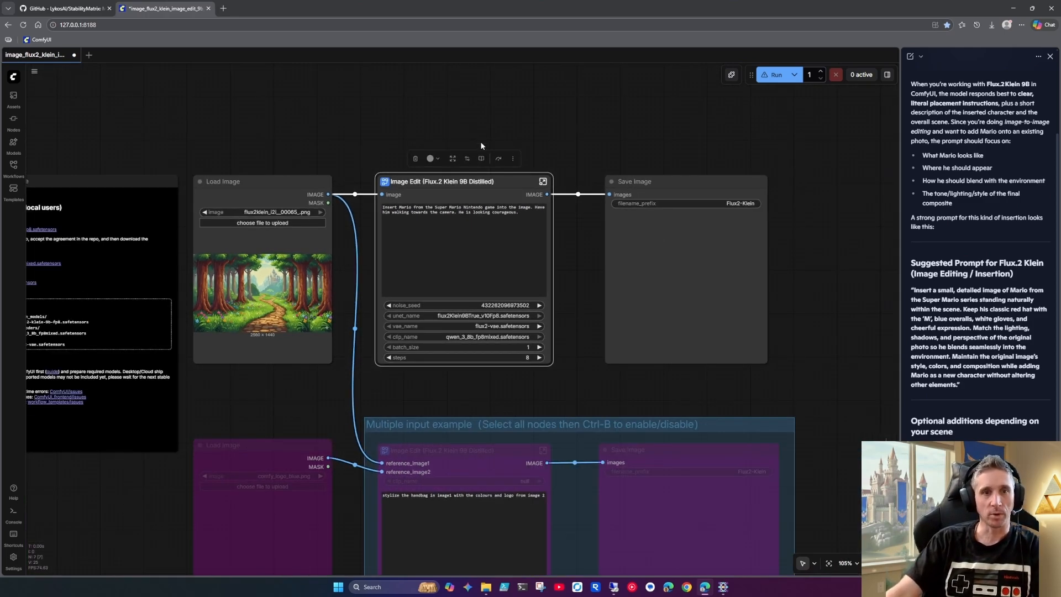
{"action": "left_click", "coordinate": [775, 75]}
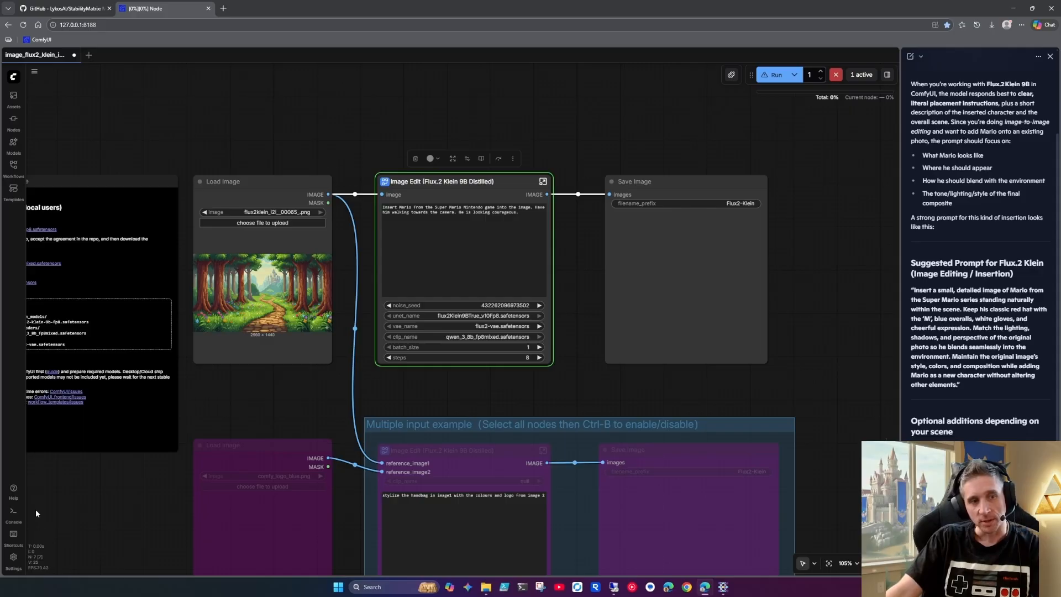
Follow the run's progress in a shortened ComfyUI log view and in Stability Matrix's ComfyUI console, moving that window out of the way
{"action": "left_click", "coordinate": [13, 513]}
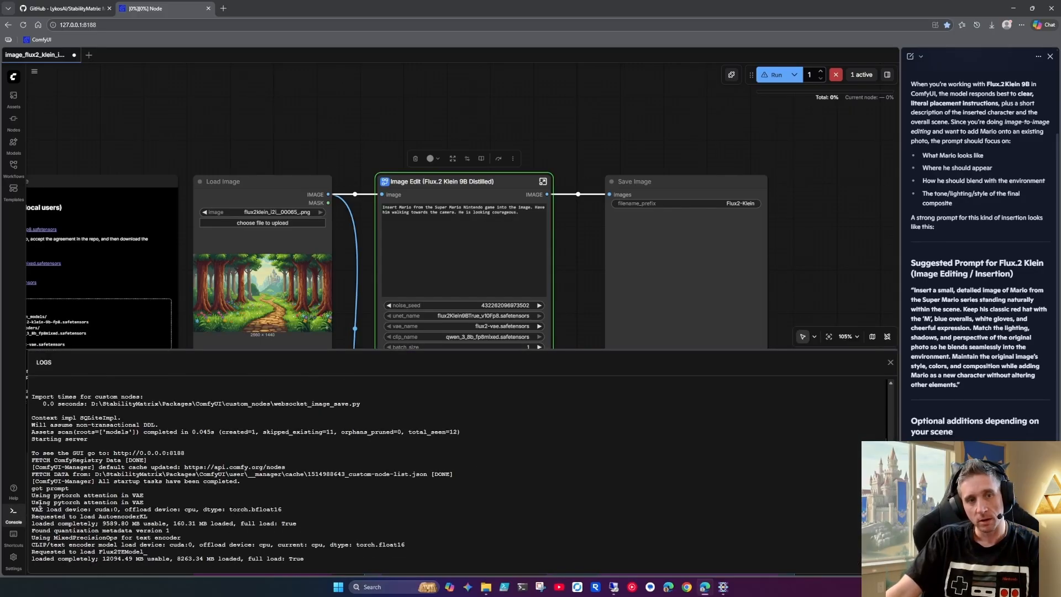
{"action": "left_click_drag", "start_coordinate": [250, 350], "coordinate": [278, 431]}
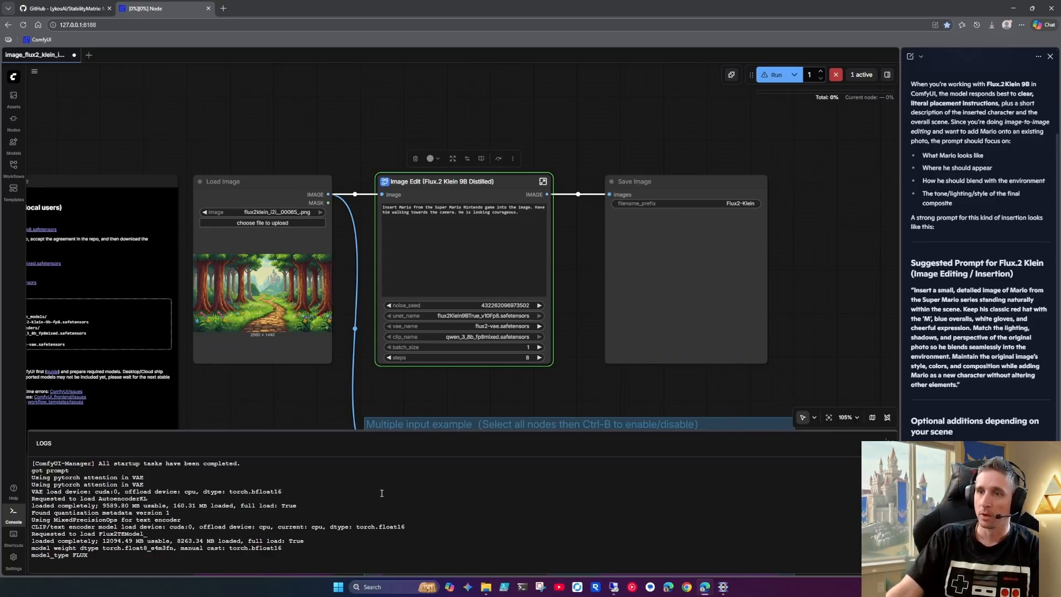
{"action": "left_click", "coordinate": [723, 587]}
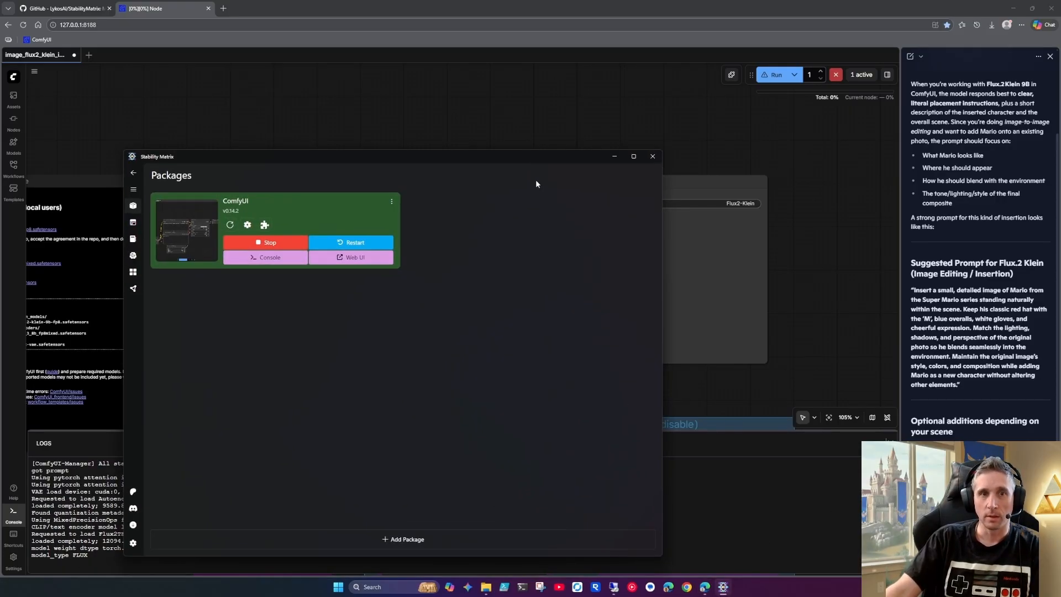
{"action": "left_click_drag", "start_coordinate": [538, 157], "coordinate": [758, 123]}
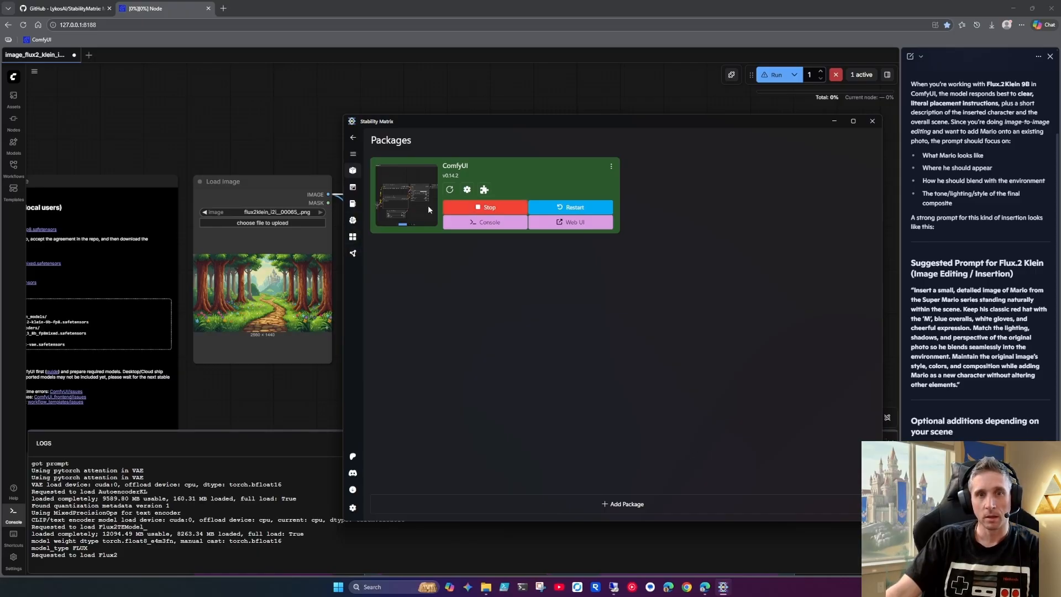
{"action": "left_click", "coordinate": [475, 223]}
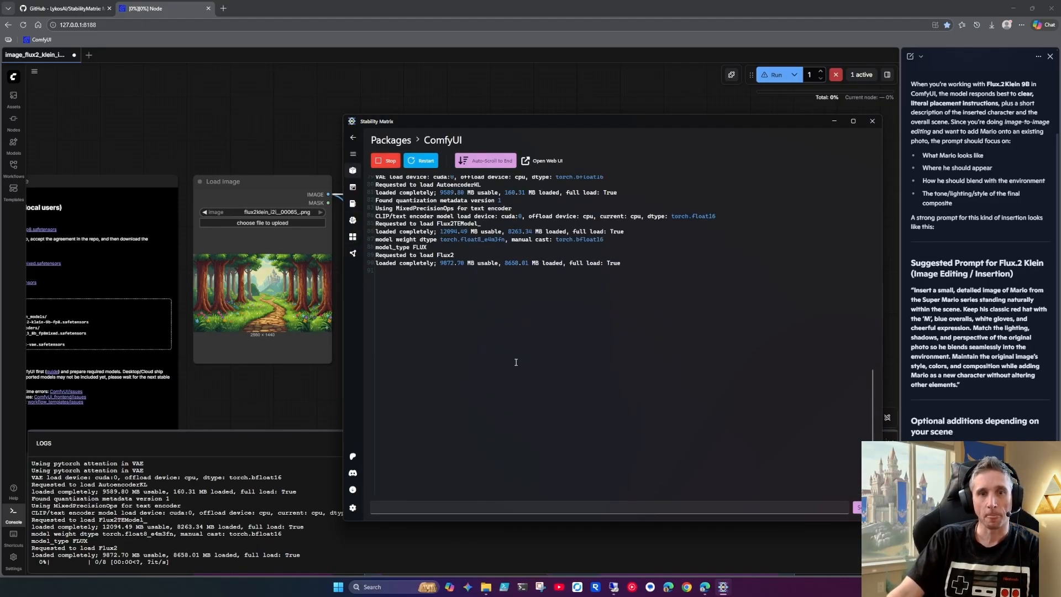
{"action": "scroll", "coordinate": [515, 357], "scroll_direction": "up", "scroll_amount": 2}
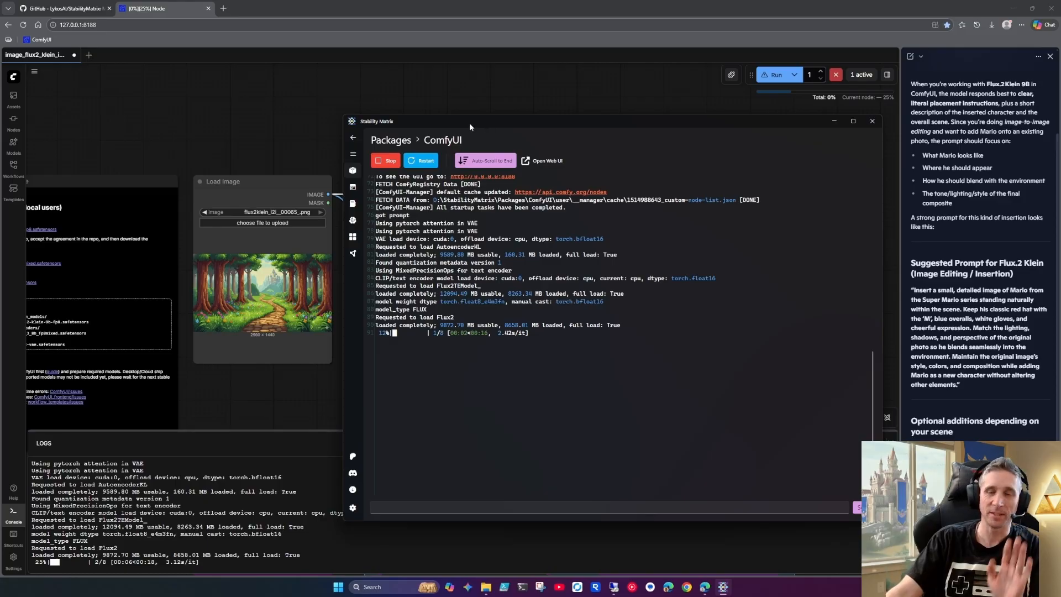
{"action": "left_click_drag", "start_coordinate": [469, 123], "coordinate": [1060, 123]}
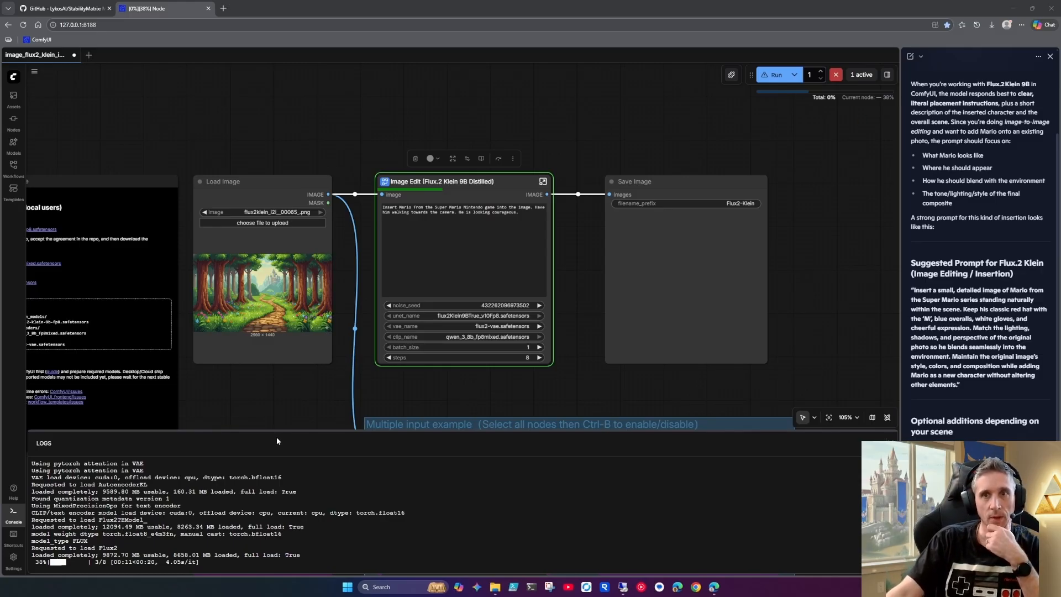
Examine the generated image in the Save Image node up close once the run finishes
{"action": "mouse_move", "coordinate": [807, 88]}
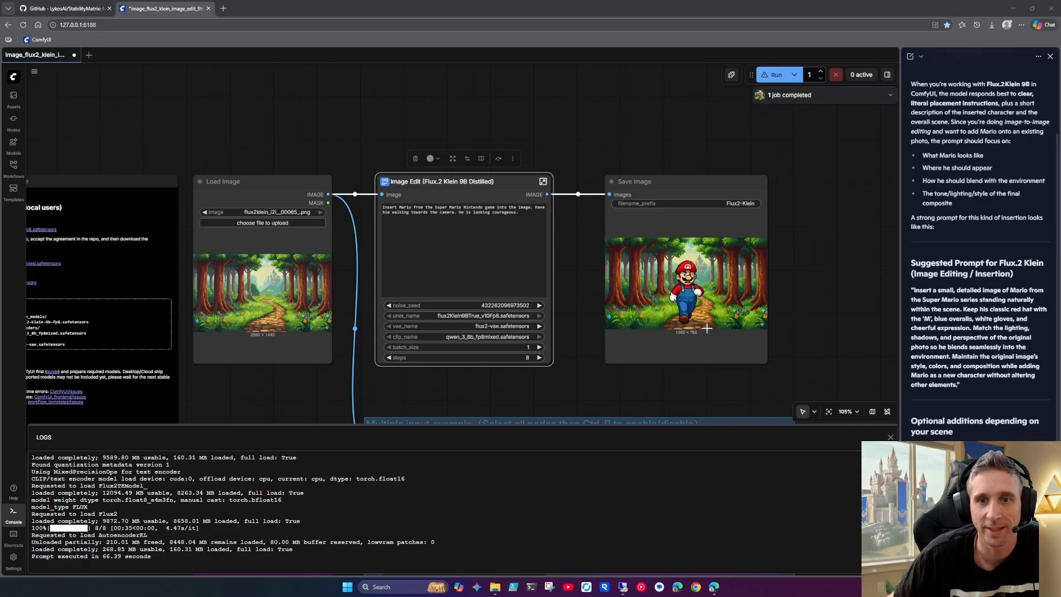
{"action": "scroll", "coordinate": [706, 329], "scroll_direction": "up", "scroll_amount": 4}
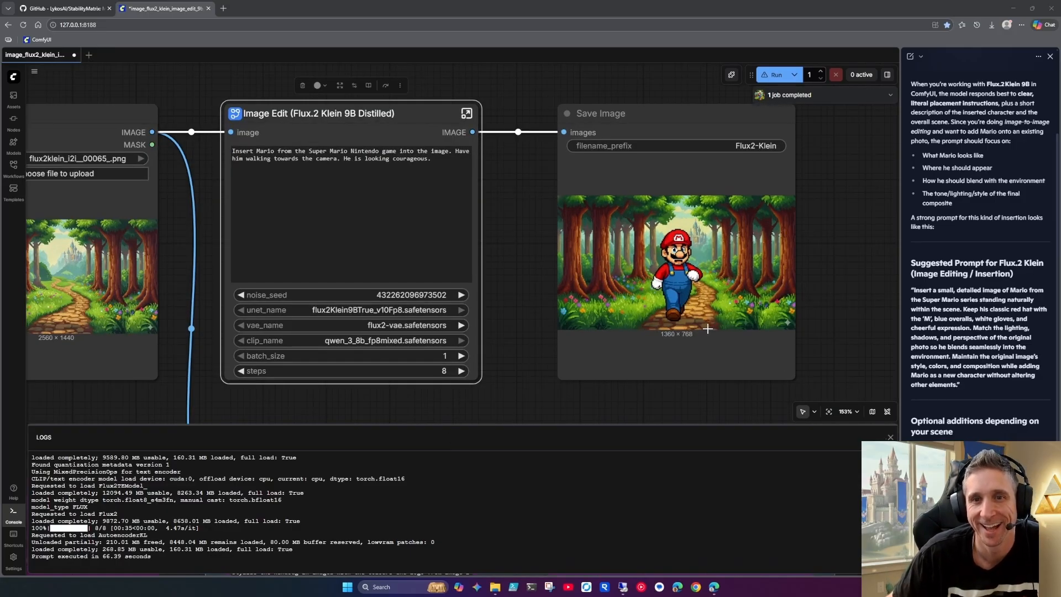
{"action": "scroll", "coordinate": [707, 328], "scroll_direction": "down", "scroll_amount": 2}
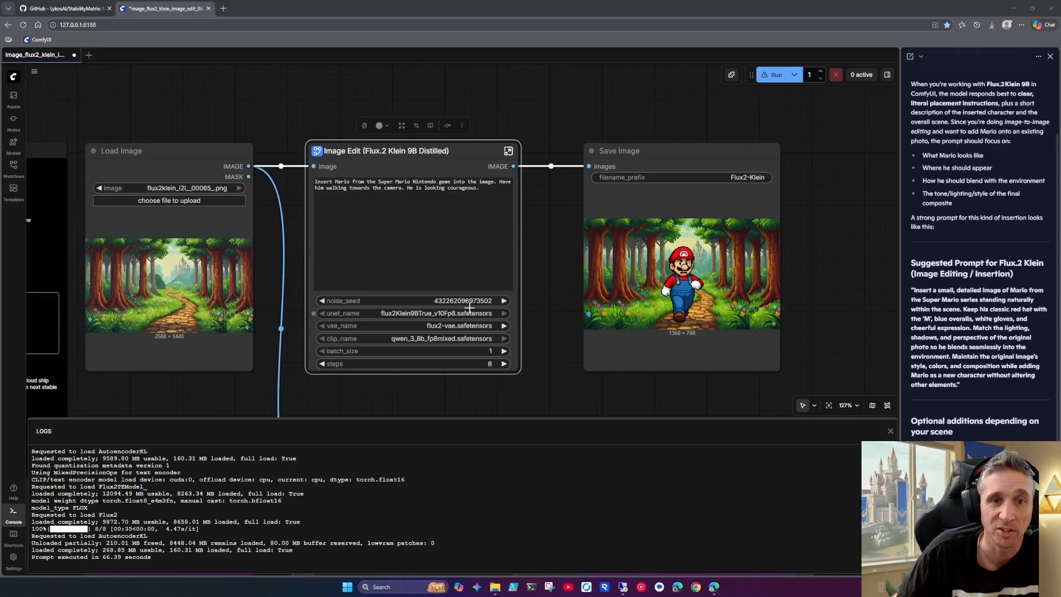
Inspect the RandomNoise node inside the Image Edit subgraph, return to the main workflow and check the batch_size control, leaving it at 1
{"action": "left_click", "coordinate": [508, 151]}
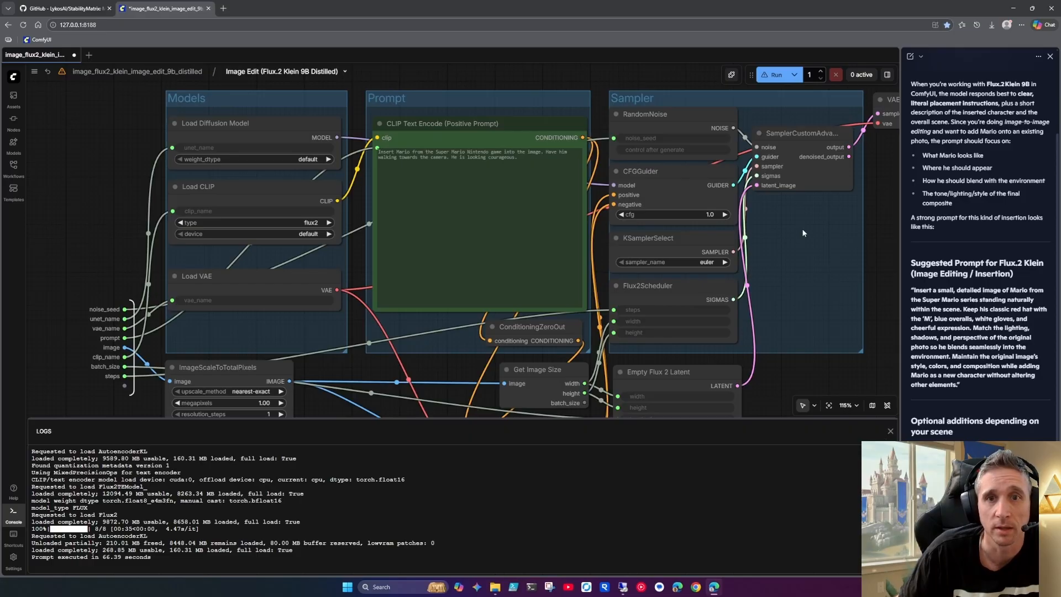
{"action": "left_click", "coordinate": [629, 151]}
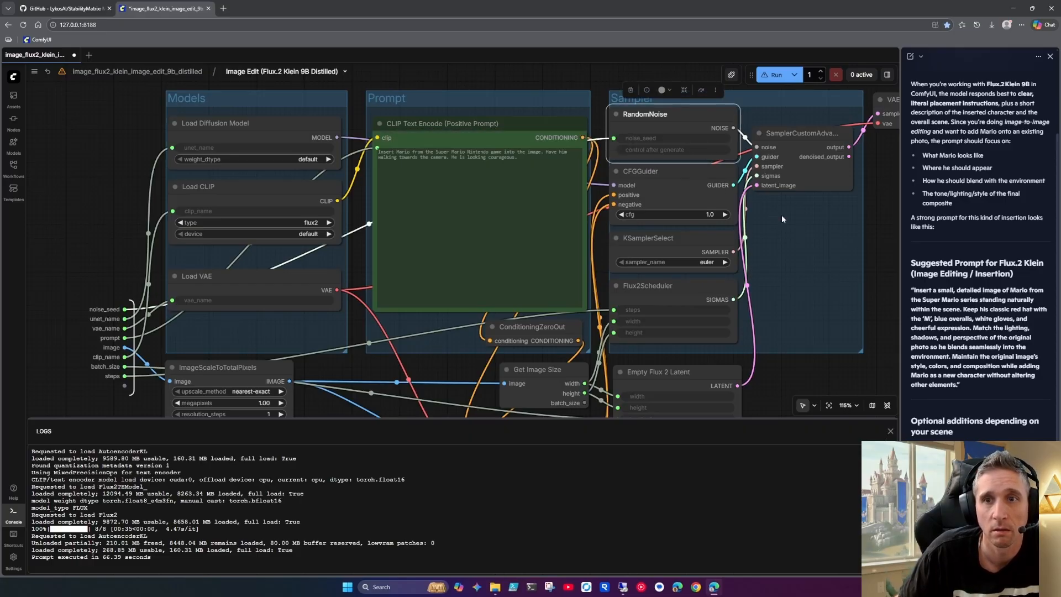
{"action": "left_click_drag", "start_coordinate": [790, 221], "coordinate": [744, 212]}
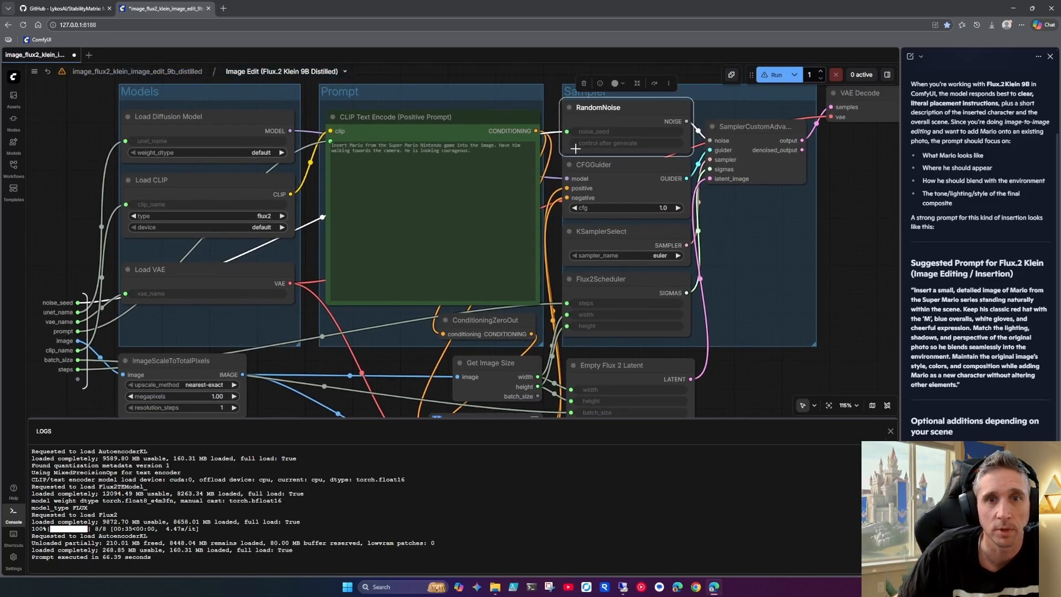
{"action": "left_click_drag", "start_coordinate": [601, 119], "coordinate": [605, 122]}
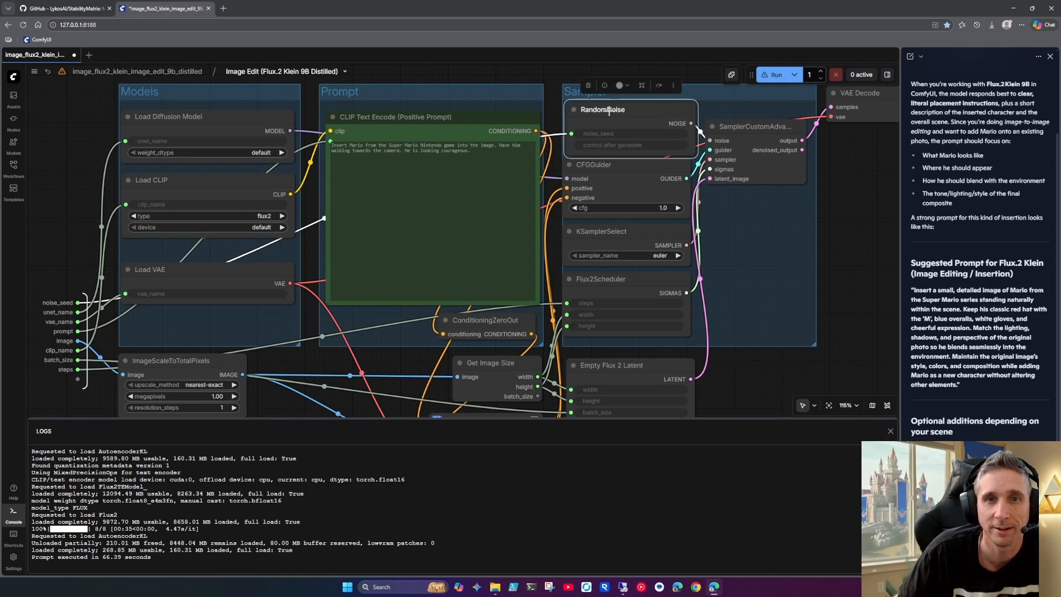
{"action": "left_click", "coordinate": [95, 175]}
{"action": "key", "text": "Escape"}
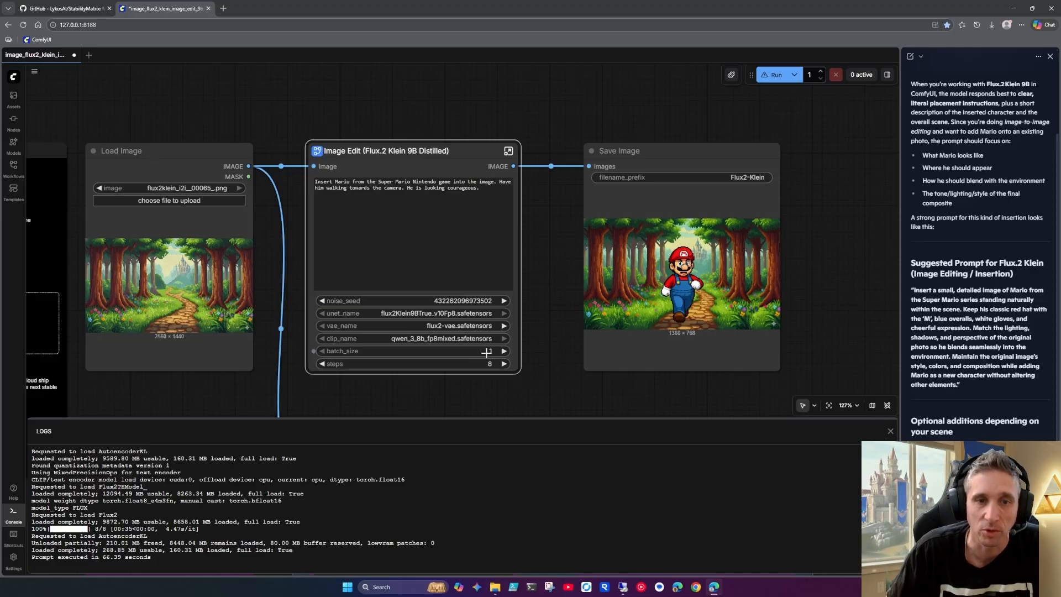
{"action": "left_click", "coordinate": [503, 351]}
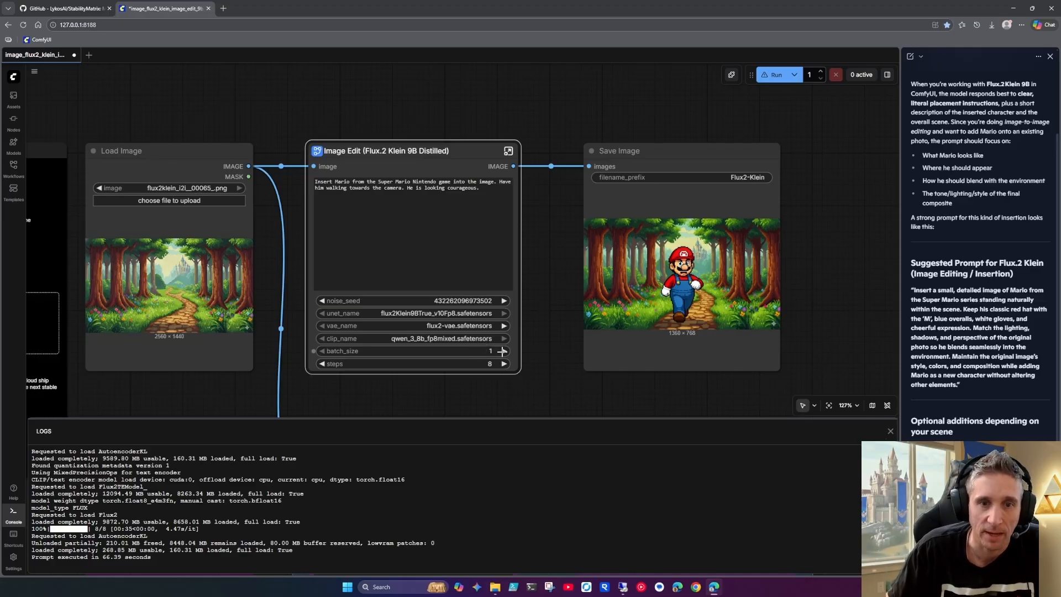
{"action": "left_click", "coordinate": [322, 351]}
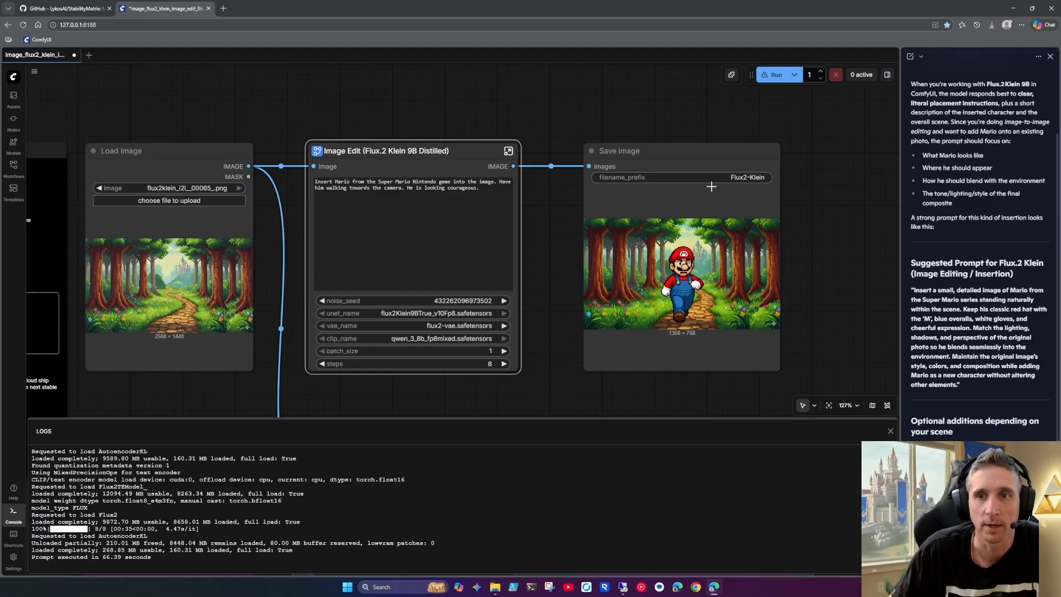
Replace the Image Edit prompt with Copilot's suggested prompt starting "Insert a small, detailed image of Mario" and run the workflow
{"action": "left_click_drag", "start_coordinate": [967, 395], "coordinate": [915, 293]}
{"action": "key", "text": "ctrl+c"}
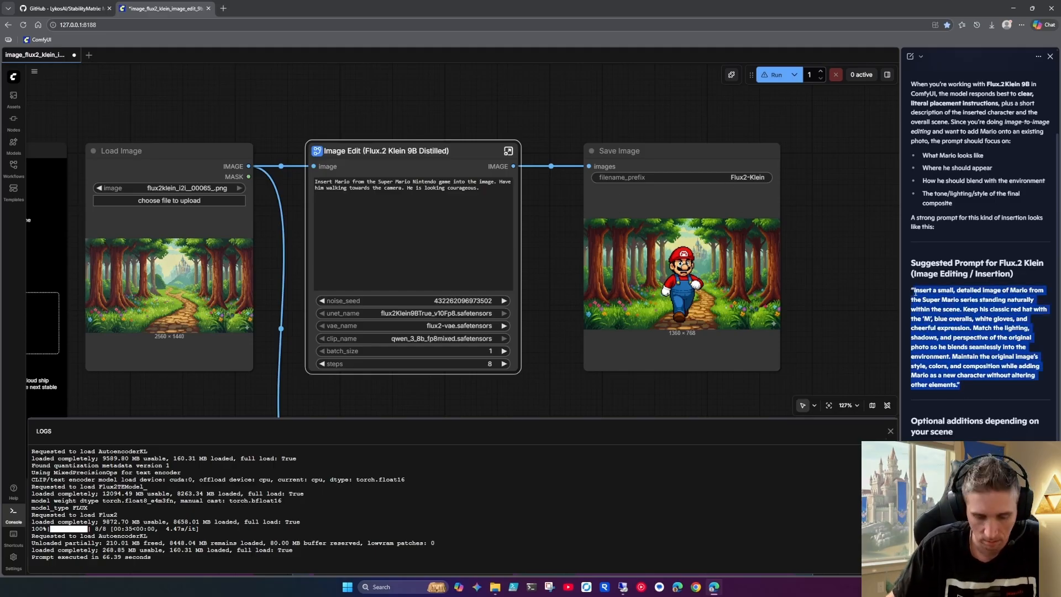
{"action": "left_click", "coordinate": [356, 186]}
{"action": "key", "text": "ctrl+a"}
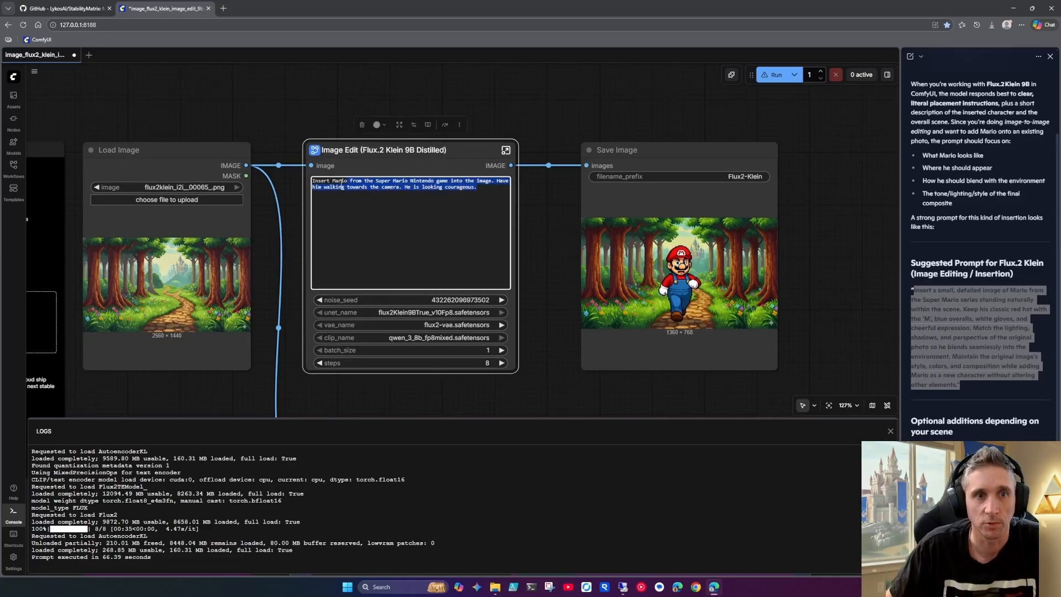
{"action": "key", "text": "ctrl+v"}
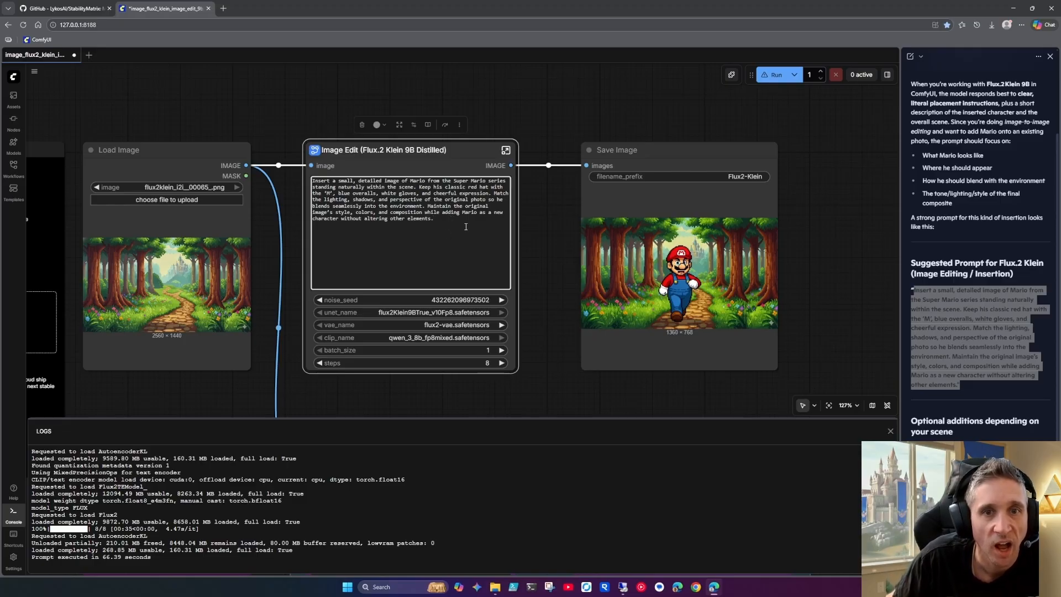
{"action": "left_click", "coordinate": [776, 73]}
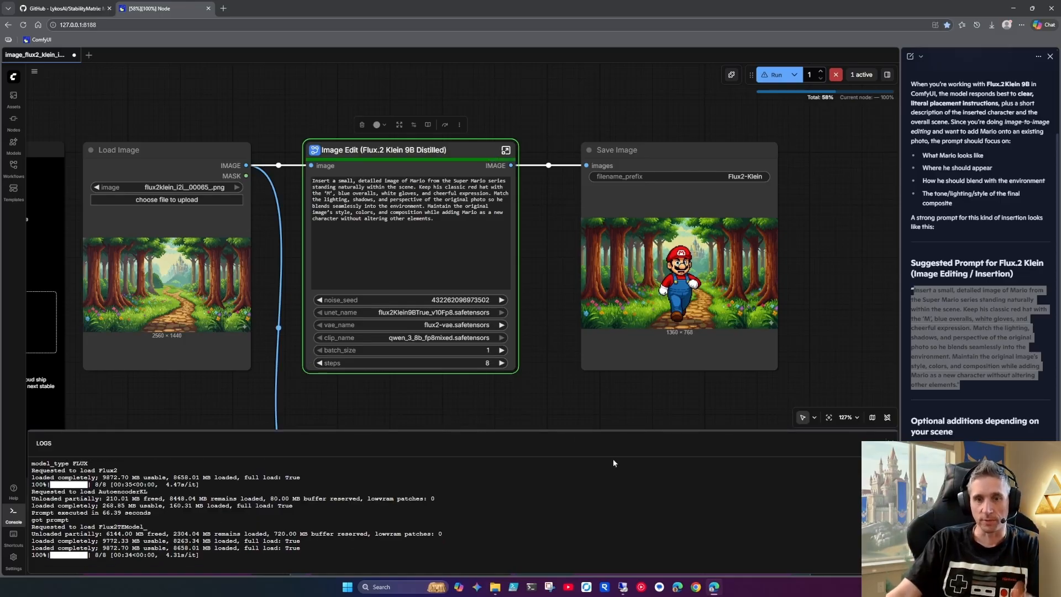
Open Task Manager and examine the GPU's performance details, including dedicated GPU memory usage
{"action": "right_click", "coordinate": [742, 587]}
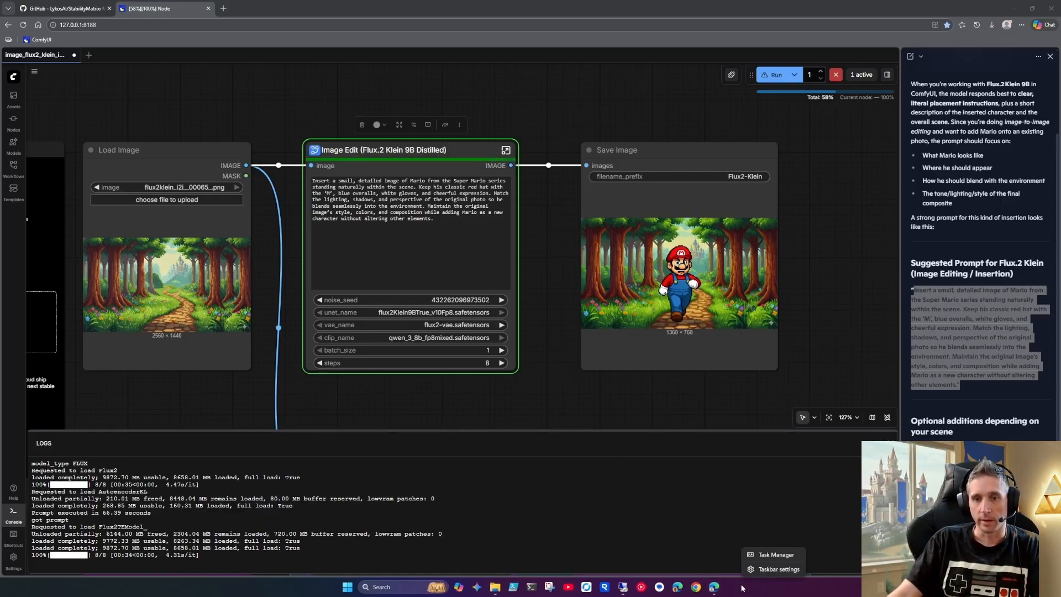
{"action": "left_click", "coordinate": [760, 558]}
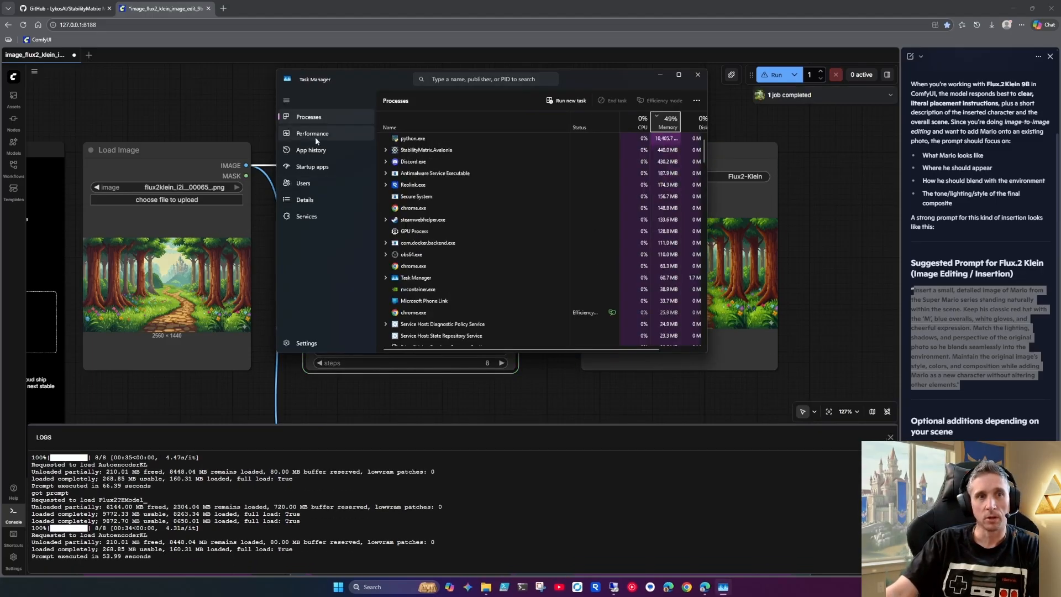
{"action": "left_click", "coordinate": [314, 135]}
{"action": "scroll", "coordinate": [420, 320], "scroll_direction": "down", "scroll_amount": 3}
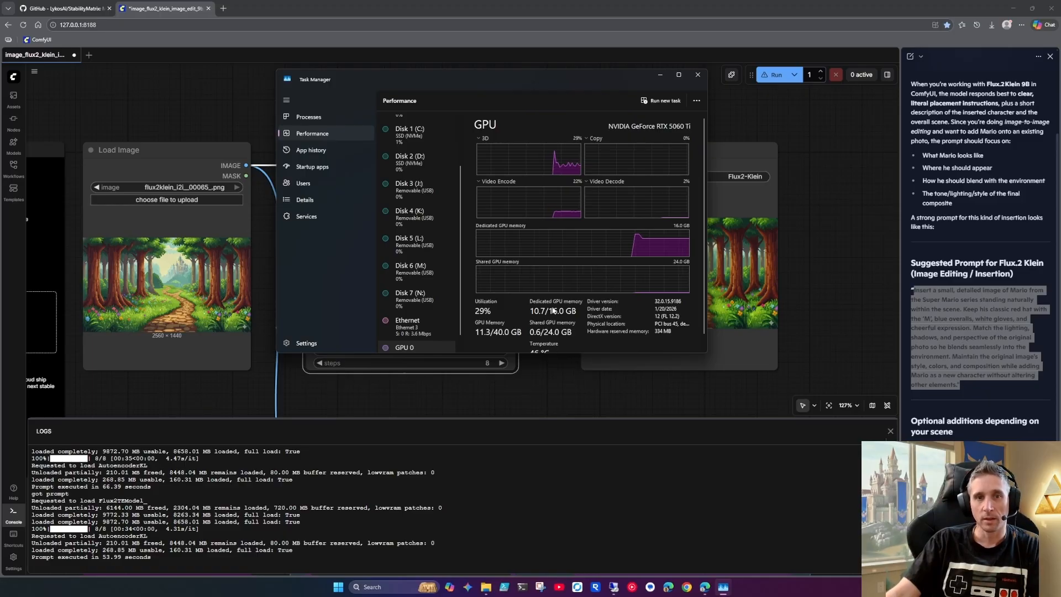
Review the GPU's memory and temperature details in Task Manager, then close it
{"action": "scroll", "coordinate": [551, 313], "scroll_direction": "down", "scroll_amount": 1}
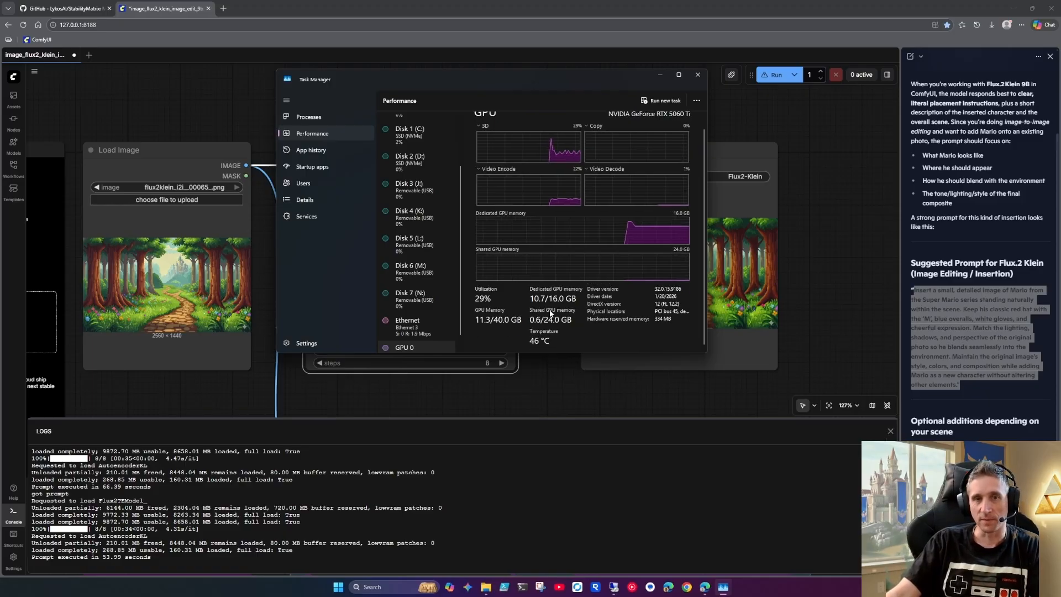
{"action": "scroll", "coordinate": [558, 292], "scroll_direction": "up", "scroll_amount": 1}
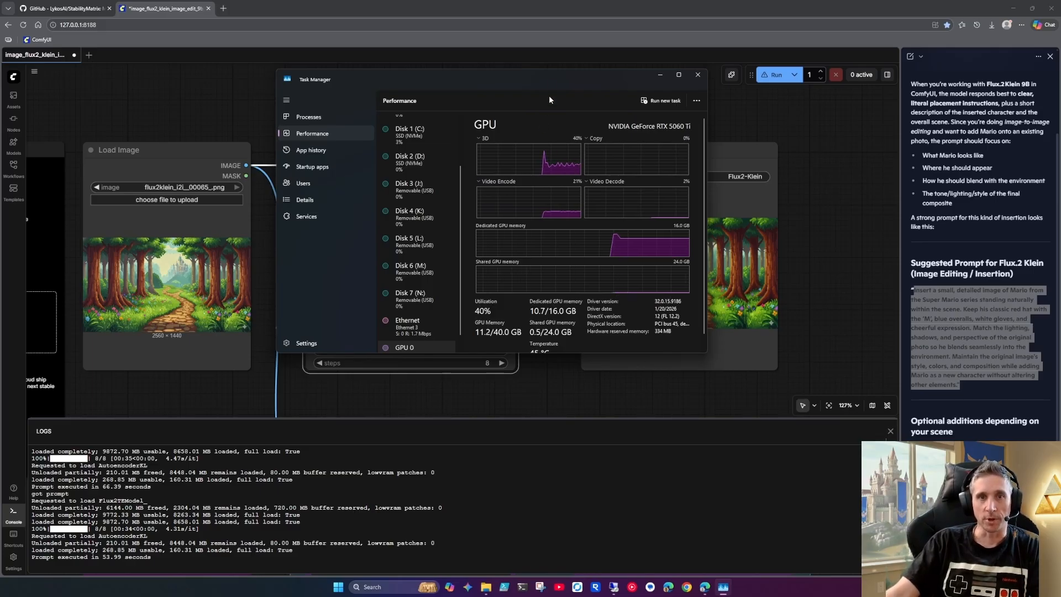
{"action": "left_click_drag", "start_coordinate": [550, 78], "coordinate": [586, 86]}
{"action": "left_click", "coordinate": [694, 84]}
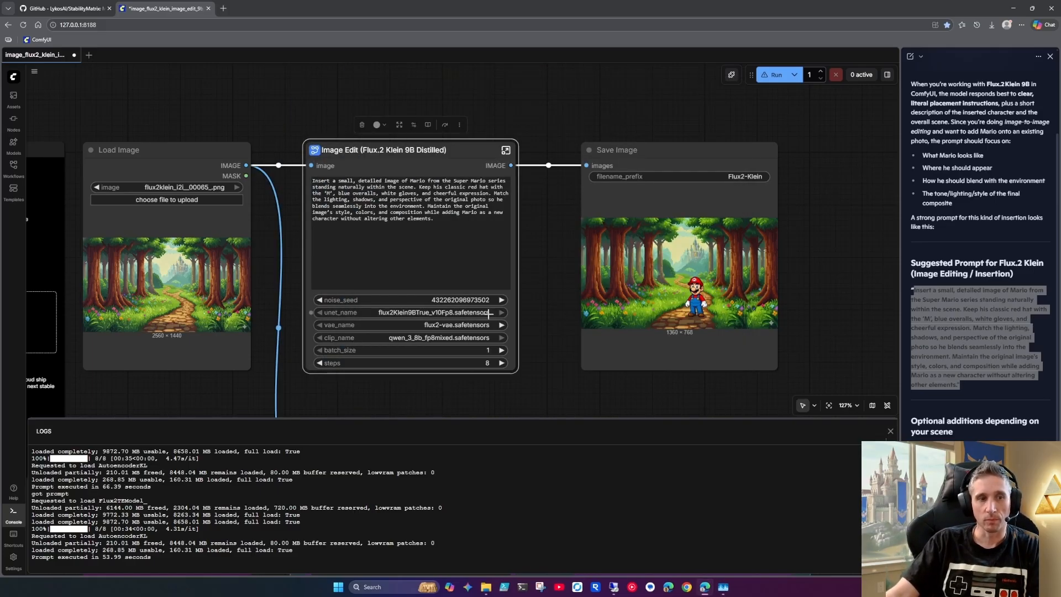
Inspect how Mario blends into the forest in the Save Image node's result
{"action": "scroll", "coordinate": [712, 326], "scroll_direction": "up", "scroll_amount": 10}
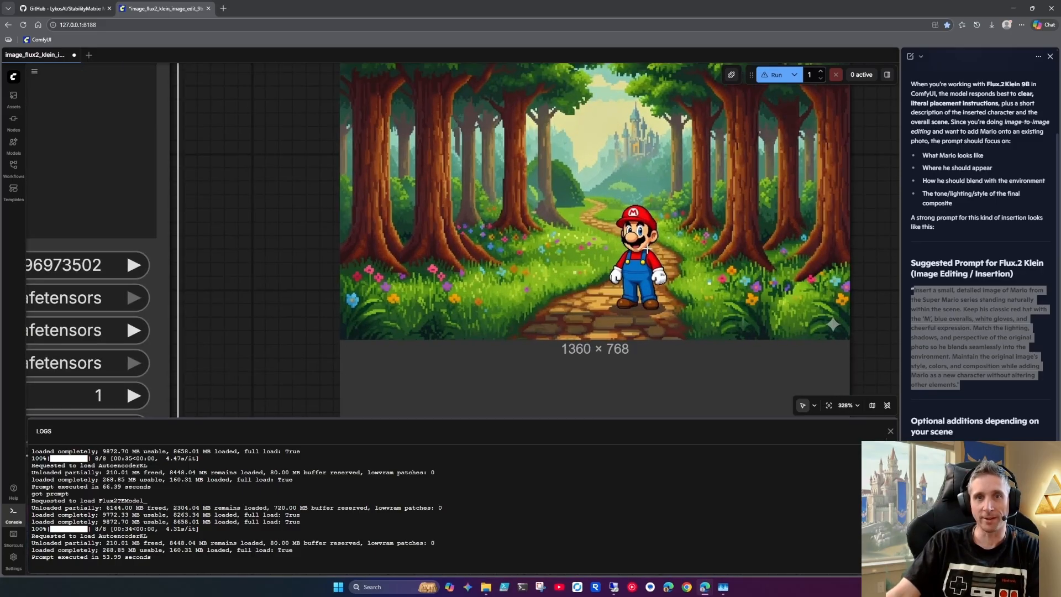
{"action": "scroll", "coordinate": [645, 245], "scroll_direction": "down", "scroll_amount": 4}
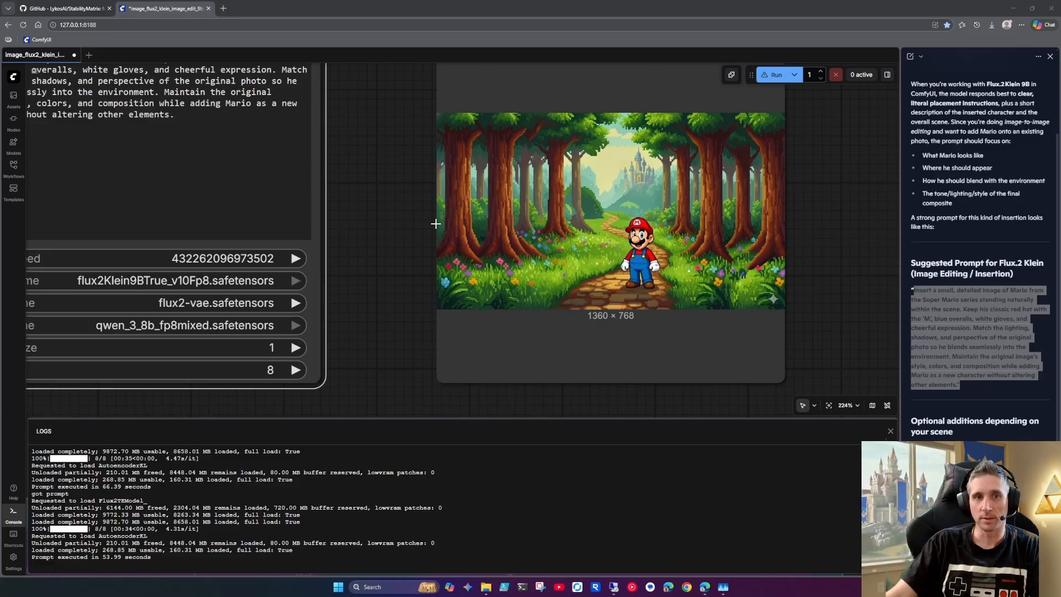
{"action": "left_click_drag", "start_coordinate": [370, 189], "coordinate": [348, 204]}
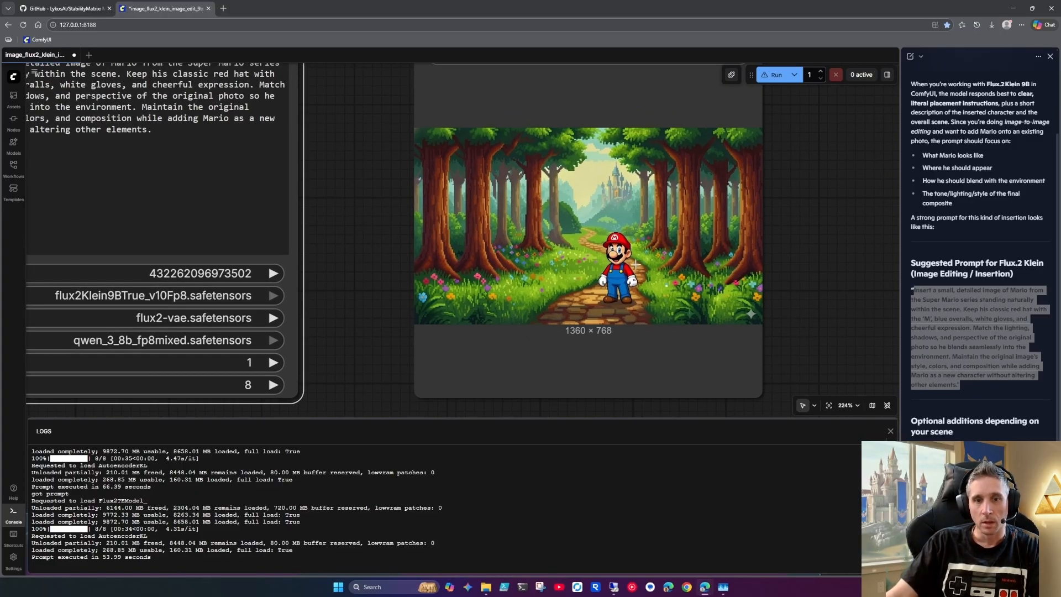
Open Flux2-Klein_00001_.png from ComfyUI's output folder in File Explorer and shrink its viewer to sit beside the newer result
{"action": "left_click", "coordinate": [488, 592]}
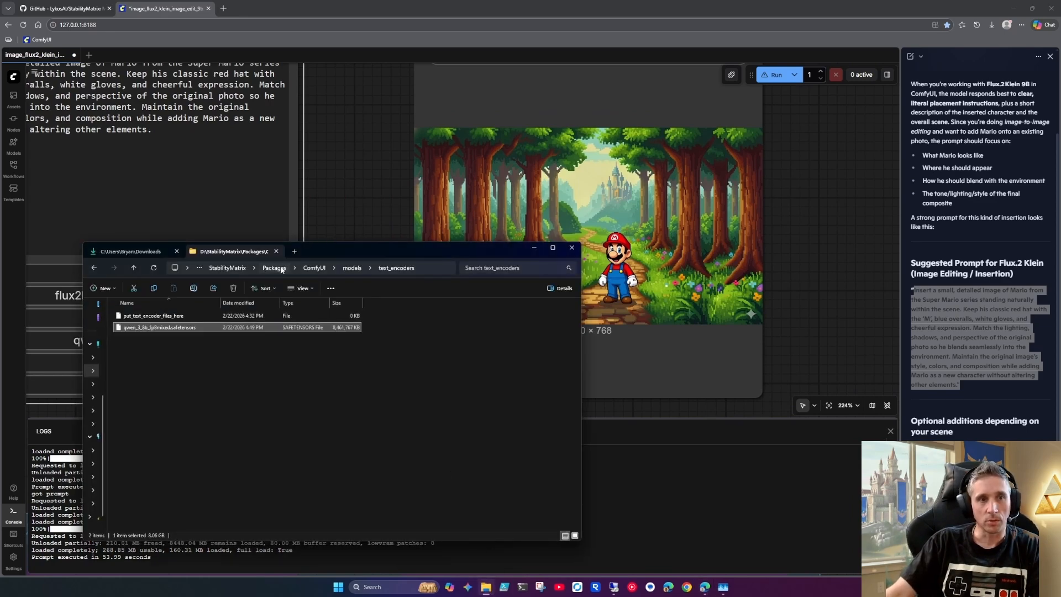
{"action": "left_click", "coordinate": [322, 269]}
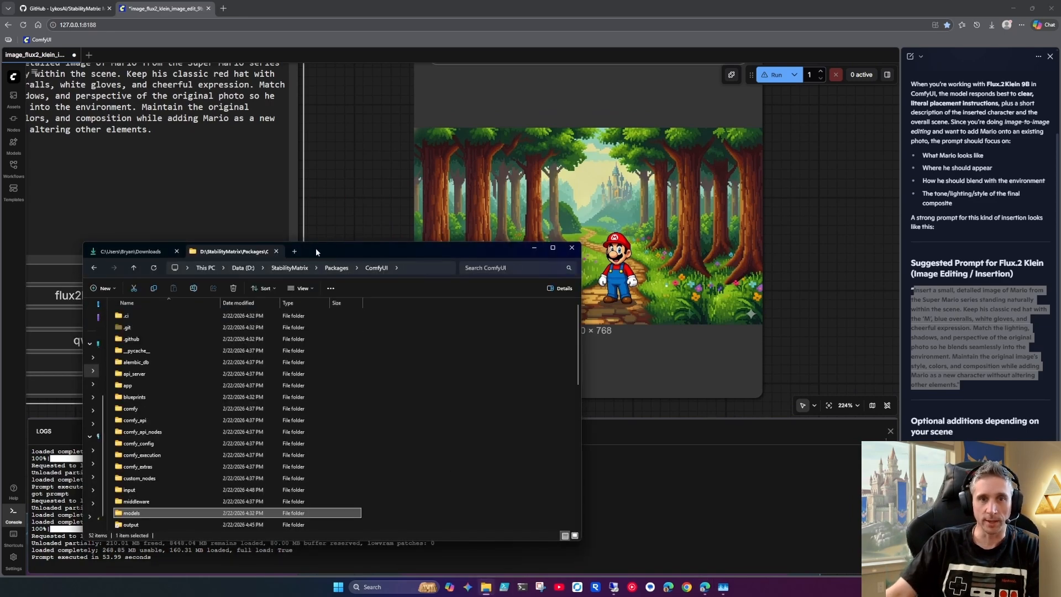
{"action": "left_click_drag", "start_coordinate": [320, 252], "coordinate": [357, 197]}
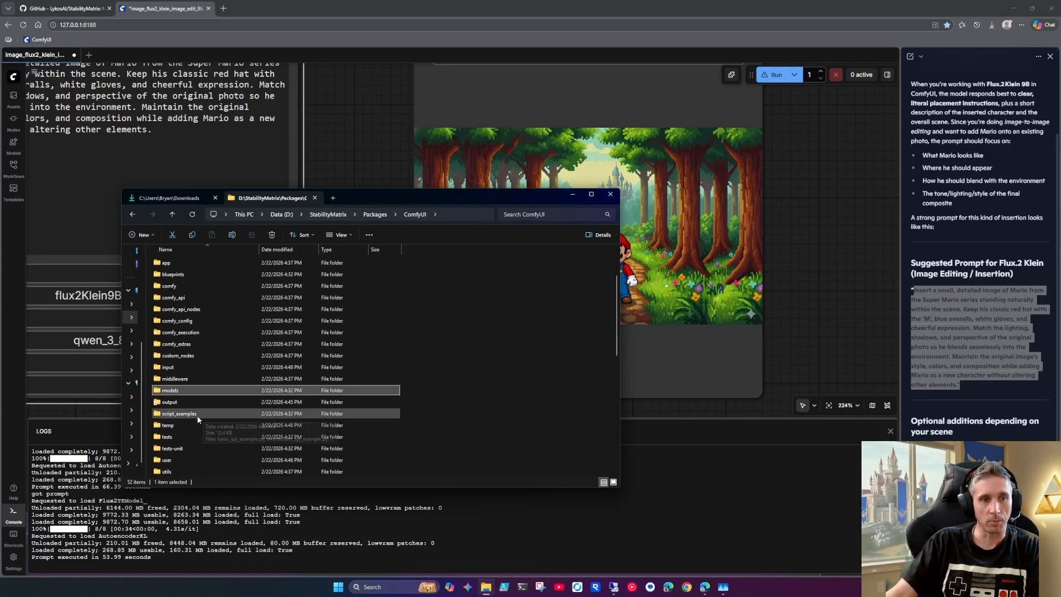
{"action": "double_click", "coordinate": [179, 405]}
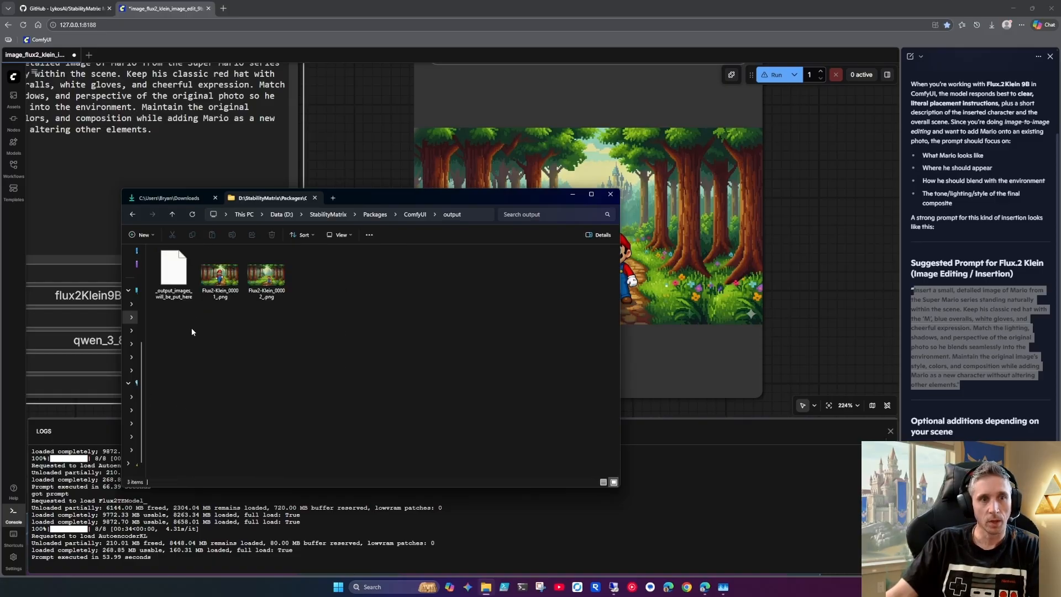
{"action": "double_click", "coordinate": [219, 275]}
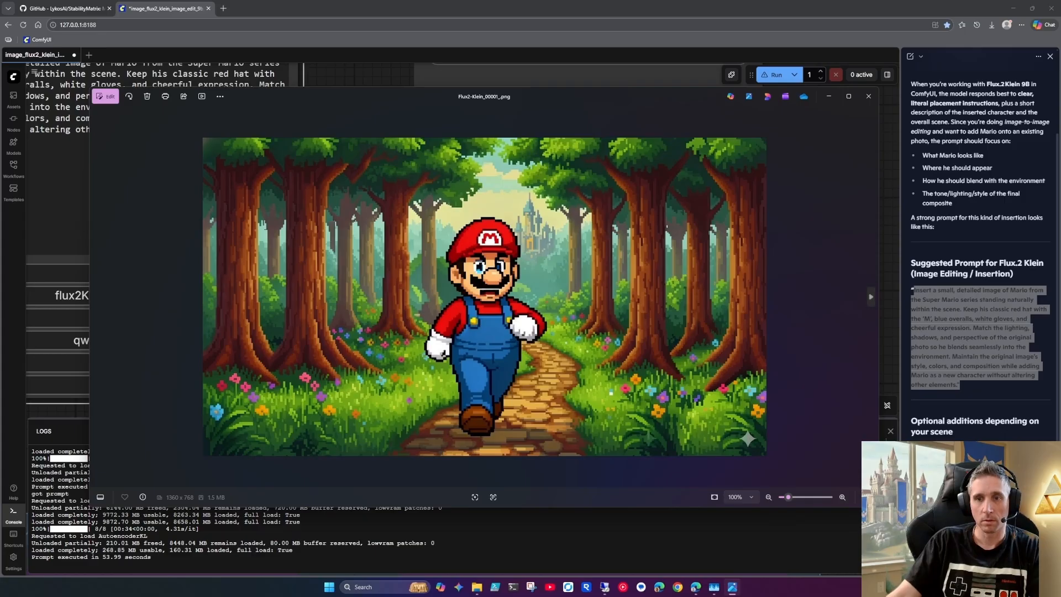
{"action": "left_click_drag", "start_coordinate": [878, 506], "coordinate": [498, 458]}
{"action": "left_click", "coordinate": [578, 373]}
{"action": "left_click", "coordinate": [573, 198]}
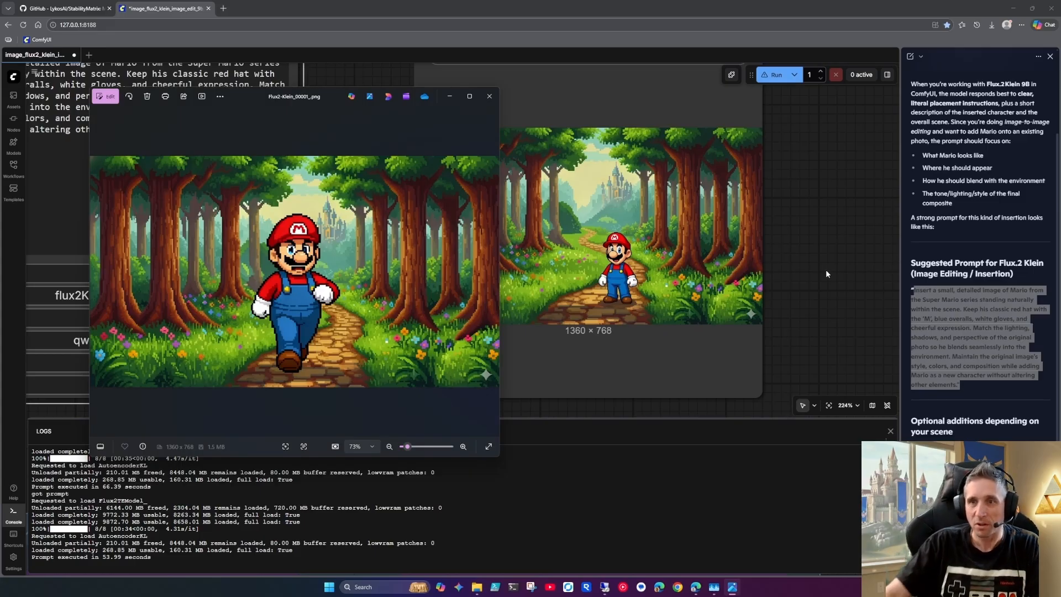
Examine Mario's details in the newer result, compare them with Flux2-Klein_00001_.png, and minimize the image viewer
{"action": "left_click", "coordinate": [975, 293]}
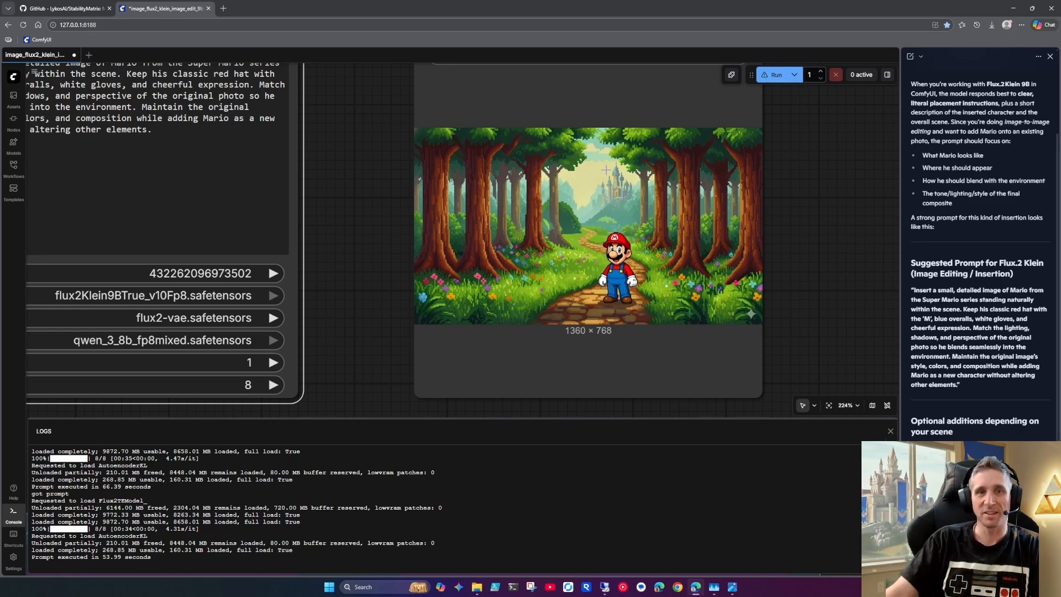
{"action": "scroll", "coordinate": [696, 263], "scroll_direction": "up", "scroll_amount": 4}
{"action": "scroll", "coordinate": [600, 282], "scroll_direction": "up", "scroll_amount": 3}
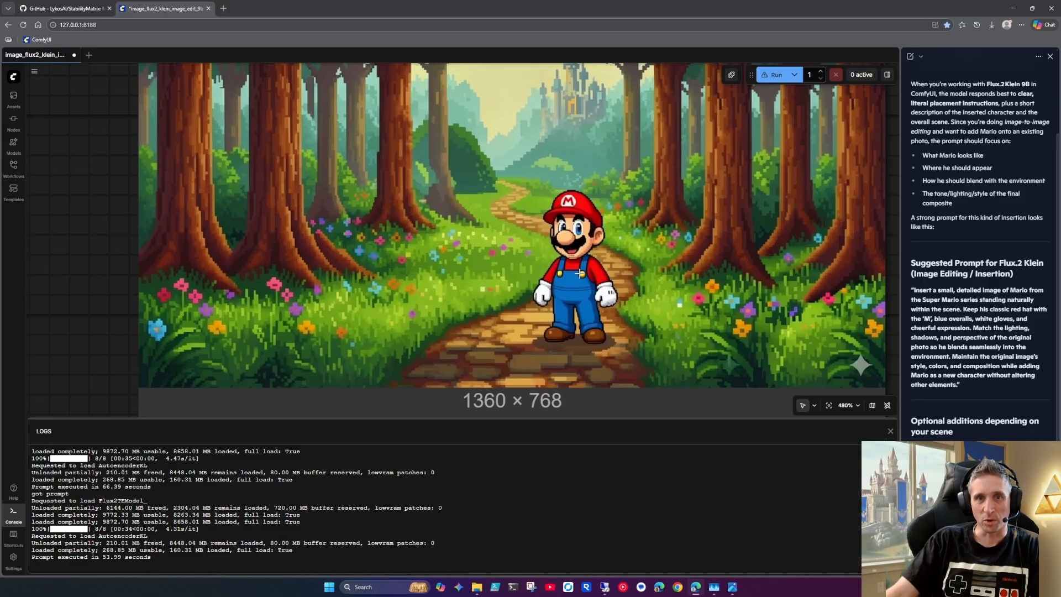
{"action": "scroll", "coordinate": [579, 227], "scroll_direction": "down", "scroll_amount": 5}
{"action": "scroll", "coordinate": [575, 223], "scroll_direction": "down", "scroll_amount": 1}
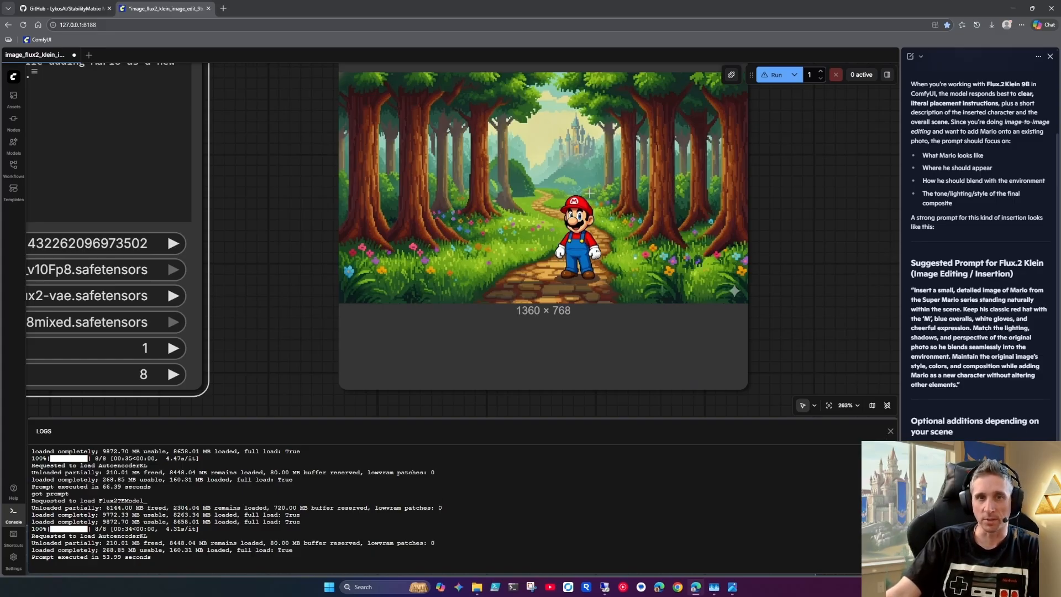
{"action": "left_click", "coordinate": [732, 587]}
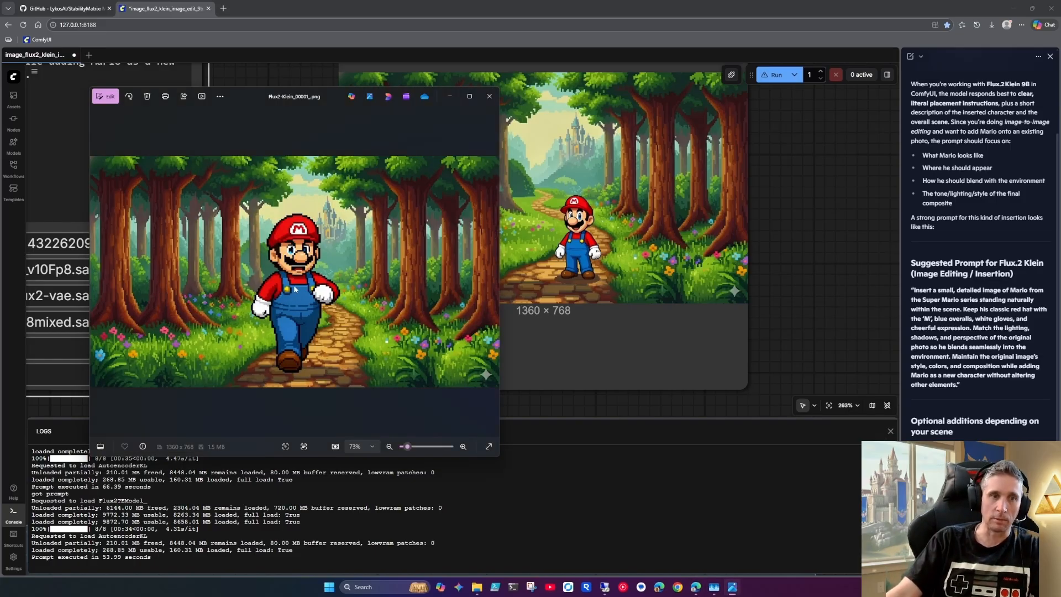
{"action": "left_click", "coordinate": [448, 96]}
Move the Save Image node slightly closer to the Image Edit node
{"action": "left_click_drag", "start_coordinate": [292, 258], "coordinate": [460, 250]}
{"action": "scroll", "coordinate": [383, 276], "scroll_direction": "down", "scroll_amount": 2}
{"action": "scroll", "coordinate": [387, 267], "scroll_direction": "down", "scroll_amount": 5}
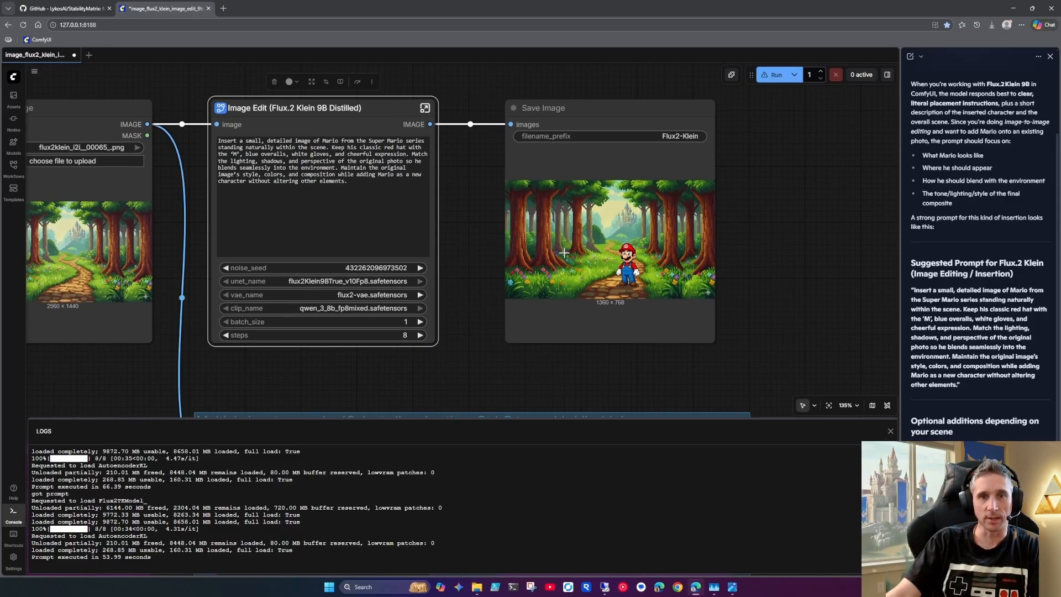
{"action": "left_click_drag", "start_coordinate": [180, 277], "coordinate": [282, 265]}
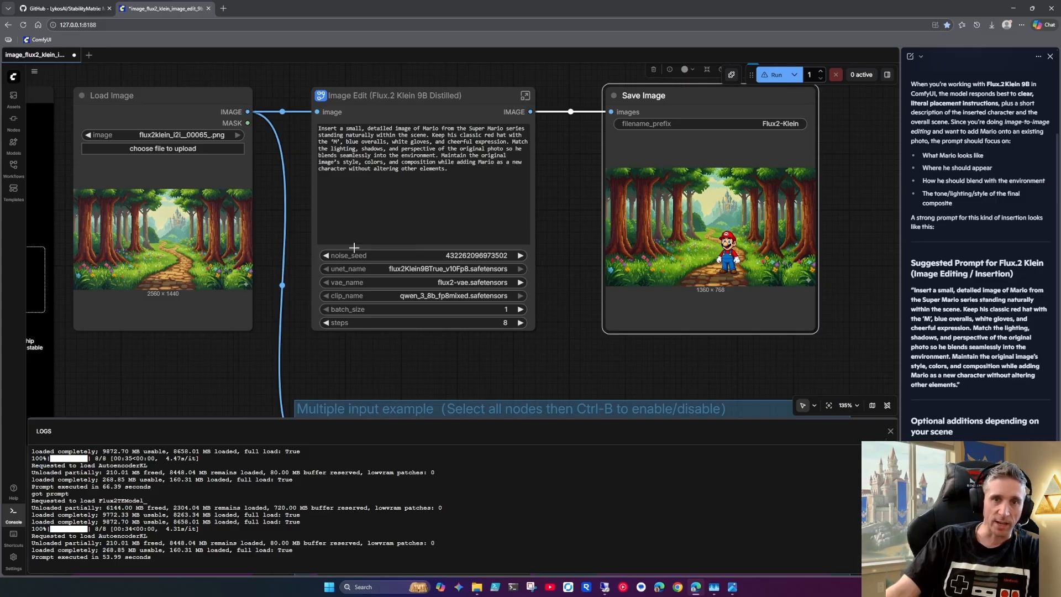
{"action": "left_click_drag", "start_coordinate": [660, 227], "coordinate": [631, 231]}
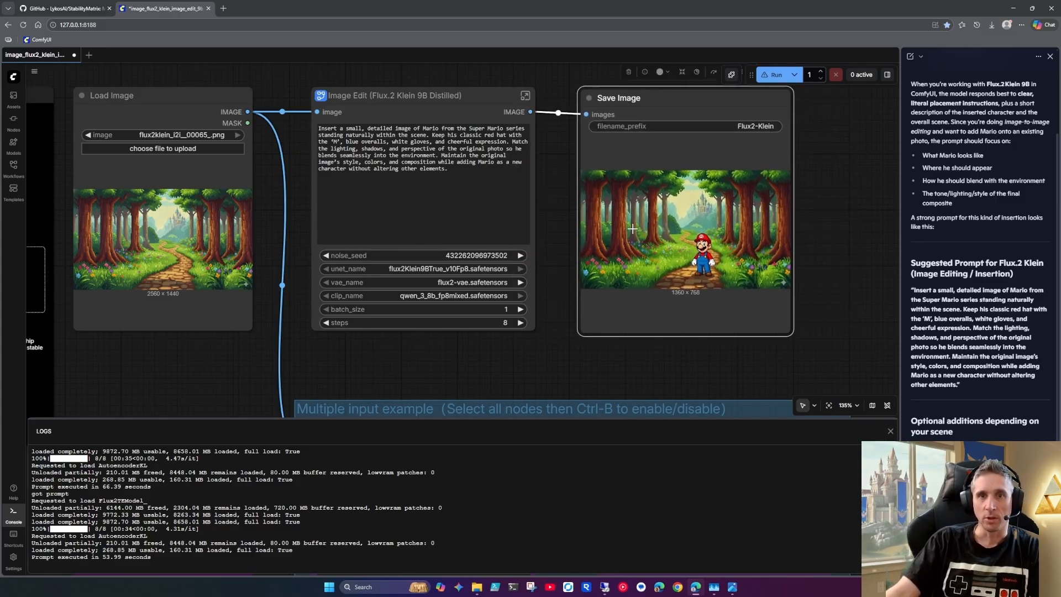
{"action": "right_click", "coordinate": [632, 230]}
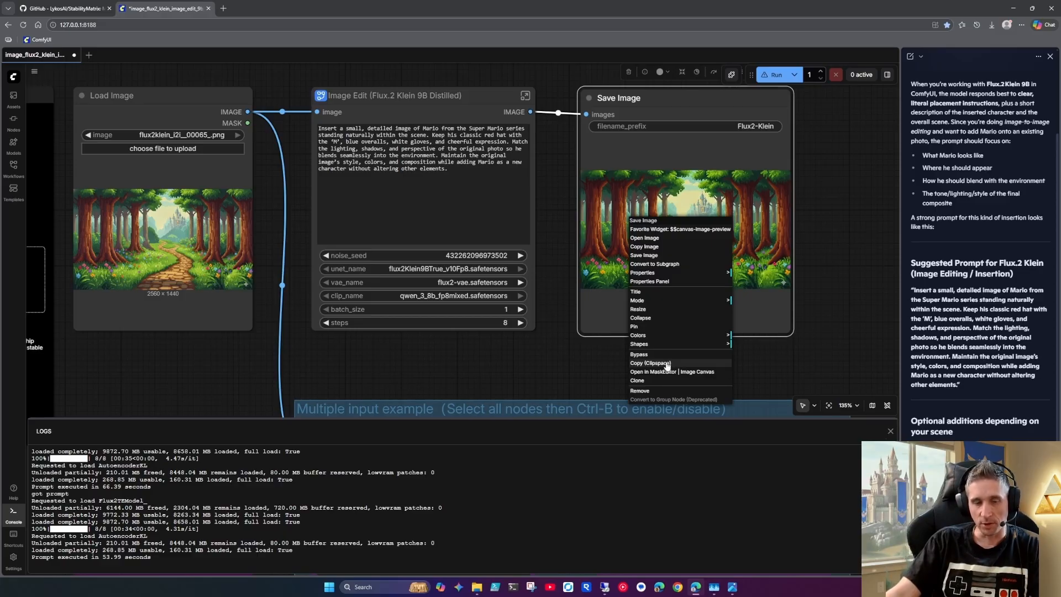
{"action": "left_click", "coordinate": [582, 359]}
{"action": "left_click", "coordinate": [633, 233]}
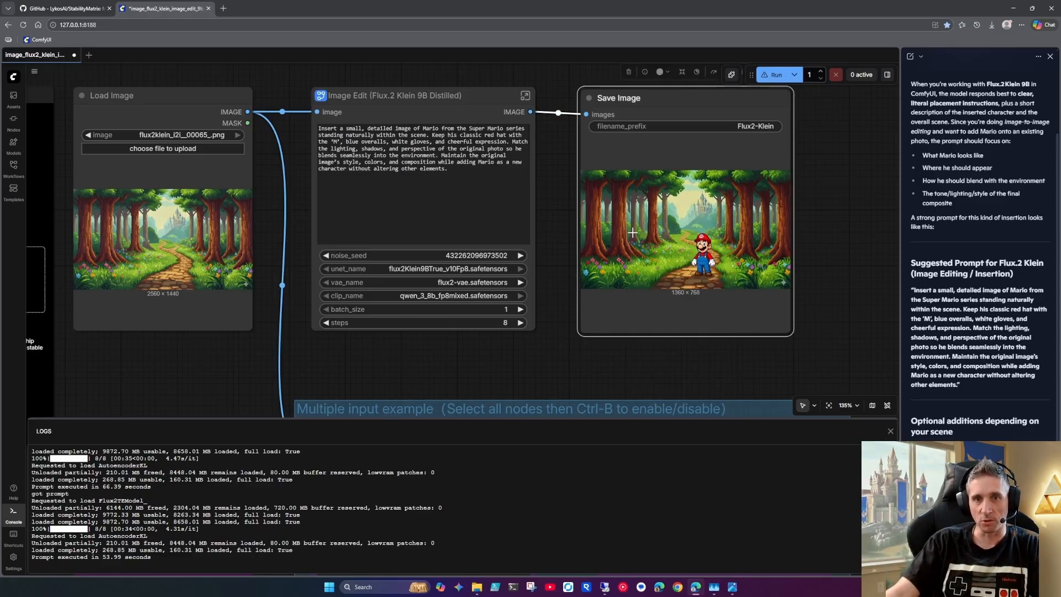
{"action": "left_click", "coordinate": [521, 345]}
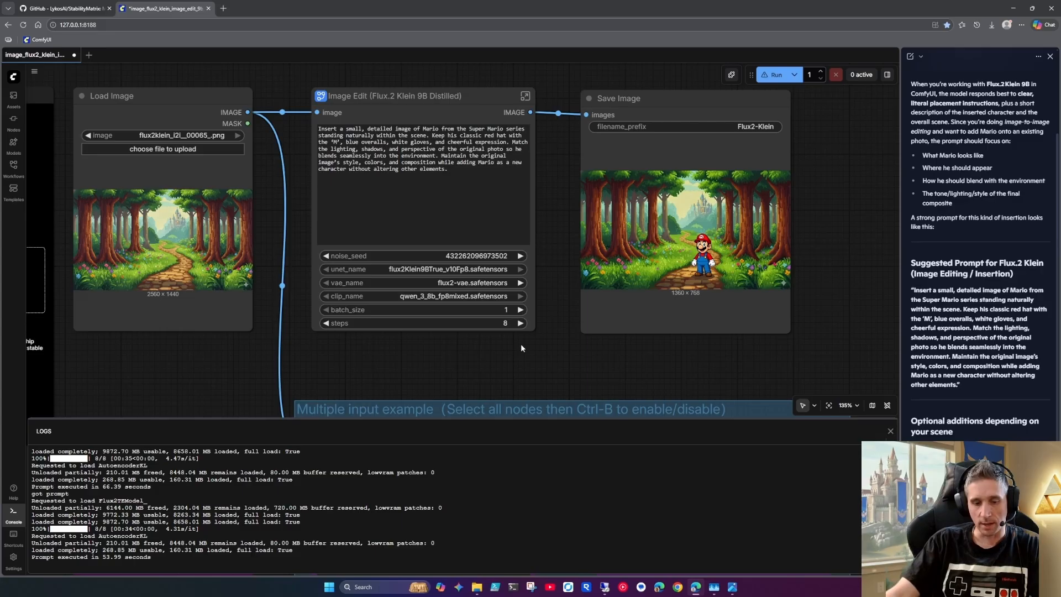
{"action": "key", "text": "ctrl+v"}
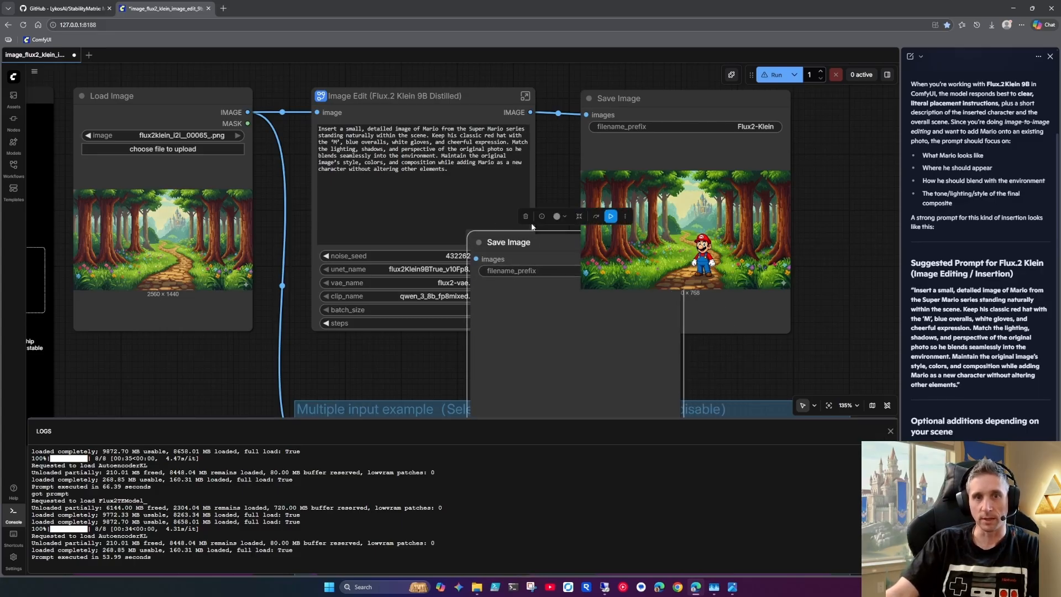
{"action": "key", "text": "Delete"}
Copy the Save Image node's result through Clipspace into the Load Image node as the new input image
{"action": "right_click", "coordinate": [680, 227]}
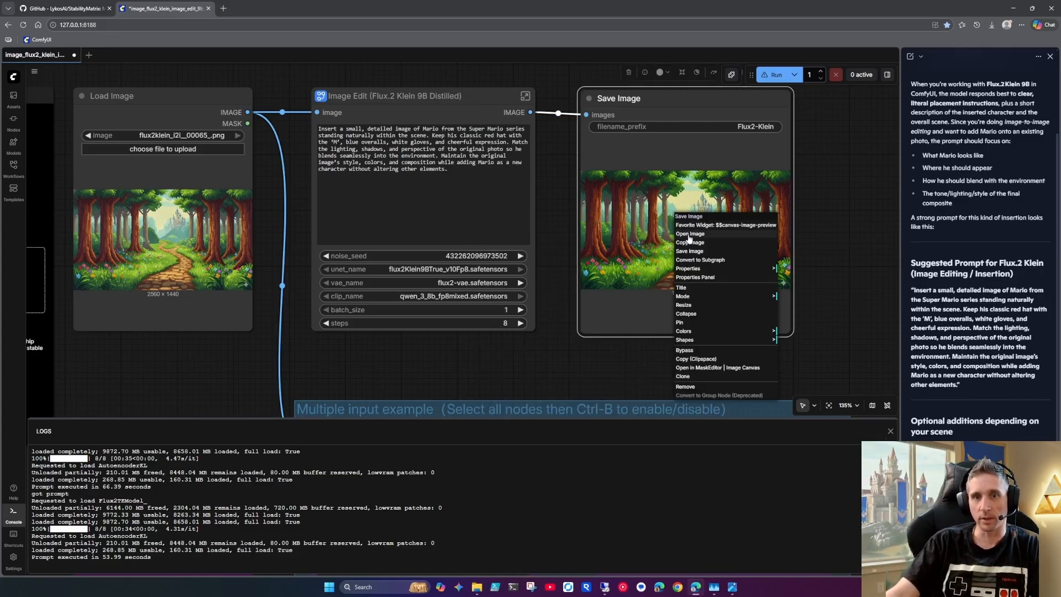
{"action": "left_click", "coordinate": [696, 358]}
{"action": "right_click", "coordinate": [205, 243]}
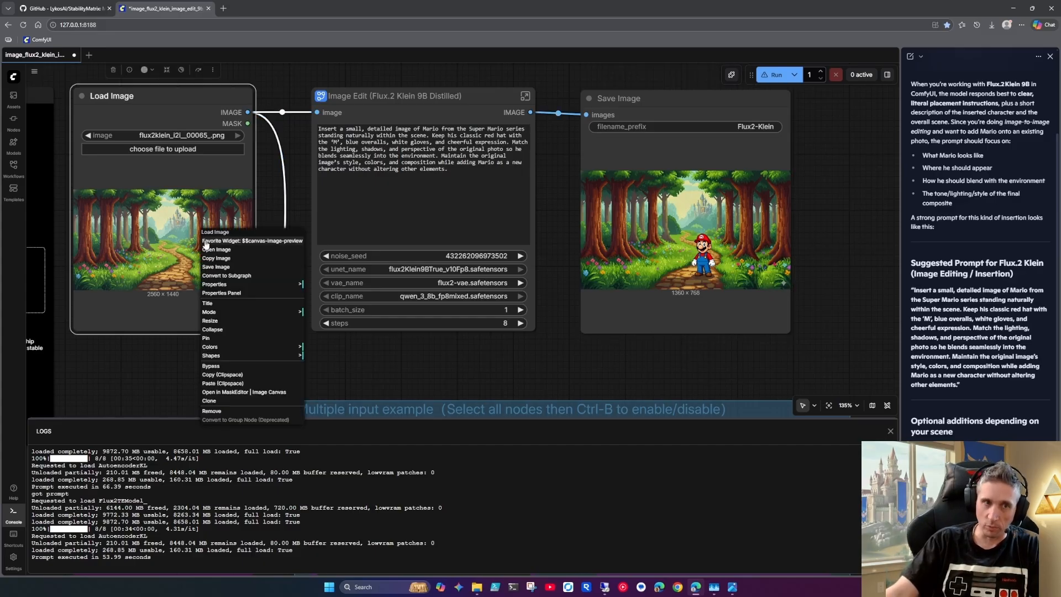
{"action": "left_click", "coordinate": [236, 383]}
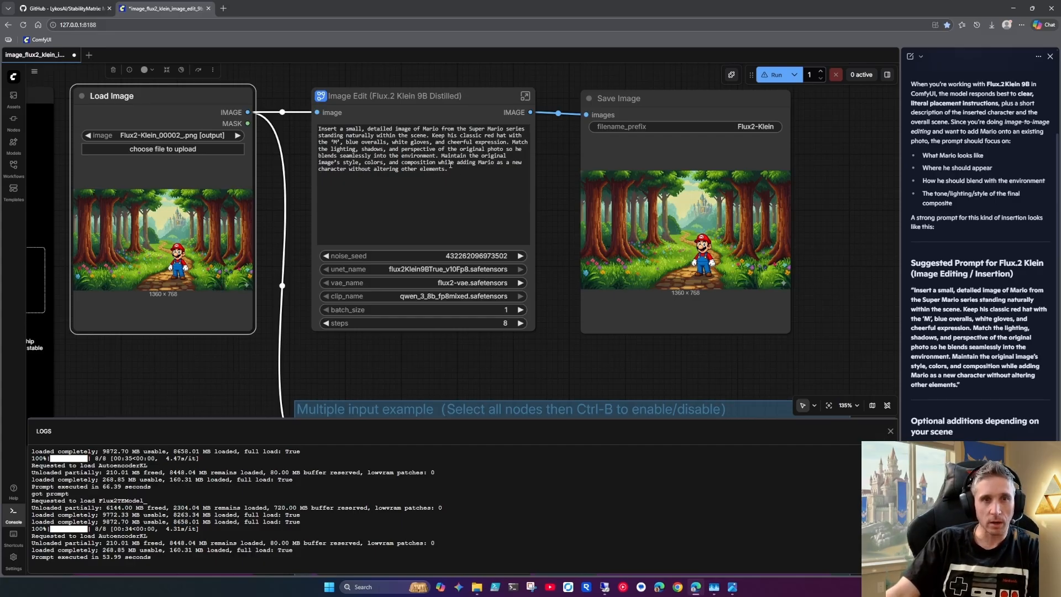
Replace the Image Edit prompt with "Remove the gray colored star icon in the bottom right of the image."
{"action": "left_click_drag", "start_coordinate": [449, 169], "coordinate": [313, 127]}
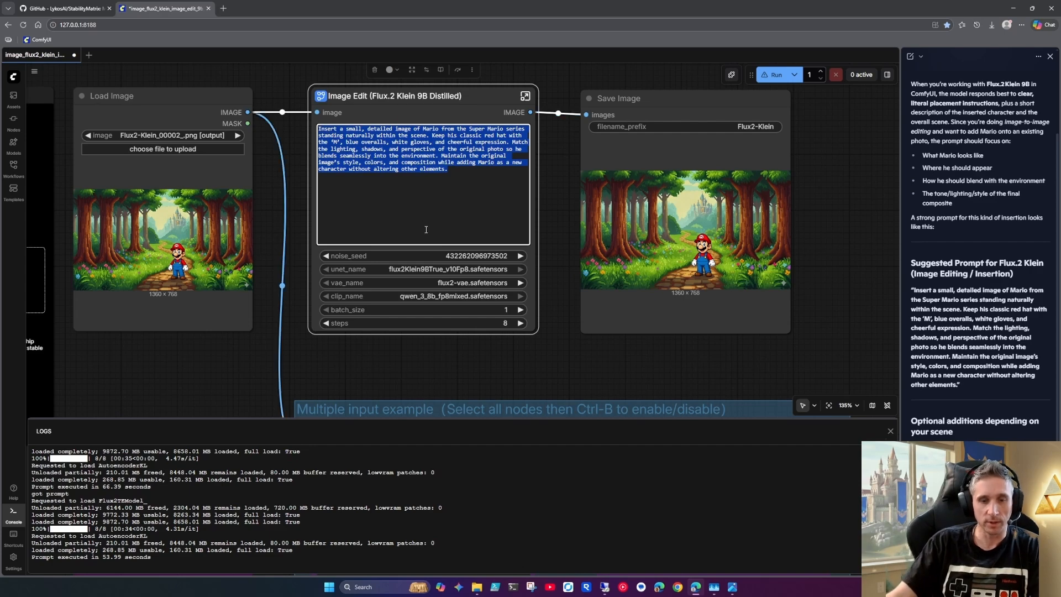
{"action": "type", "text": "Remove the "}
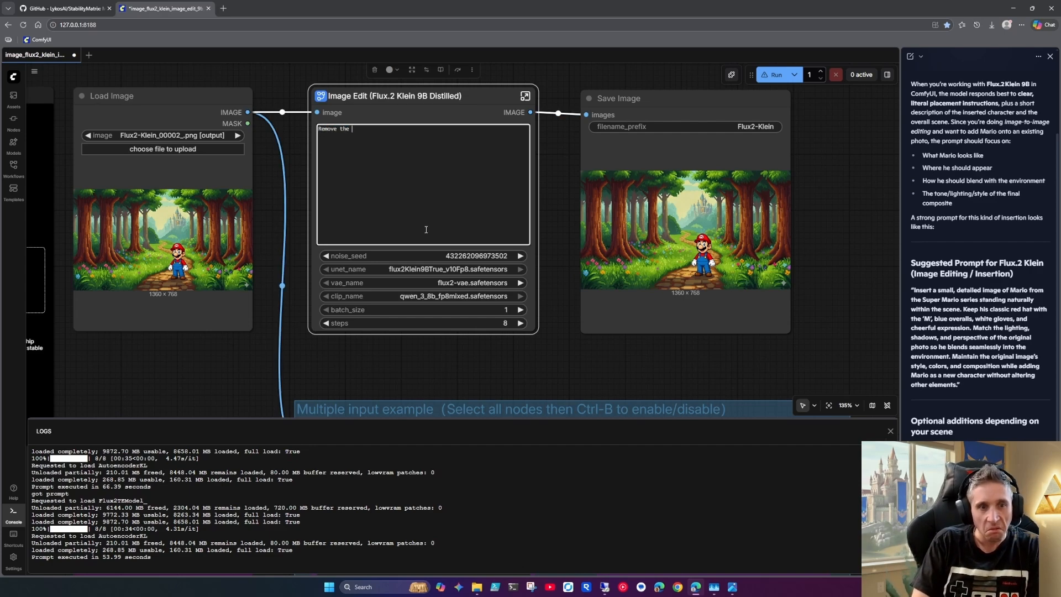
{"action": "type", "text": "gray colored "}
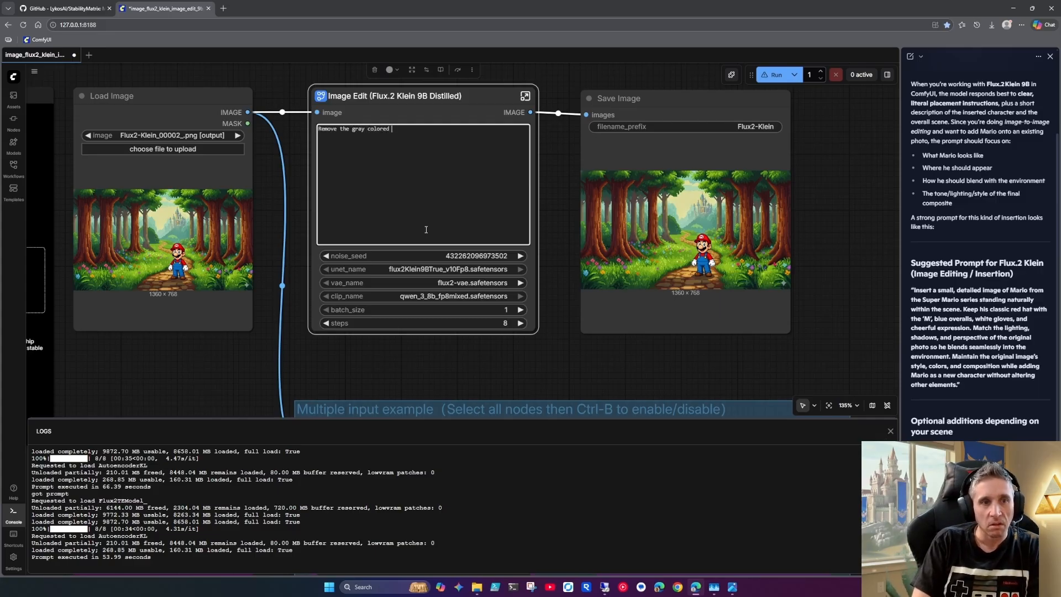
{"action": "type", "text": "star ic"}
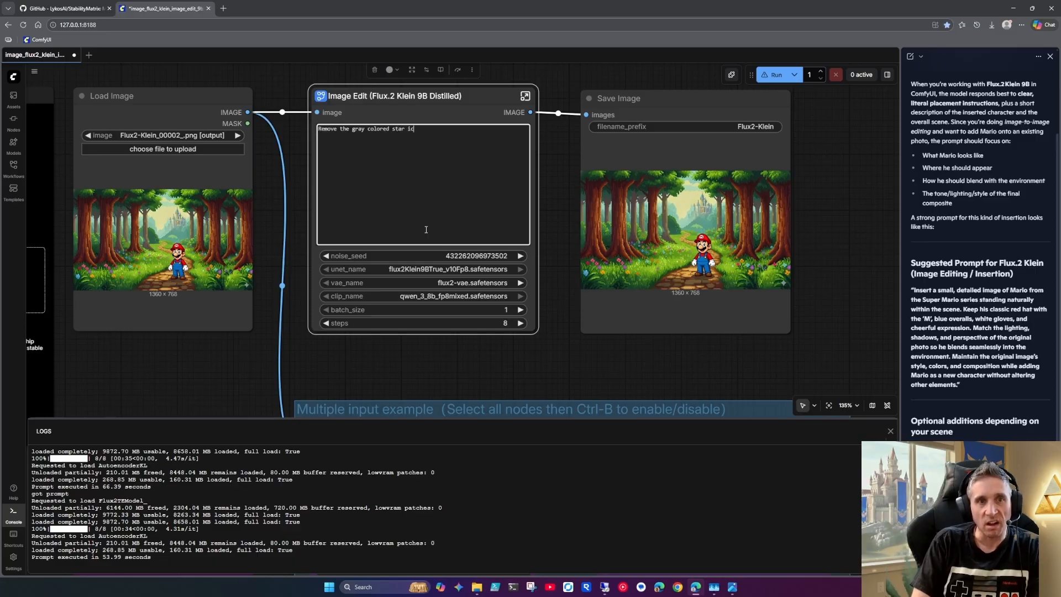
{"action": "type", "text": "on in the bottom right of hte ima"}
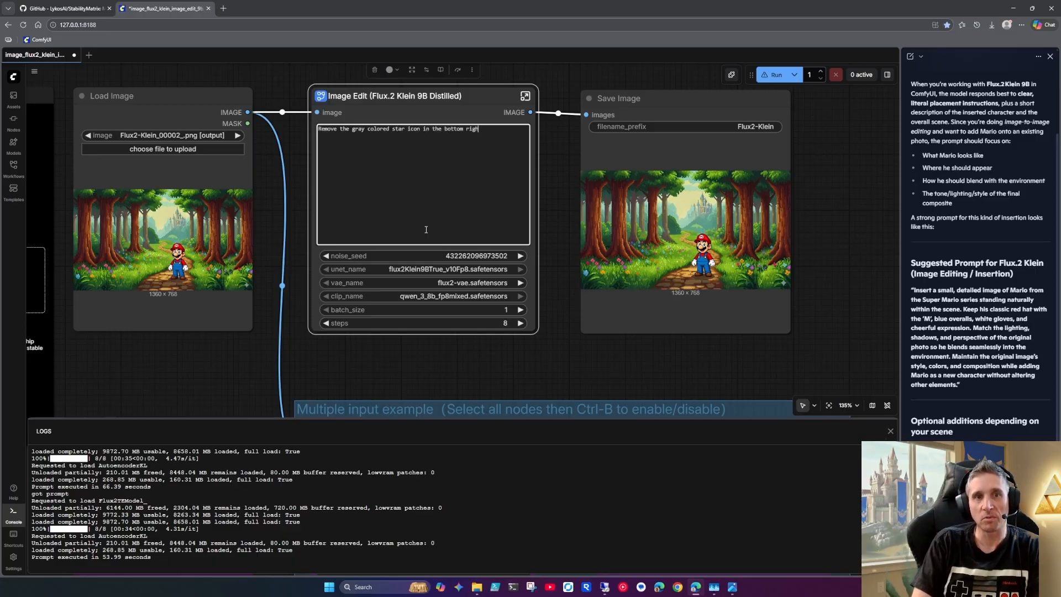
{"action": "key", "text": "BackSpace"}
{"action": "key", "text": "BackSpace"}
{"action": "key", "text": "BackSpace"}
{"action": "key", "text": "BackSpace"}
{"action": "key", "text": "BackSpace"}
{"action": "key", "text": "BackSpace"}
{"action": "key", "text": "BackSpace"}
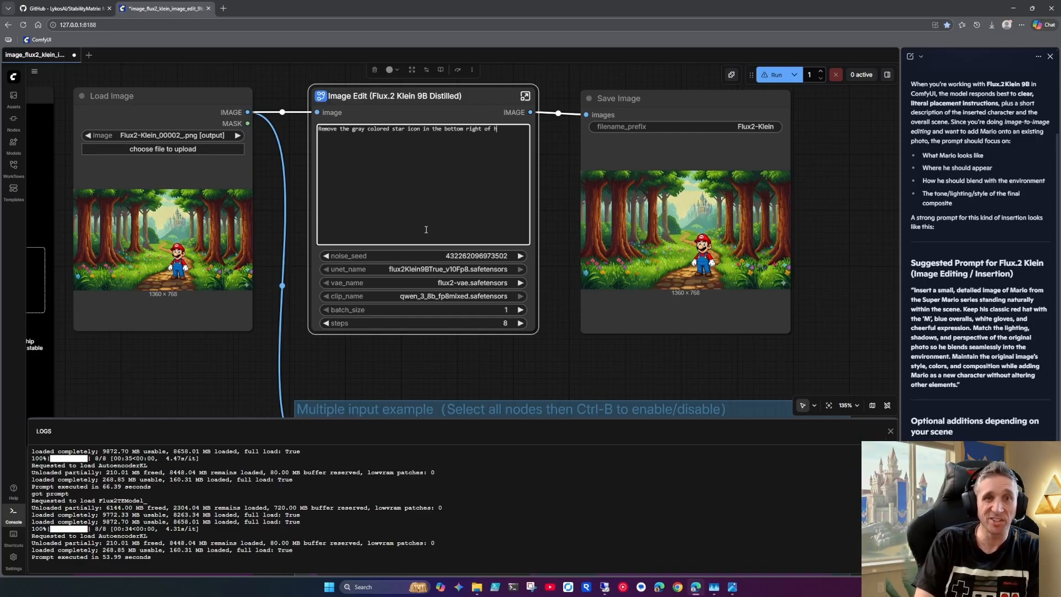
{"action": "type", "text": "the image."}
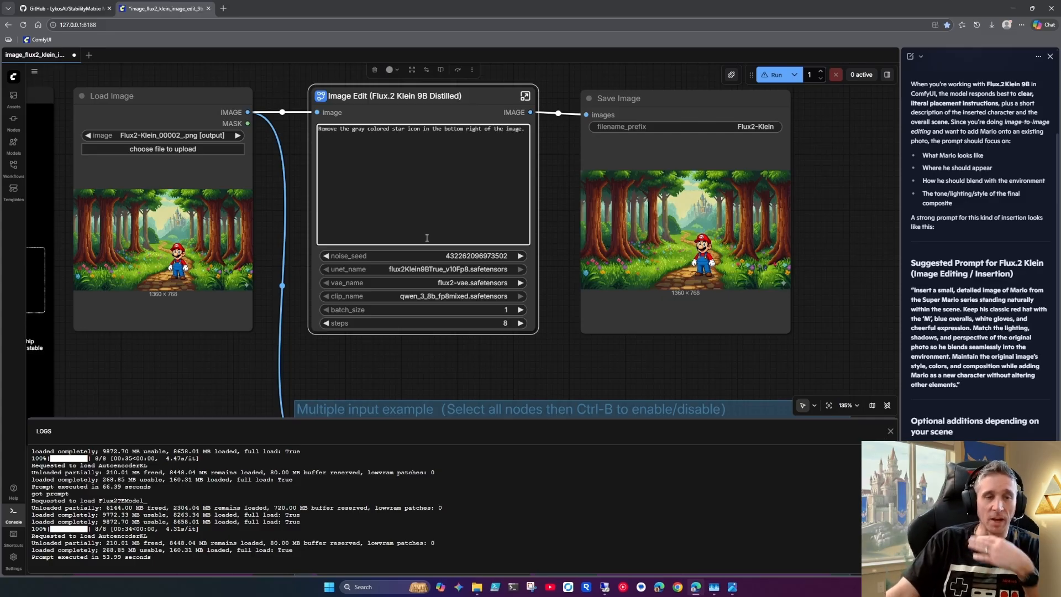
Set the Image Edit node's batch_size to 4 and run the workflow
{"action": "left_click", "coordinate": [521, 309]}
{"action": "left_click", "coordinate": [521, 309]}
{"action": "left_click", "coordinate": [520, 310]}
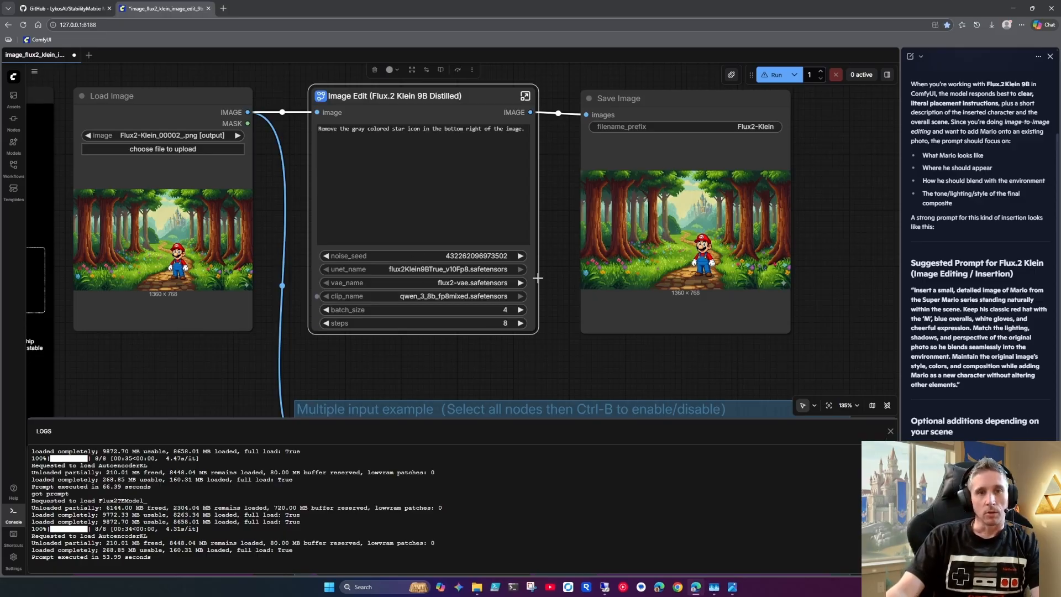
{"action": "left_click", "coordinate": [769, 75]}
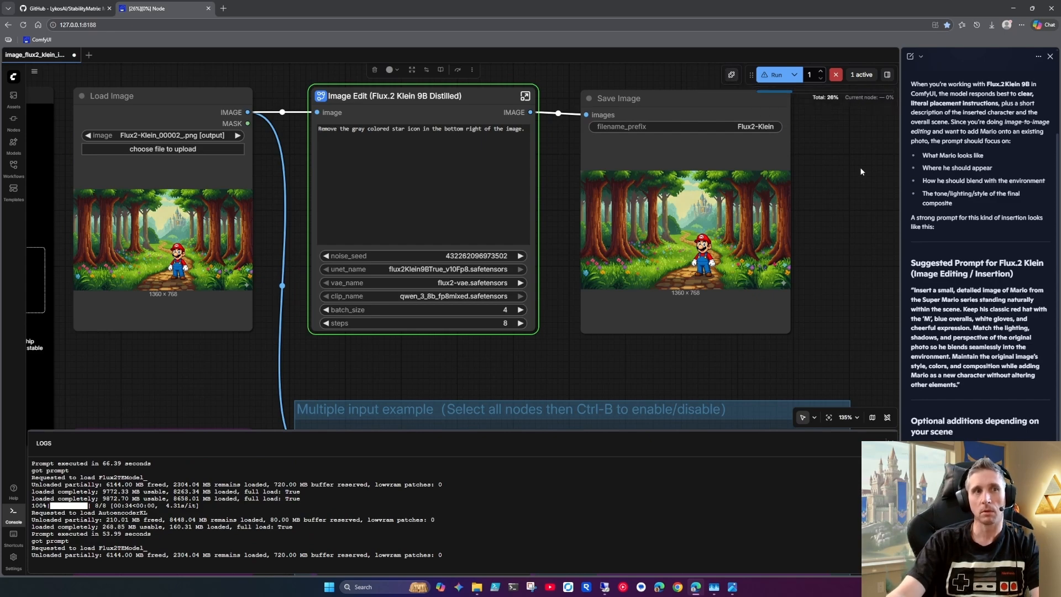
Look over the available node packs in the Nodes Manager and close it again
{"action": "left_click", "coordinate": [728, 75]}
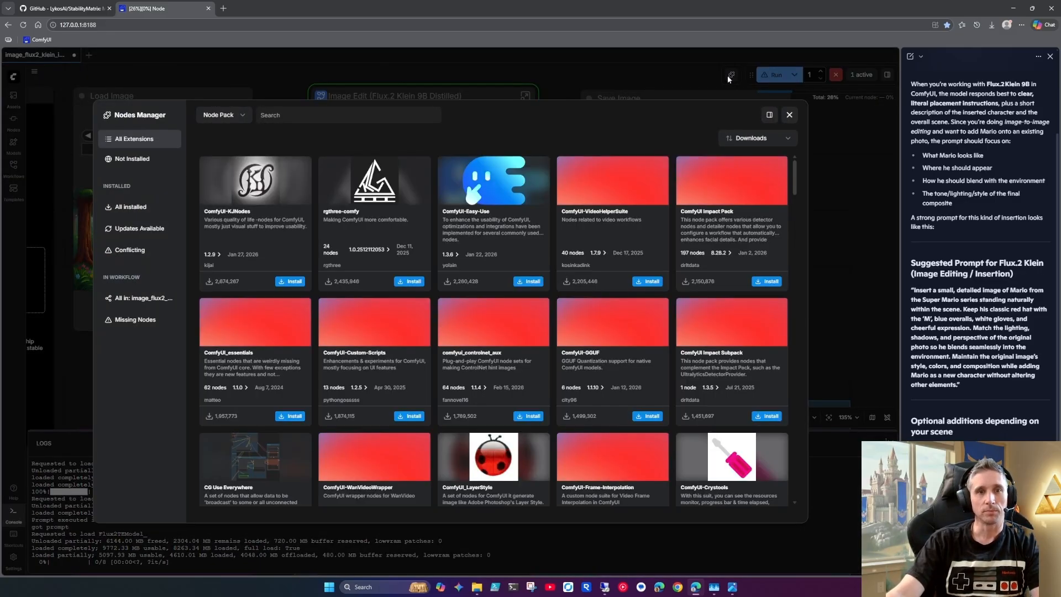
{"action": "left_click", "coordinate": [789, 115]}
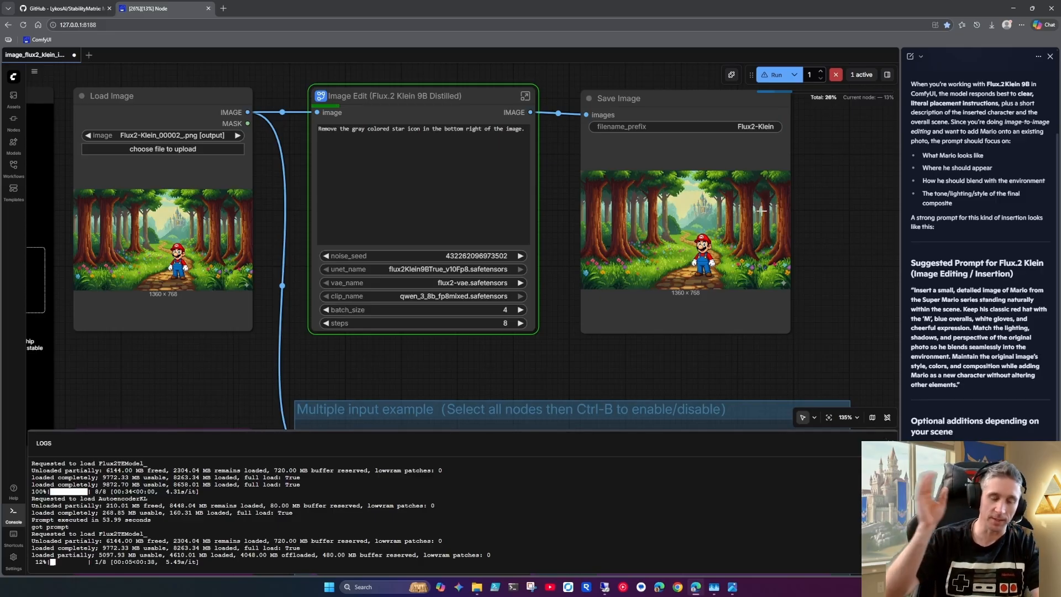
{"action": "left_click", "coordinate": [731, 76]}
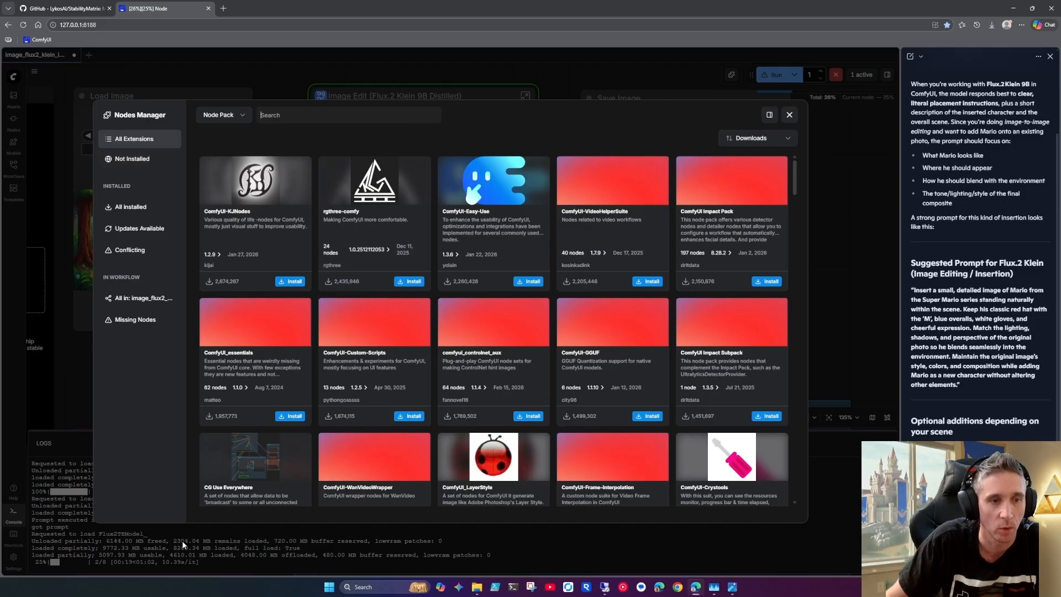
{"action": "left_click", "coordinate": [654, 71]}
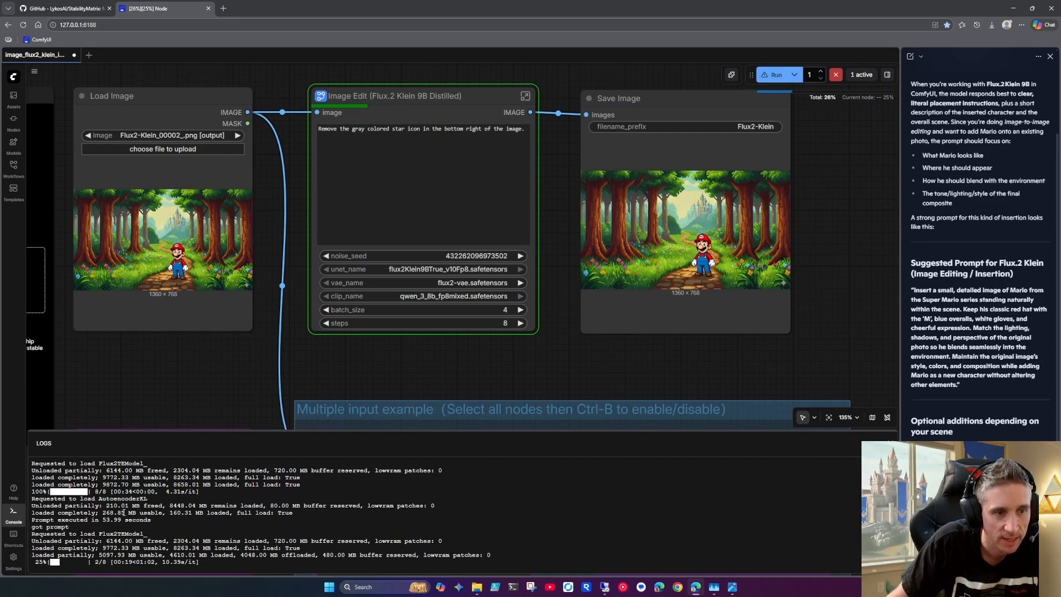
Compare the previous run's seconds-per-iteration figure in the logs with that of the current run
{"action": "left_click_drag", "start_coordinate": [166, 492], "coordinate": [201, 493]}
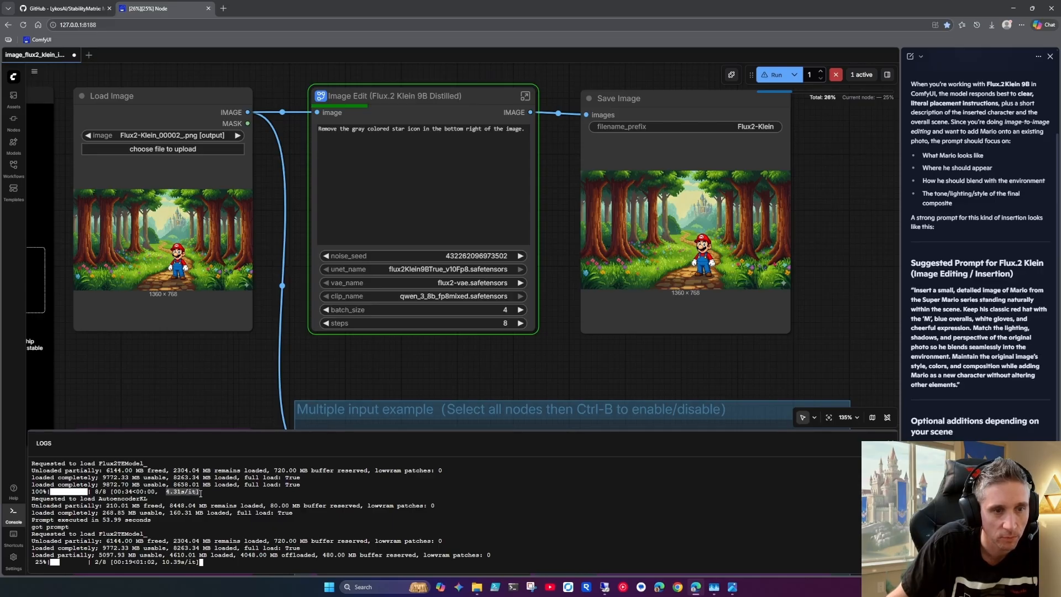
{"action": "left_click", "coordinate": [166, 562]}
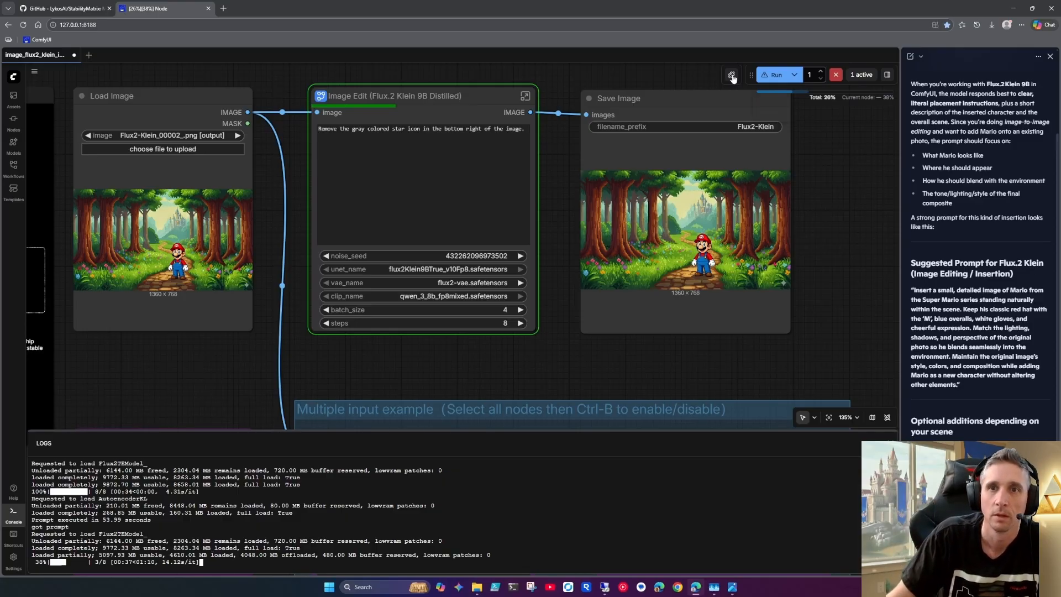
Search the node packs for "manager", try to install ComfyUI-Manager, and close the Nodes Manager
{"action": "left_click", "coordinate": [730, 74]}
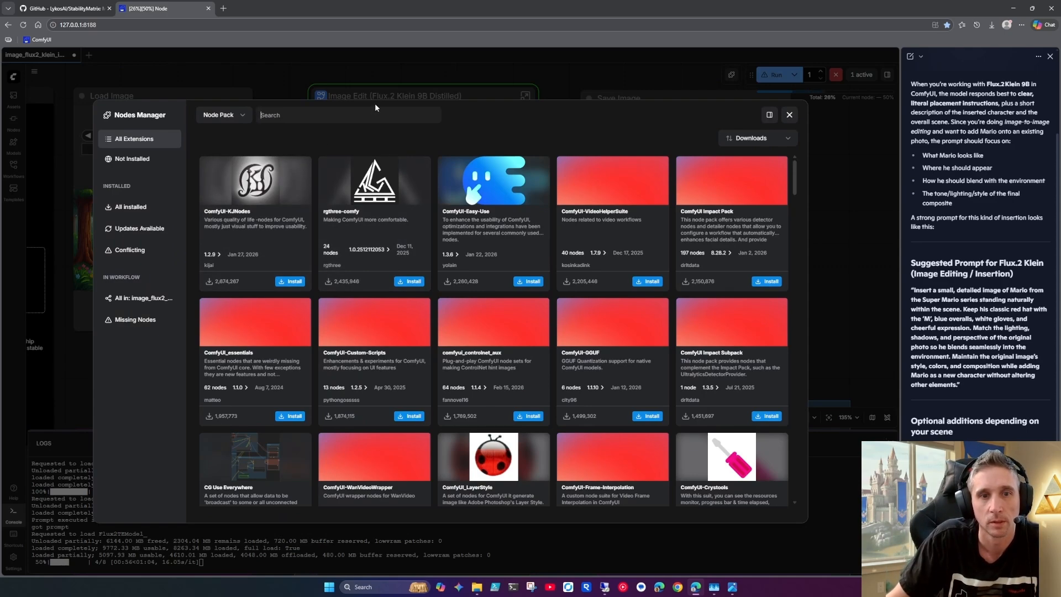
{"action": "type", "text": "manager"}
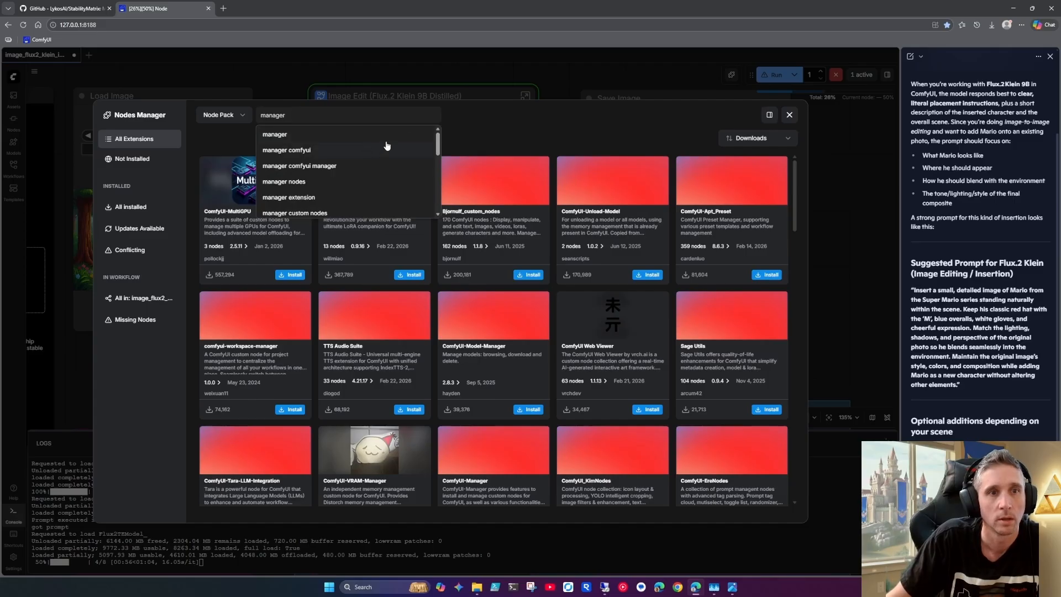
{"action": "left_click", "coordinate": [467, 116]}
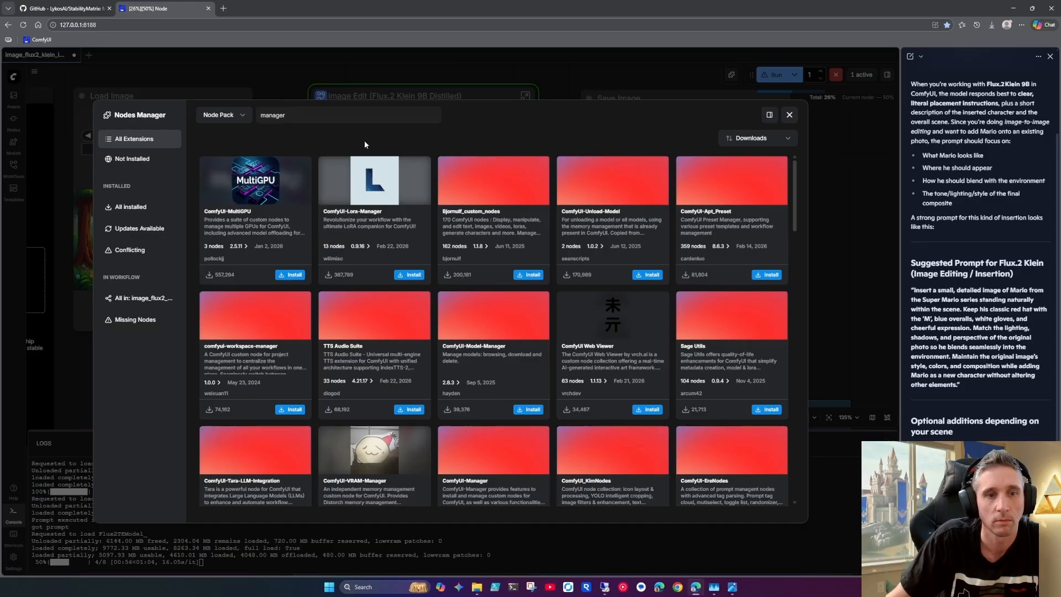
{"action": "left_click", "coordinate": [470, 458]}
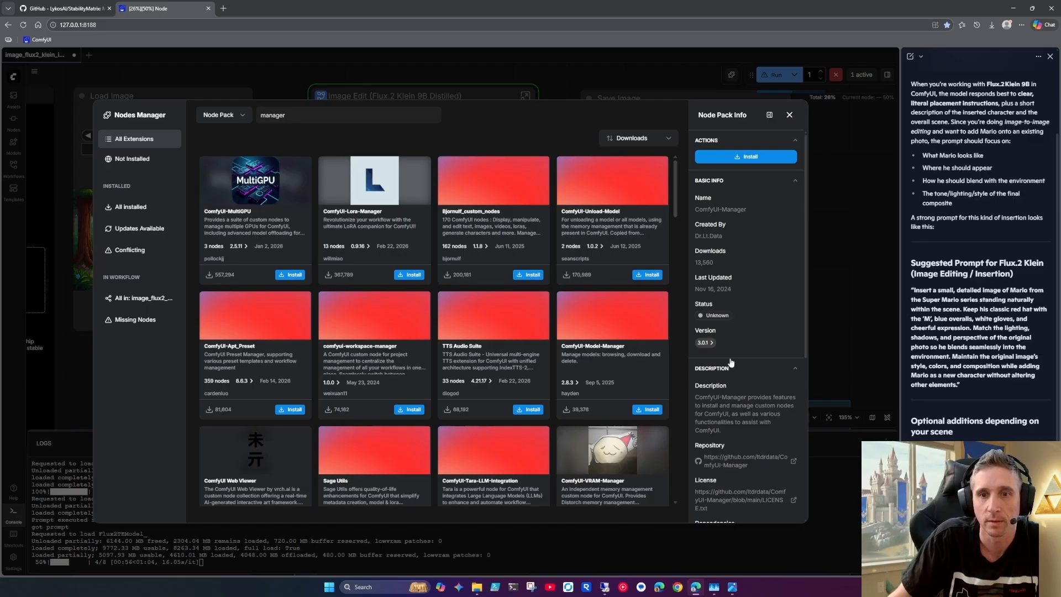
{"action": "left_click", "coordinate": [742, 157]}
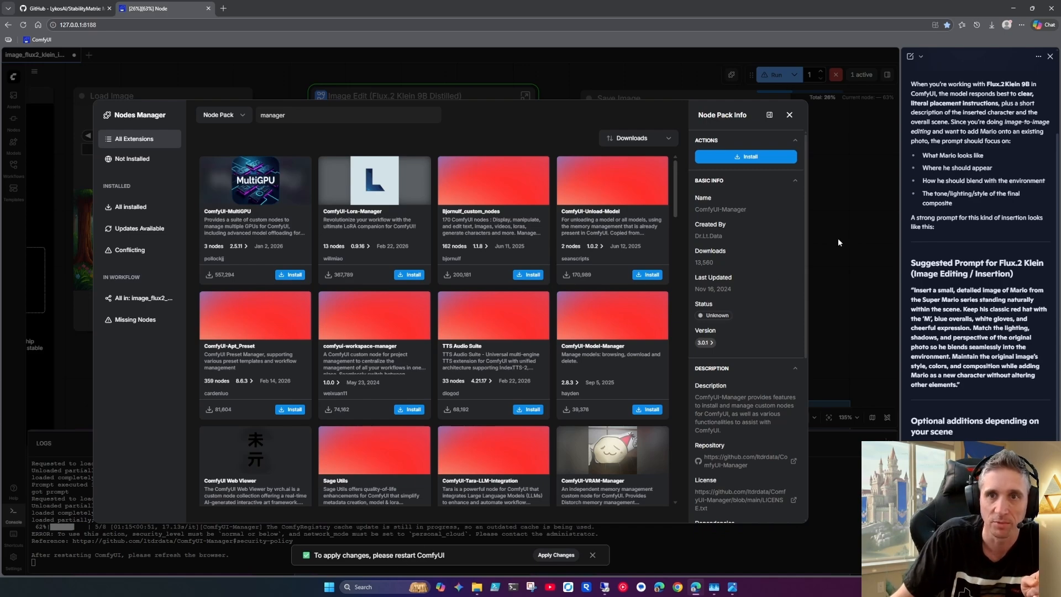
{"action": "left_click", "coordinate": [789, 115]}
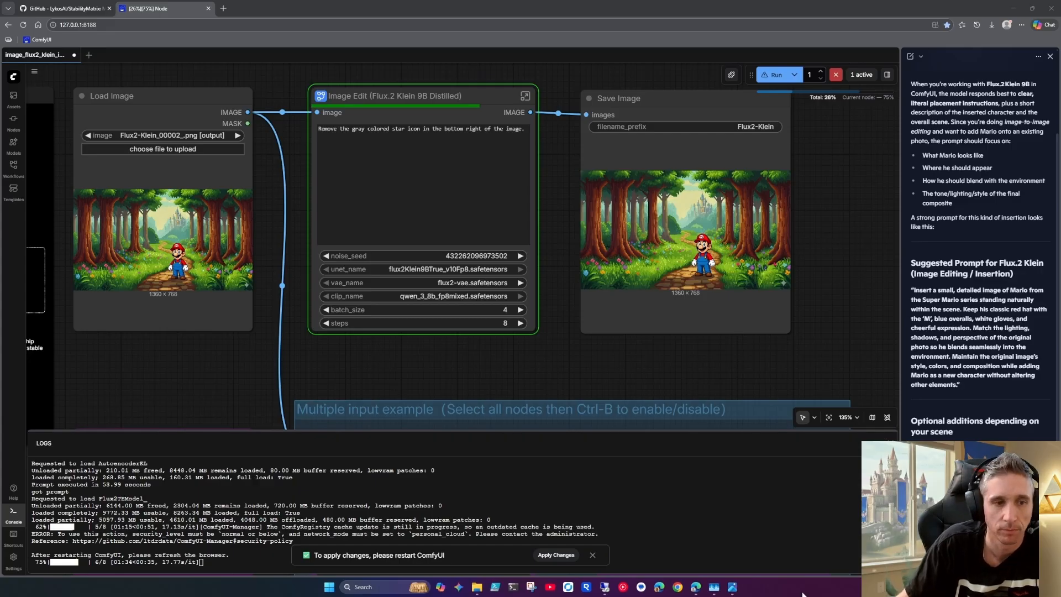
Move the Markdown Note farther away from the Load Image node
{"action": "left_click_drag", "start_coordinate": [188, 374], "coordinate": [512, 371]}
{"action": "left_click_drag", "start_coordinate": [431, 362], "coordinate": [407, 388]}
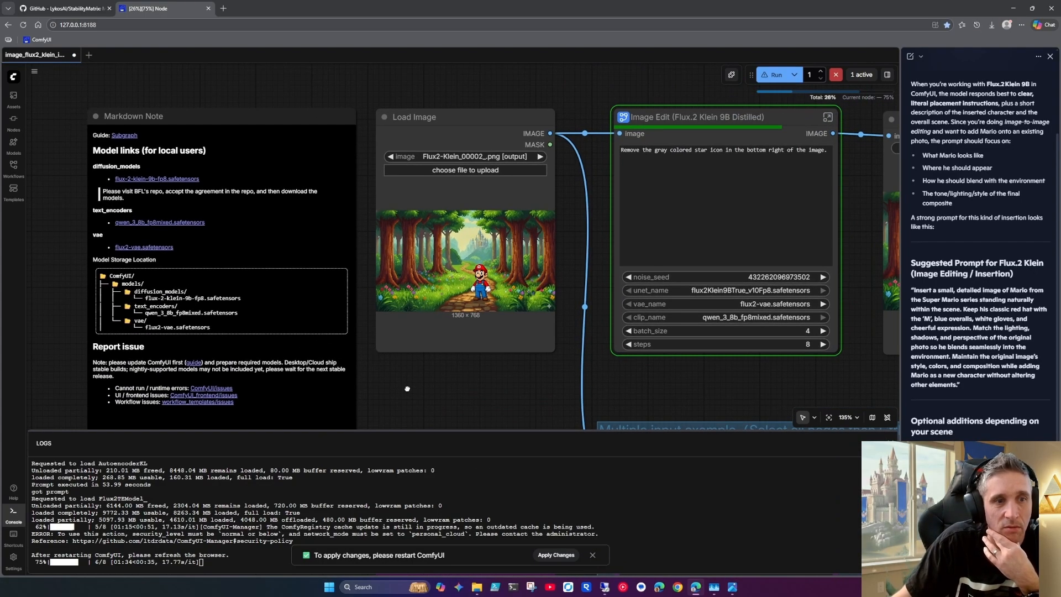
{"action": "left_click_drag", "start_coordinate": [269, 117], "coordinate": [211, 94]}
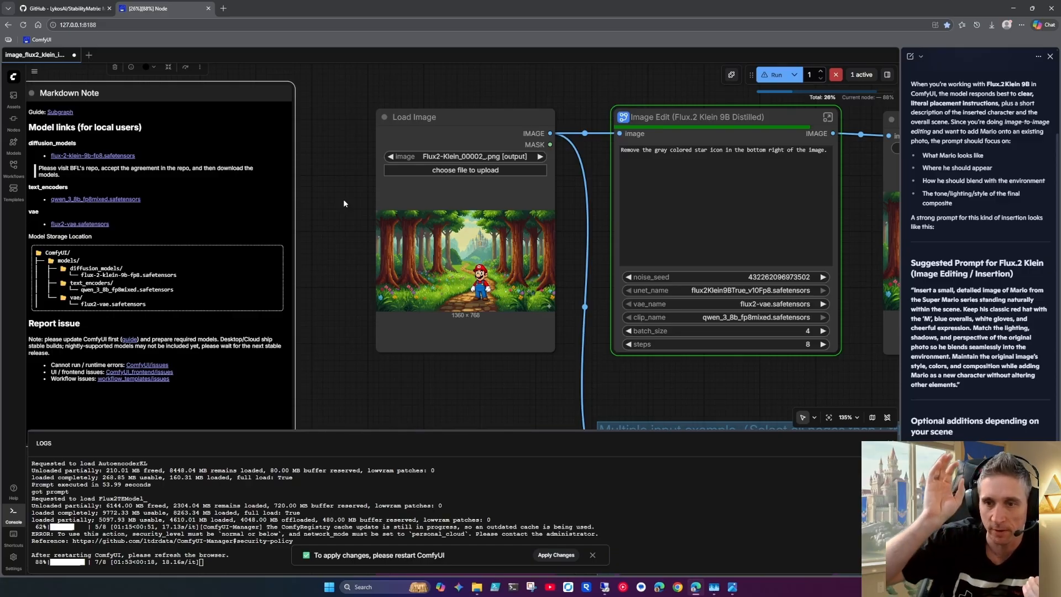
{"action": "left_click_drag", "start_coordinate": [335, 241], "coordinate": [426, 236]}
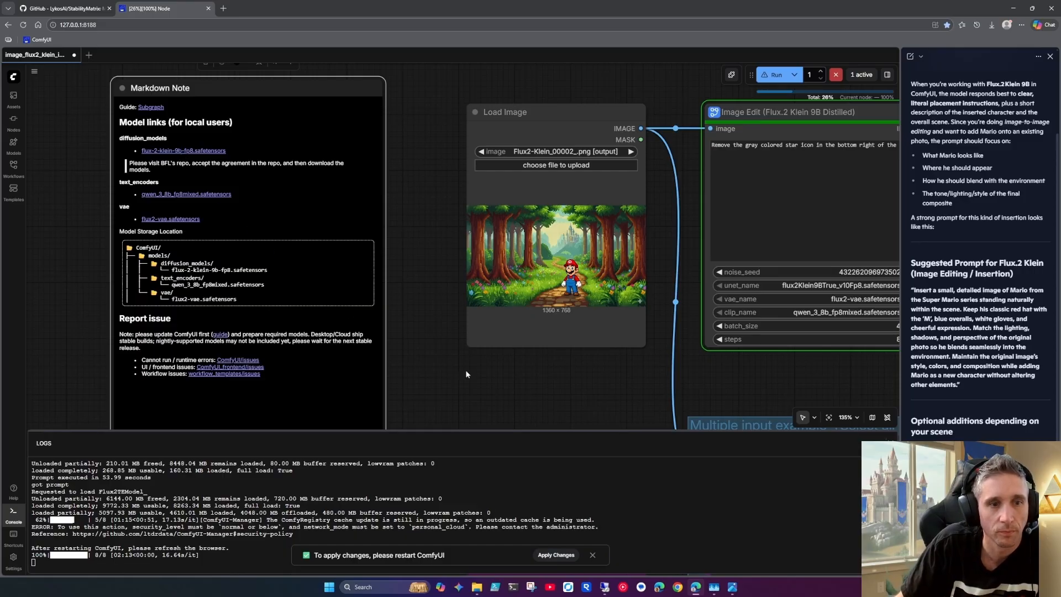
{"action": "left_click_drag", "start_coordinate": [525, 388], "coordinate": [421, 378]}
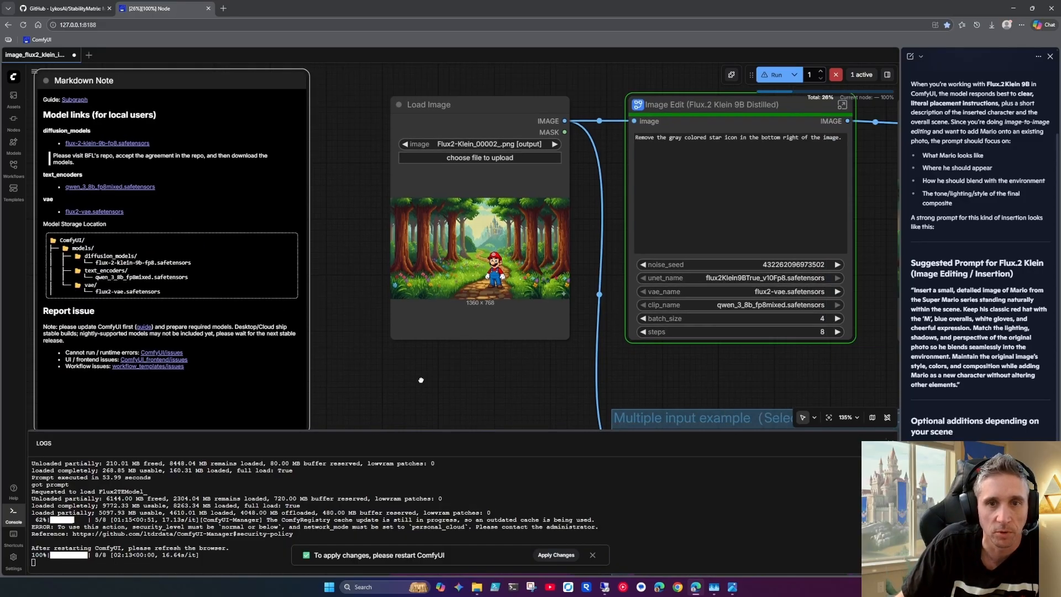
{"action": "mouse_move", "coordinate": [602, 379]}
{"action": "left_mouse_down"}
{"action": "mouse_move", "coordinate": [505, 359]}
{"action": "mouse_move", "coordinate": [359, 364]}
{"action": "left_mouse_up"}
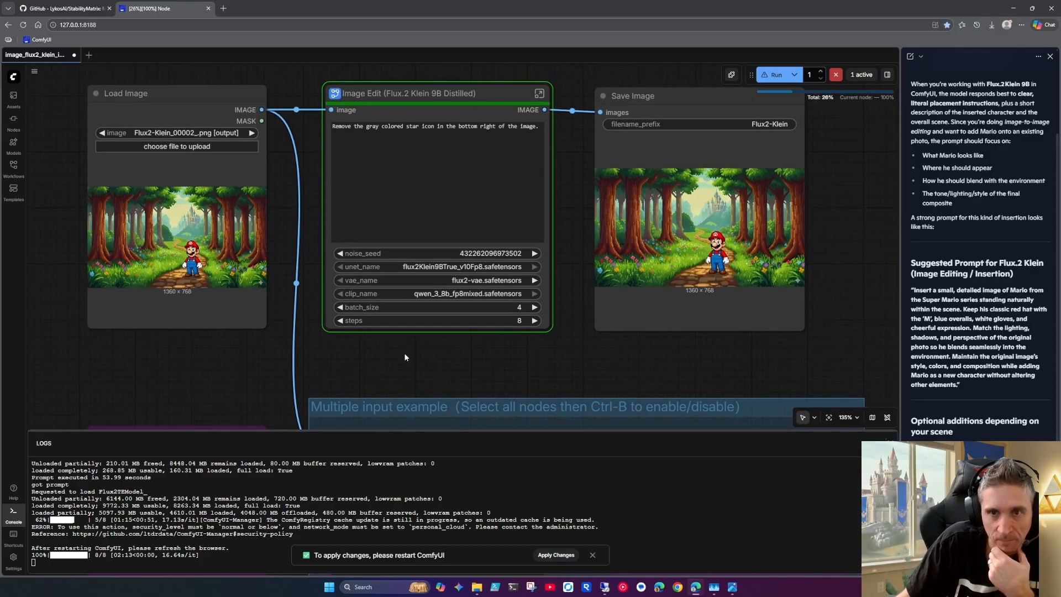
{"action": "left_click_drag", "start_coordinate": [582, 355], "coordinate": [544, 358]}
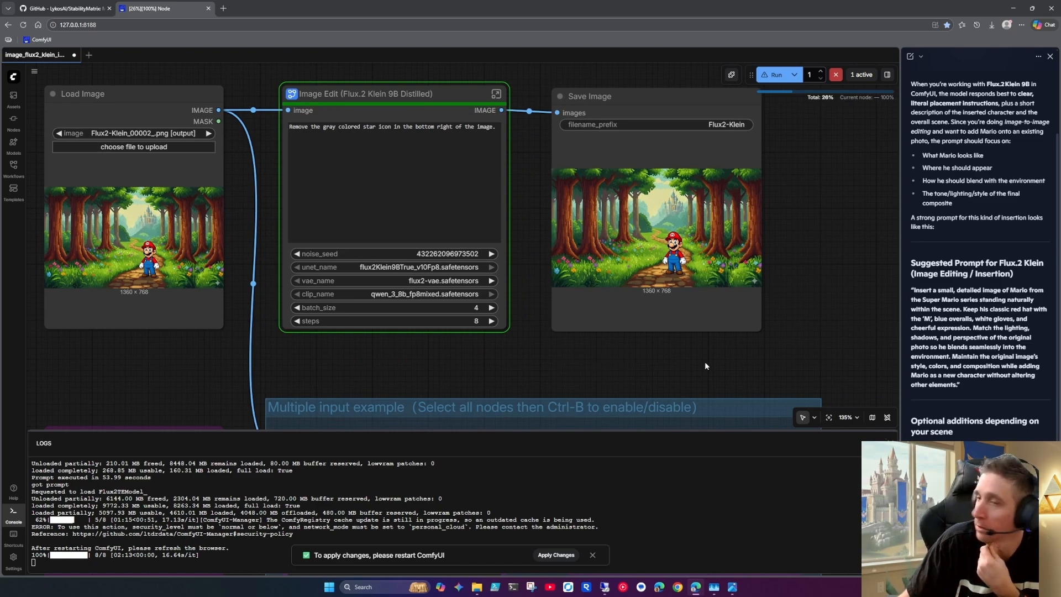
{"action": "left_click_drag", "start_coordinate": [704, 365], "coordinate": [643, 369]}
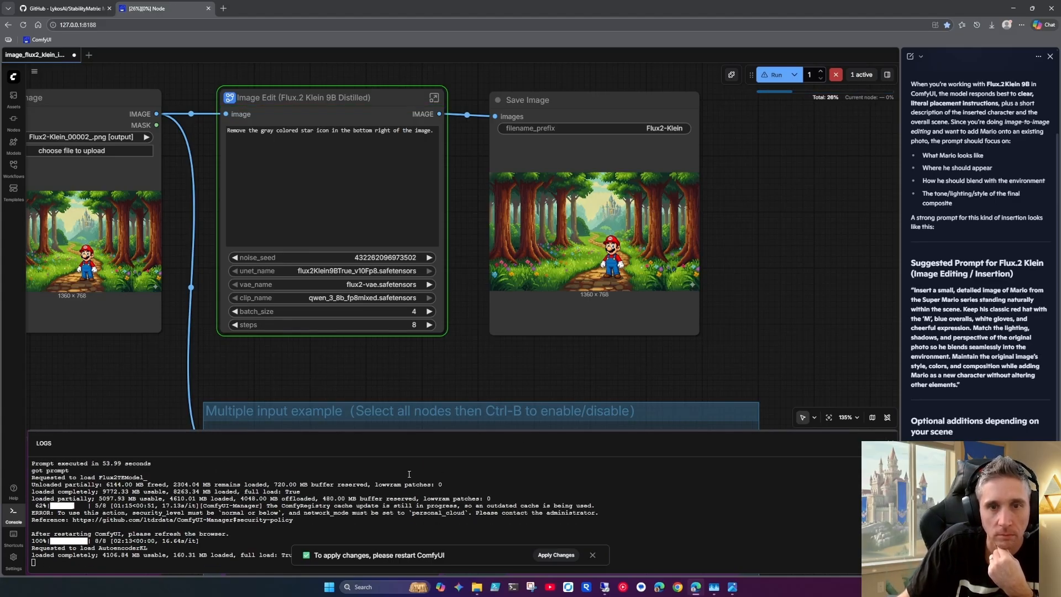
Shrink the logs area and enlarge the Save Image node so its four results are shown larger
{"action": "left_click_drag", "start_coordinate": [463, 431], "coordinate": [465, 464]}
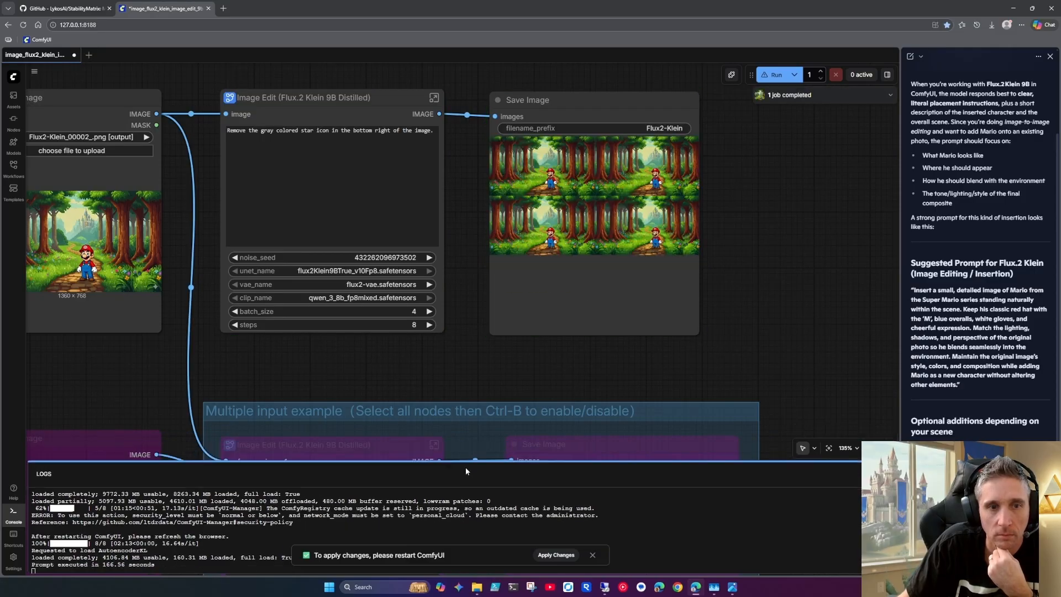
{"action": "left_click_drag", "start_coordinate": [698, 329], "coordinate": [829, 344]}
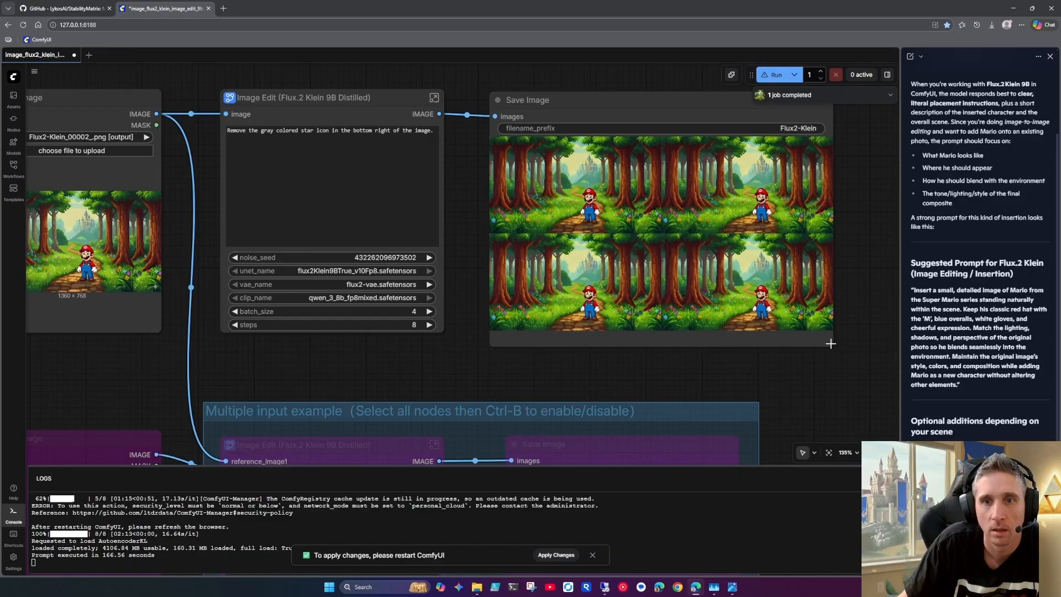
Show the first of the four results on its own in the Save Image node
{"action": "scroll", "coordinate": [702, 273], "scroll_direction": "up", "scroll_amount": 5}
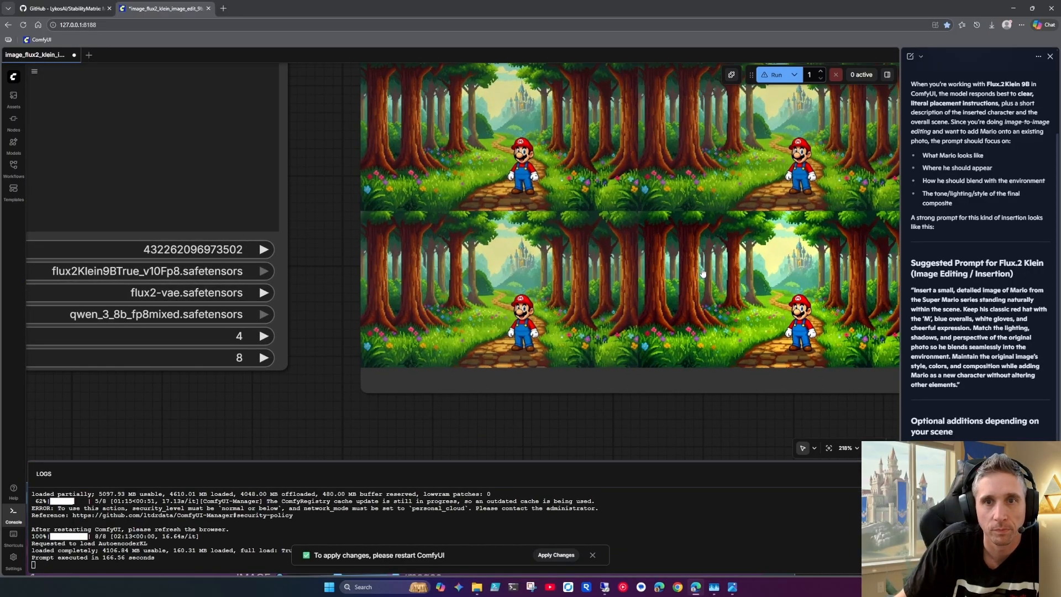
{"action": "left_click_drag", "start_coordinate": [702, 273], "coordinate": [632, 303]}
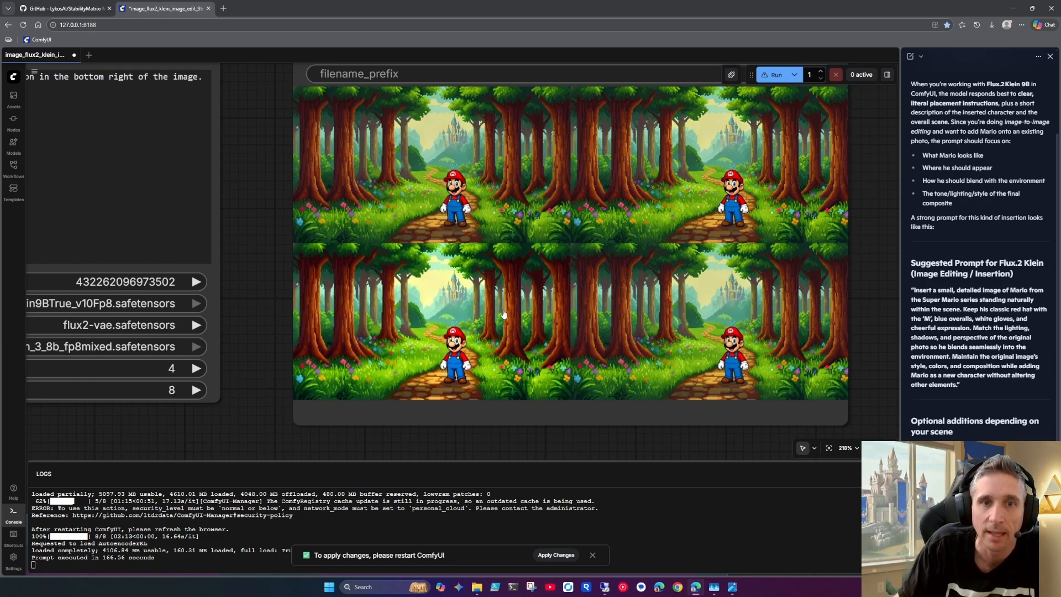
{"action": "left_click", "coordinate": [460, 194]}
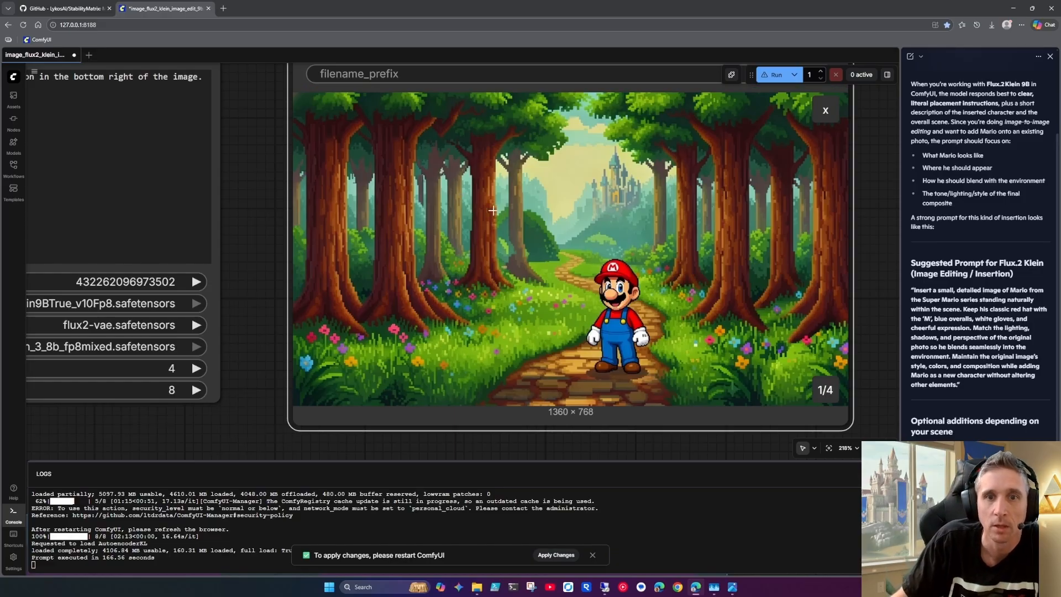
Copy the selected Save Image result through Clipspace into the Load Image node as the new input image
{"action": "scroll", "coordinate": [706, 317], "scroll_direction": "down", "scroll_amount": 4}
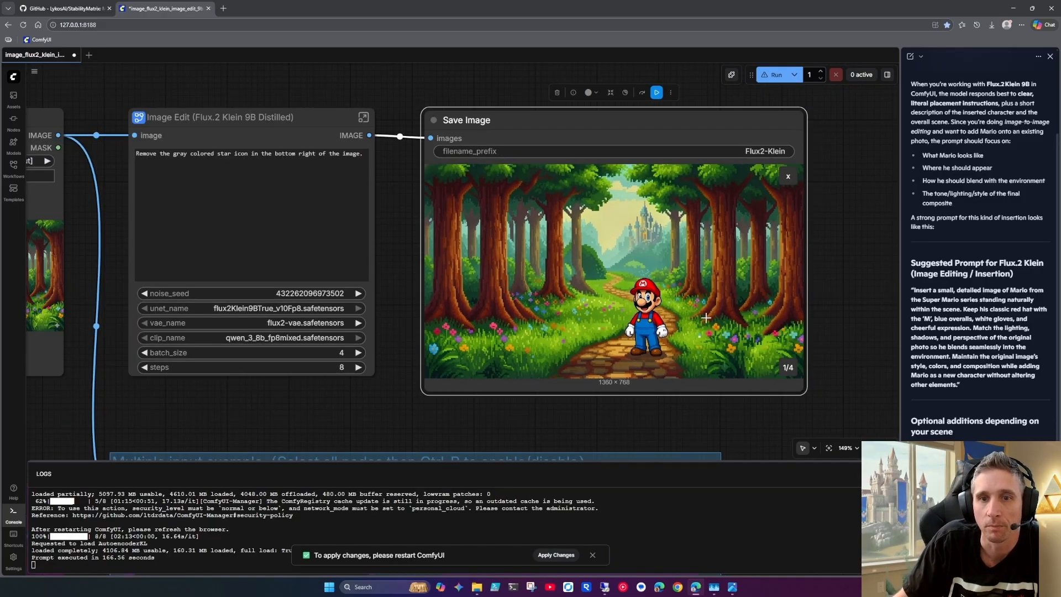
{"action": "right_click", "coordinate": [595, 255]}
{"action": "left_click", "coordinate": [632, 402]}
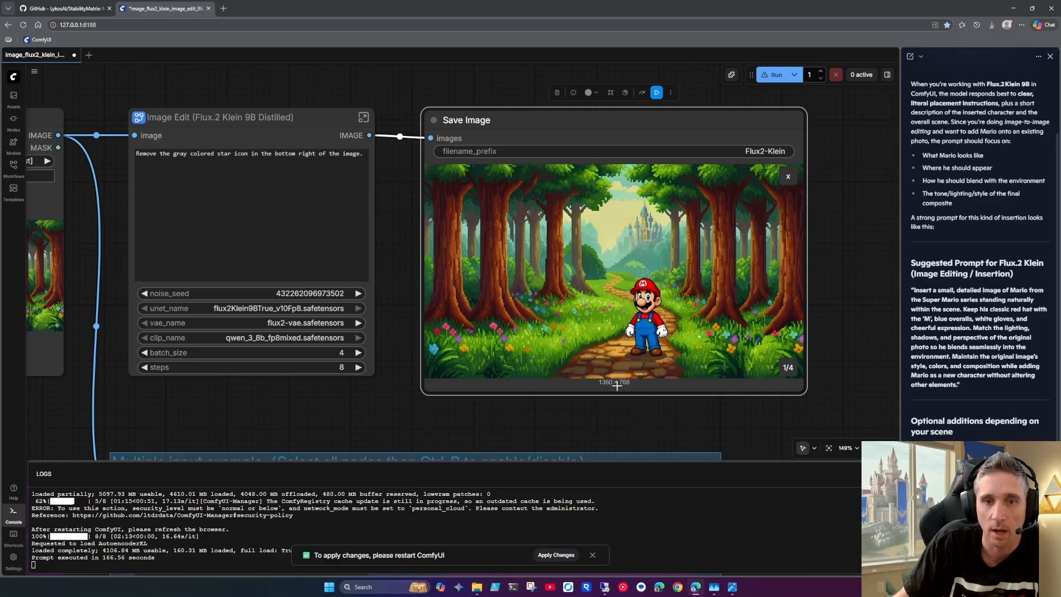
{"action": "left_click_drag", "start_coordinate": [366, 376], "coordinate": [565, 353]}
{"action": "right_click", "coordinate": [207, 263]}
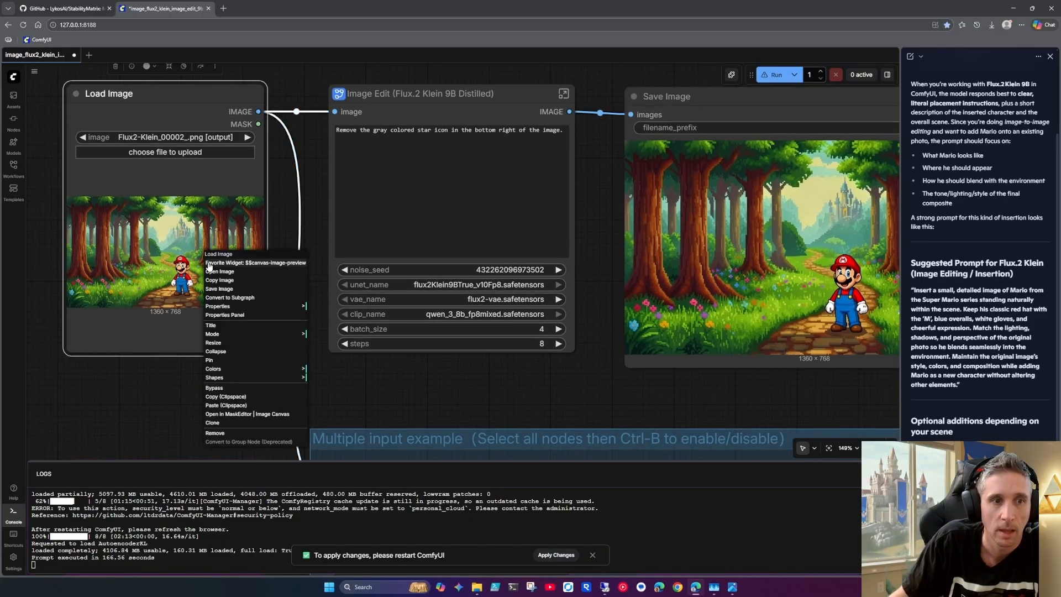
{"action": "left_click", "coordinate": [241, 405]}
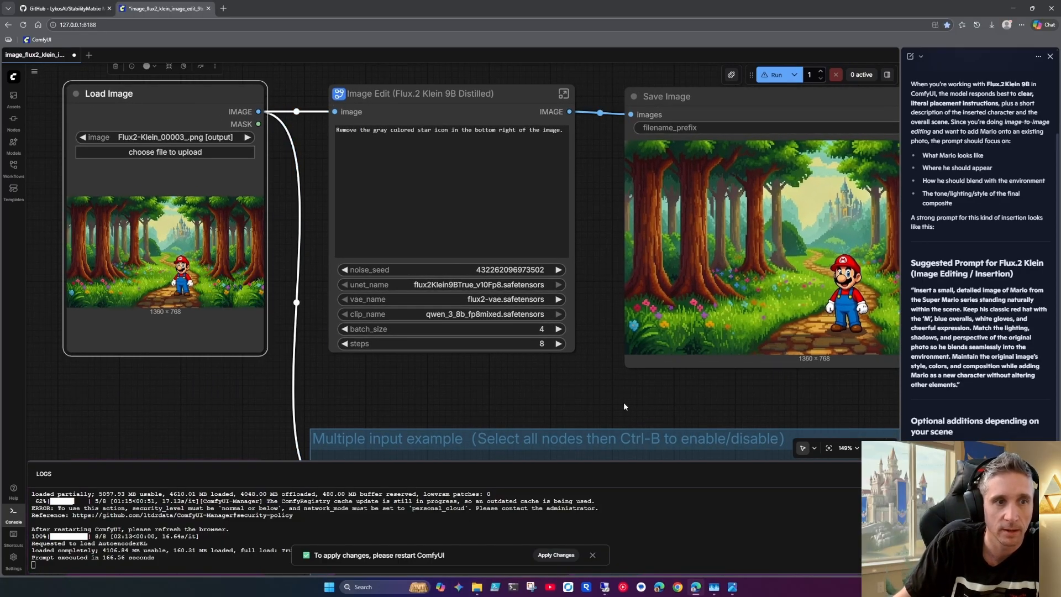
Replace the Image Edit prompt with "Have Princess Zelda from the Nintendo game Legend of Zelda walking next to Mario. She is taller than him."
{"action": "left_click_drag", "start_coordinate": [636, 396], "coordinate": [622, 374]}
{"action": "left_click", "coordinate": [560, 132]}
{"action": "left_click_drag", "start_coordinate": [561, 127], "coordinate": [337, 139]}
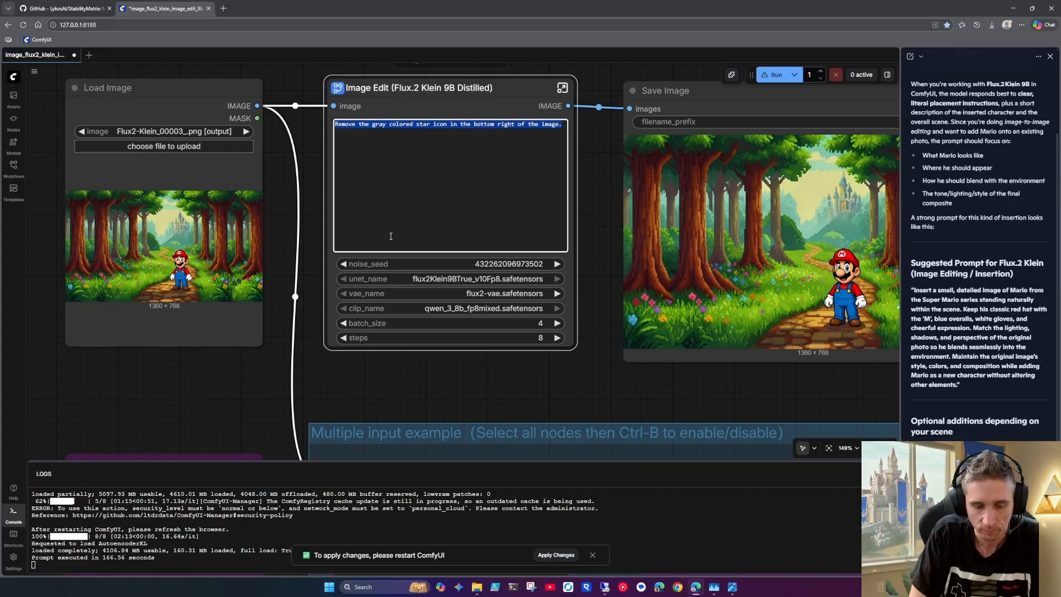
{"action": "type", "text": "Have Princess Zelda"}
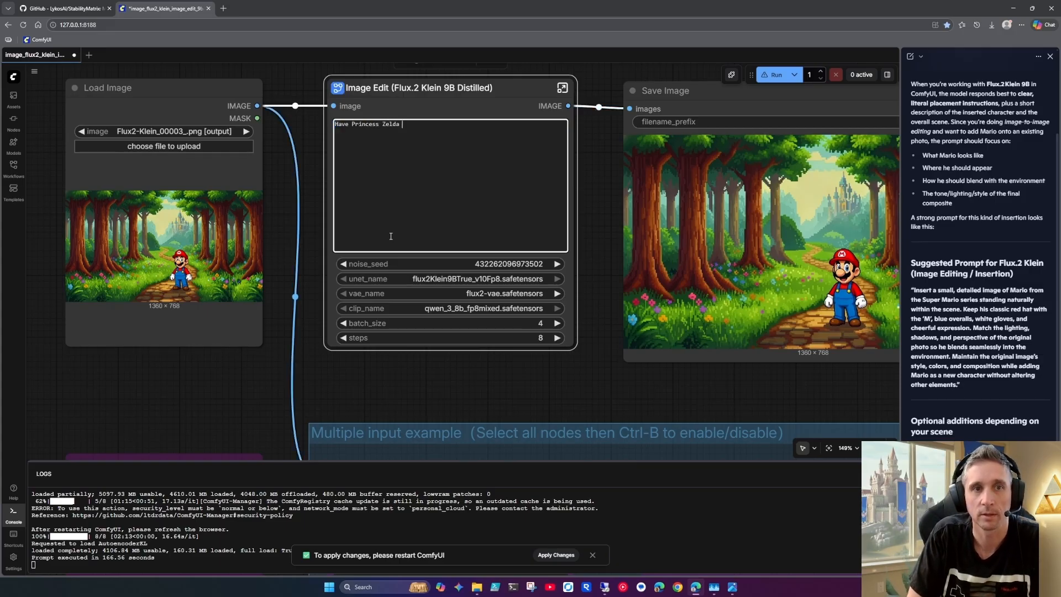
{"action": "type", "text": " from the Nintendo game Legen"}
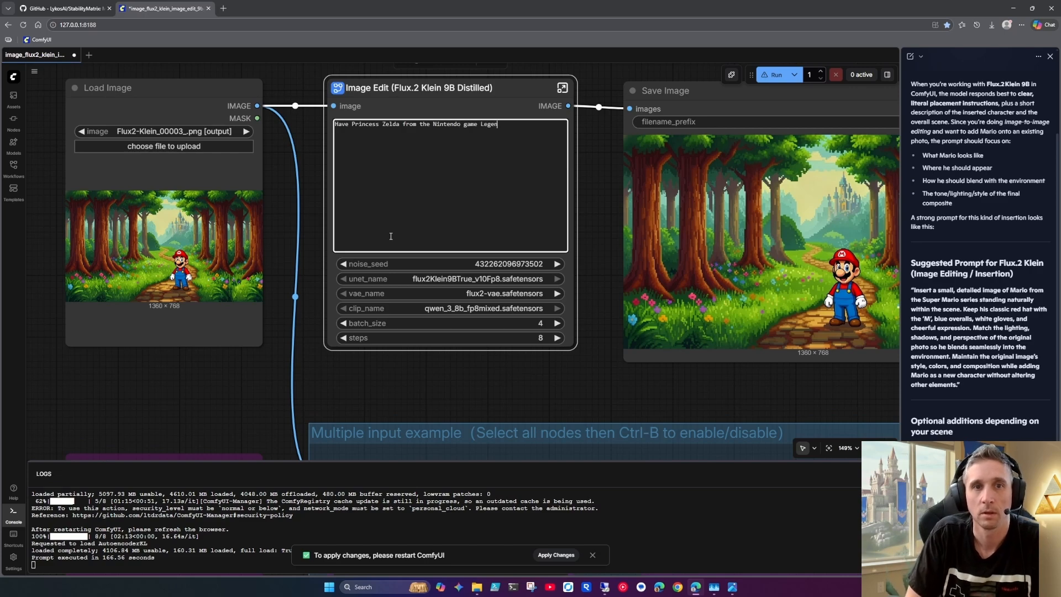
{"action": "type", "text": "d of Zelda "}
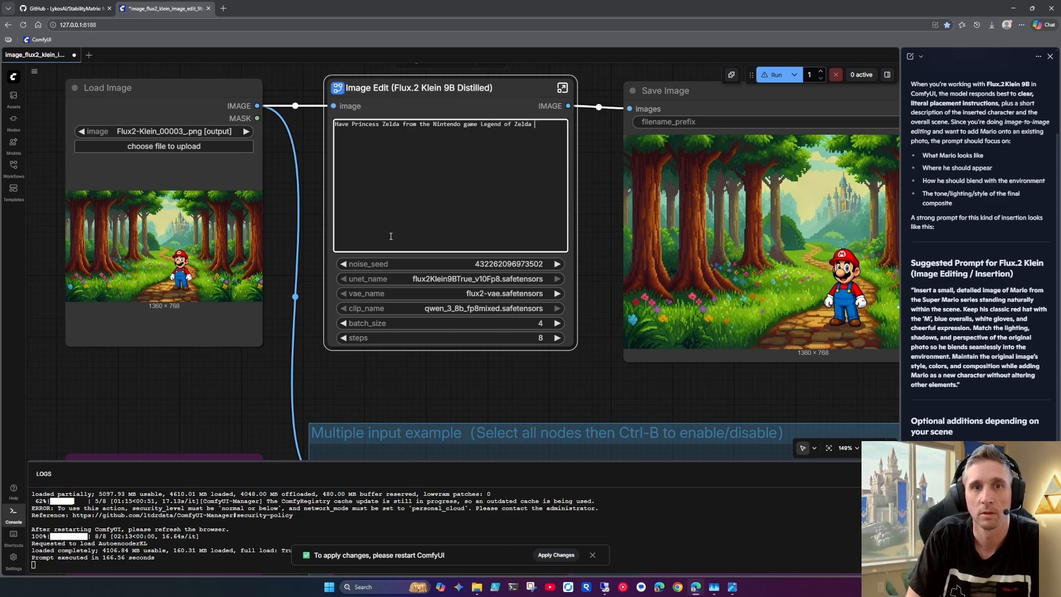
{"action": "type", "text": "walking next to M"}
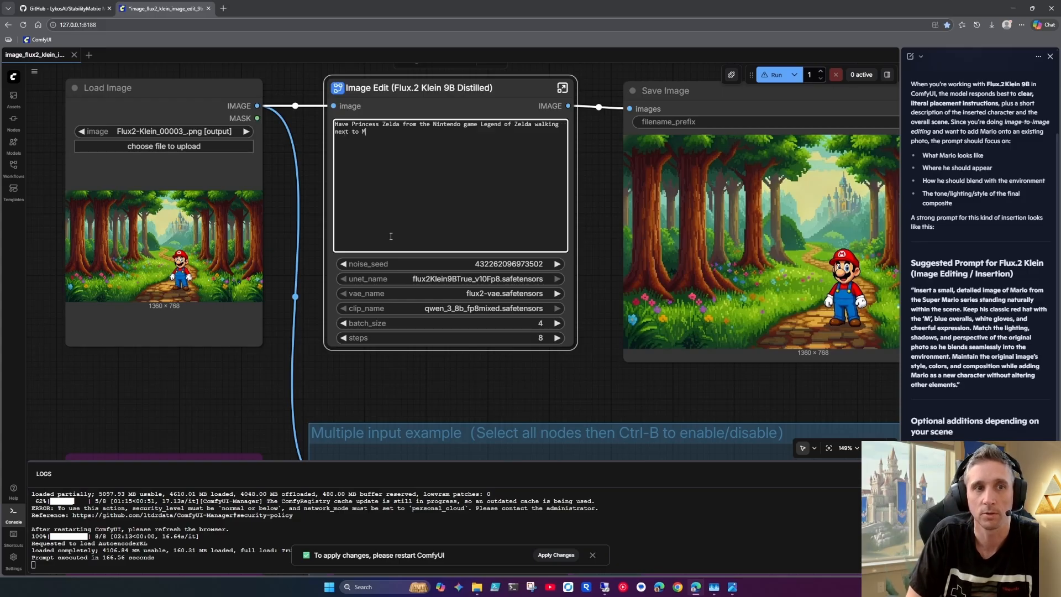
{"action": "type", "text": "ario. She is"}
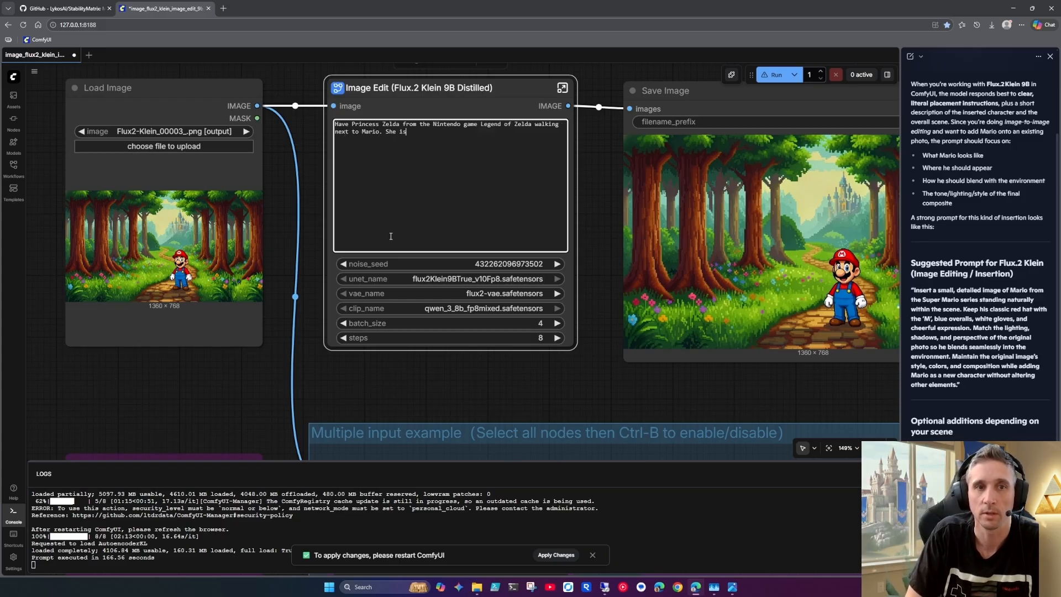
{"action": "type", "text": " taller than him."}
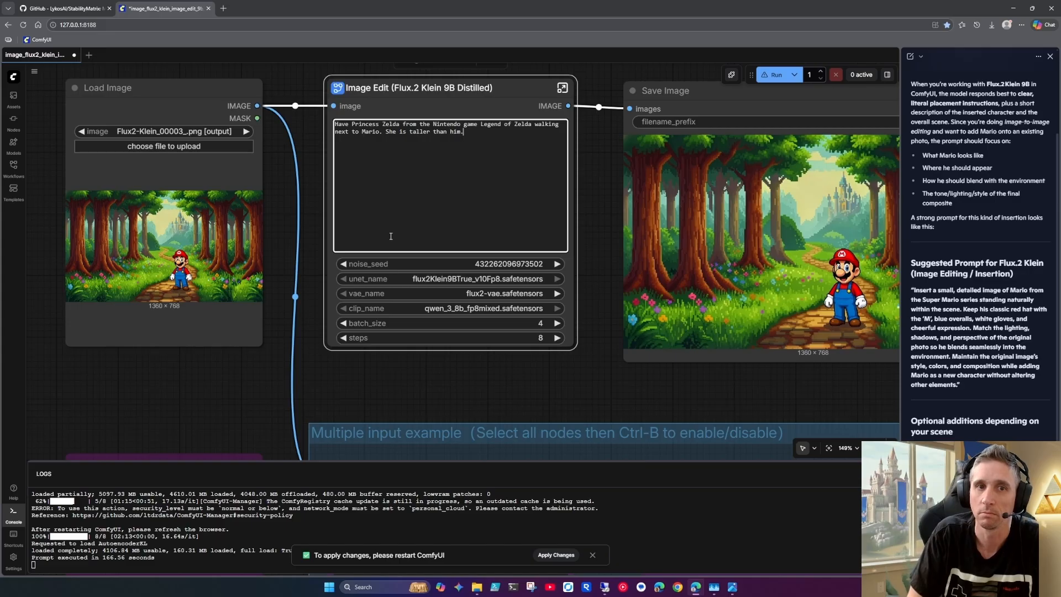
Run the workflow with the Princess Zelda prompt on the Mario forest image
{"action": "left_click_drag", "start_coordinate": [421, 124], "coordinate": [531, 125]}
{"action": "left_click", "coordinate": [433, 125]}
{"action": "left_click", "coordinate": [528, 130]}
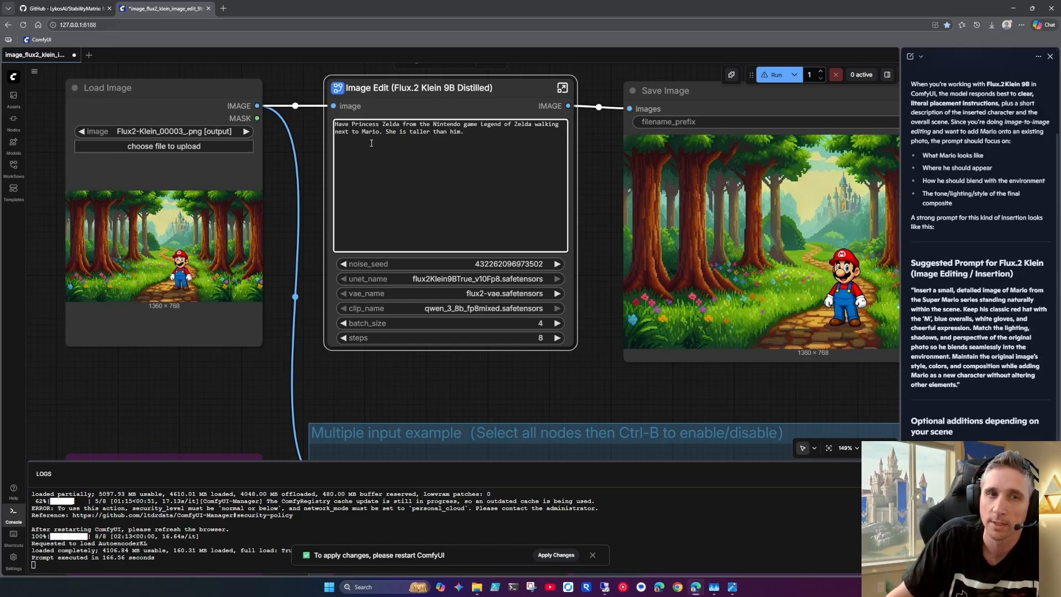
{"action": "left_click", "coordinate": [401, 122]}
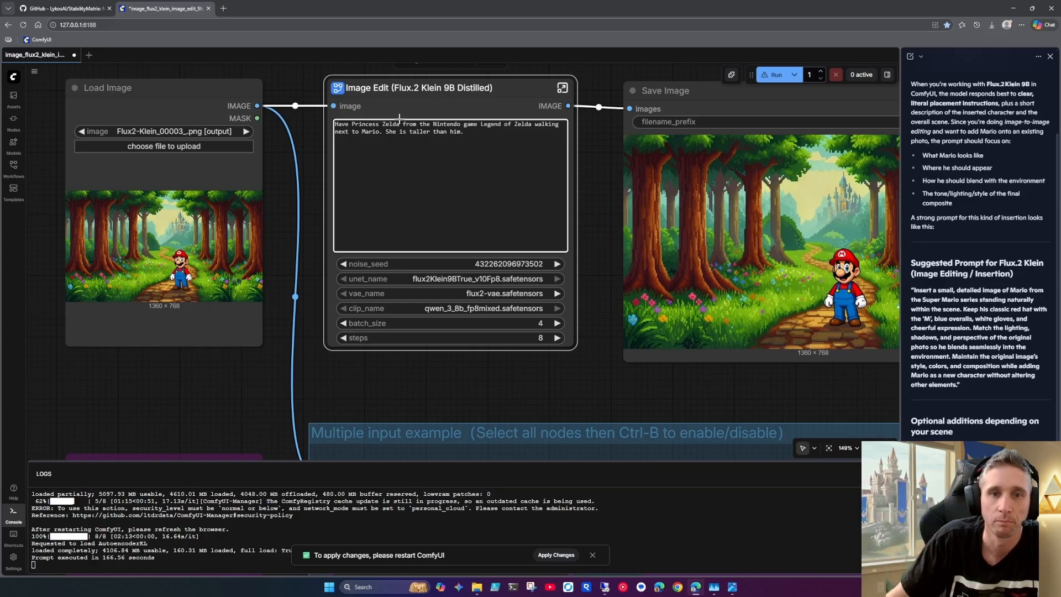
{"action": "left_click_drag", "start_coordinate": [541, 368], "coordinate": [372, 374]}
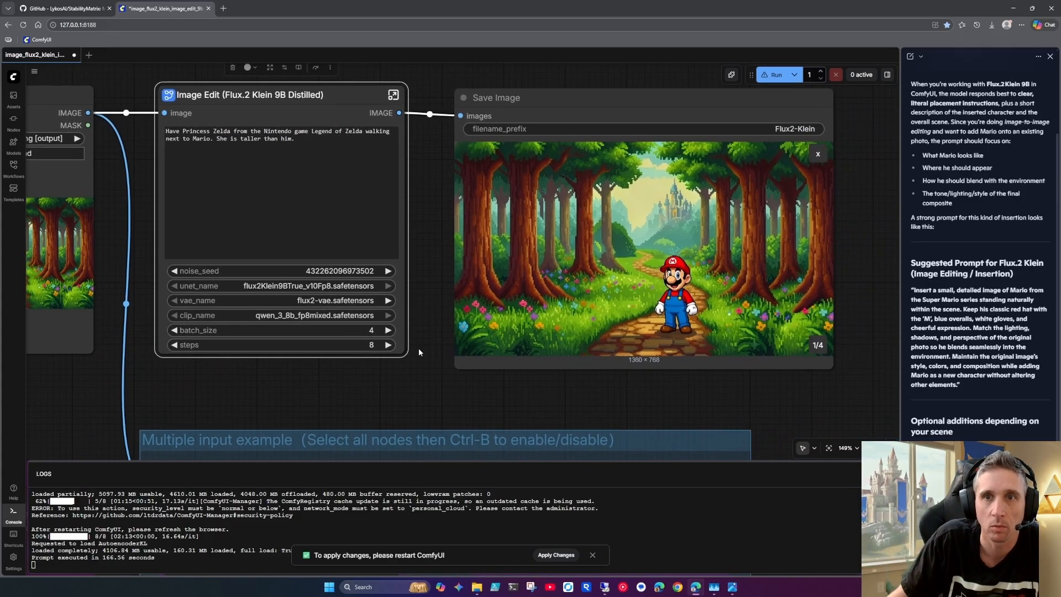
{"action": "left_click", "coordinate": [773, 75]}
{"action": "mouse_move", "coordinate": [372, 382]}
{"action": "left_mouse_down"}
{"action": "mouse_move", "coordinate": [476, 367]}
{"action": "mouse_move", "coordinate": [497, 378]}
{"action": "mouse_move", "coordinate": [606, 318]}
{"action": "mouse_move", "coordinate": [528, 375]}
{"action": "mouse_move", "coordinate": [576, 378]}
{"action": "mouse_move", "coordinate": [499, 392]}
{"action": "mouse_move", "coordinate": [358, 393]}
{"action": "left_mouse_up"}
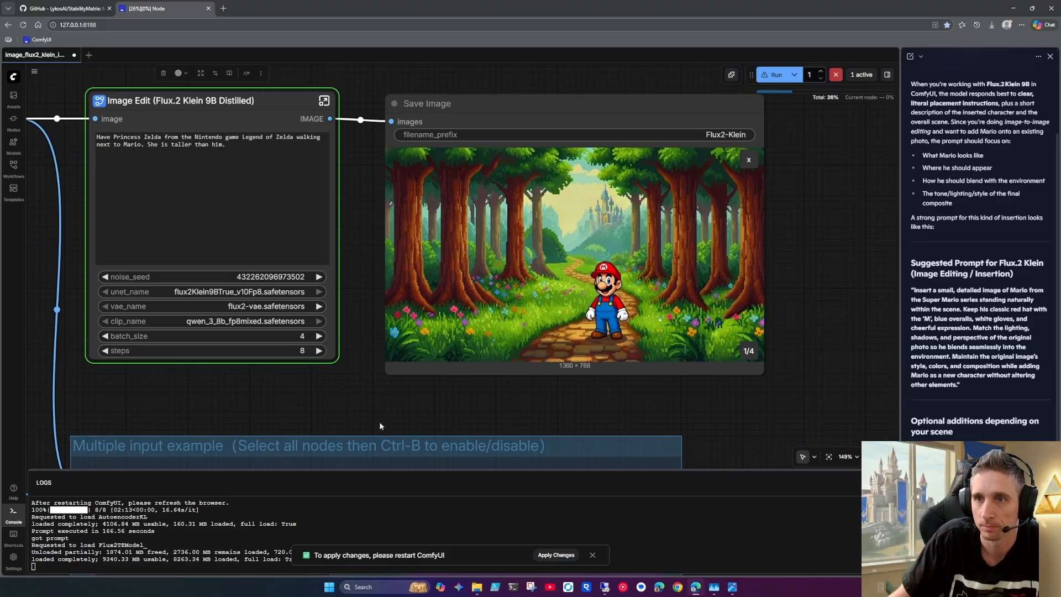
Copy the flux-2-klein-9b-fp8 model link from the Markdown Note and open it in a new browser tab
{"action": "left_click_drag", "start_coordinate": [273, 420], "coordinate": [579, 412]}
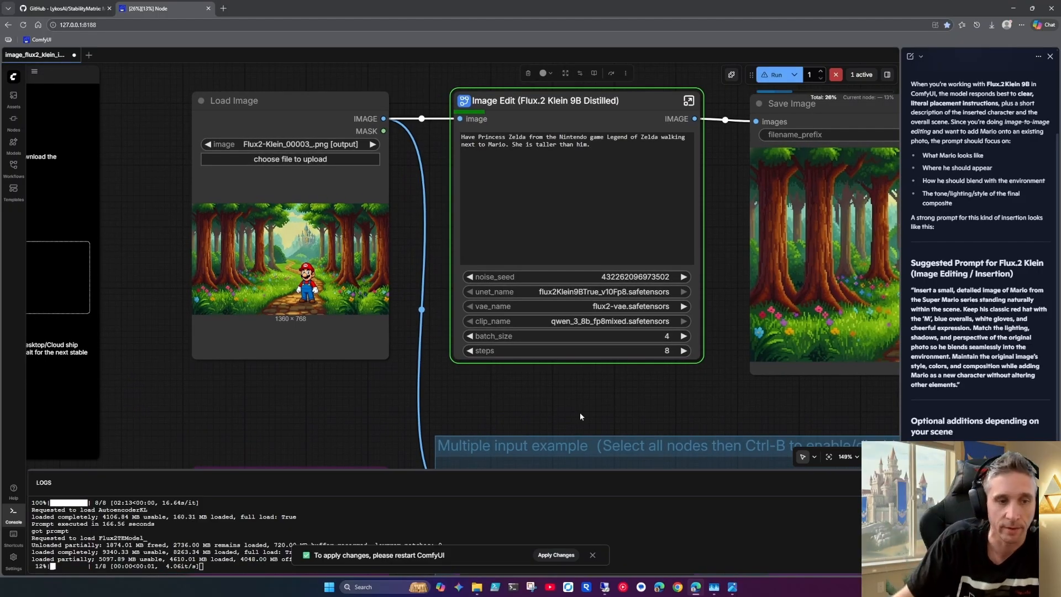
{"action": "left_click_drag", "start_coordinate": [304, 414], "coordinate": [542, 414]}
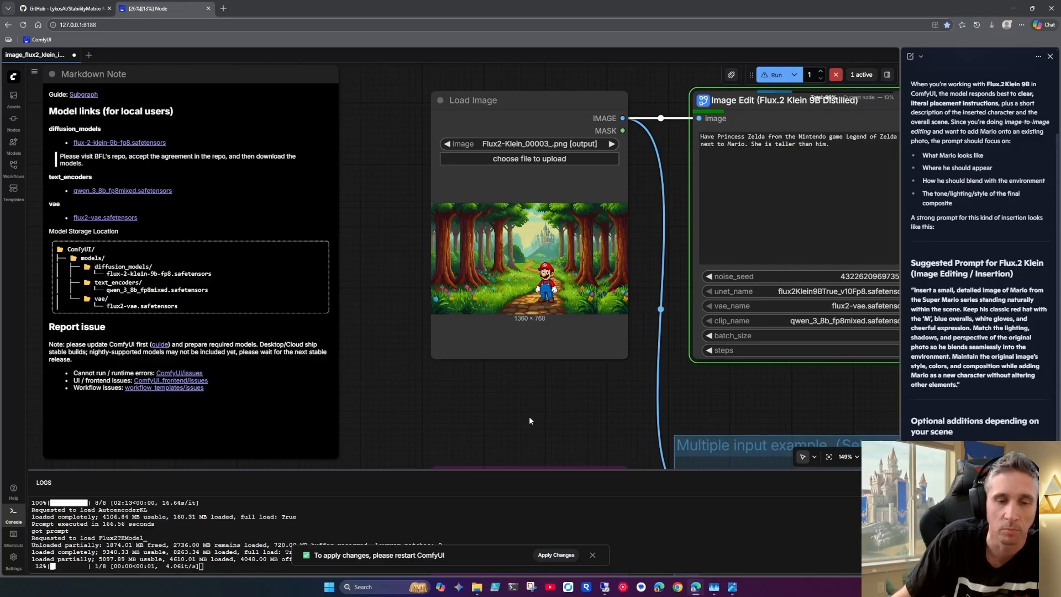
{"action": "right_click", "coordinate": [130, 144]}
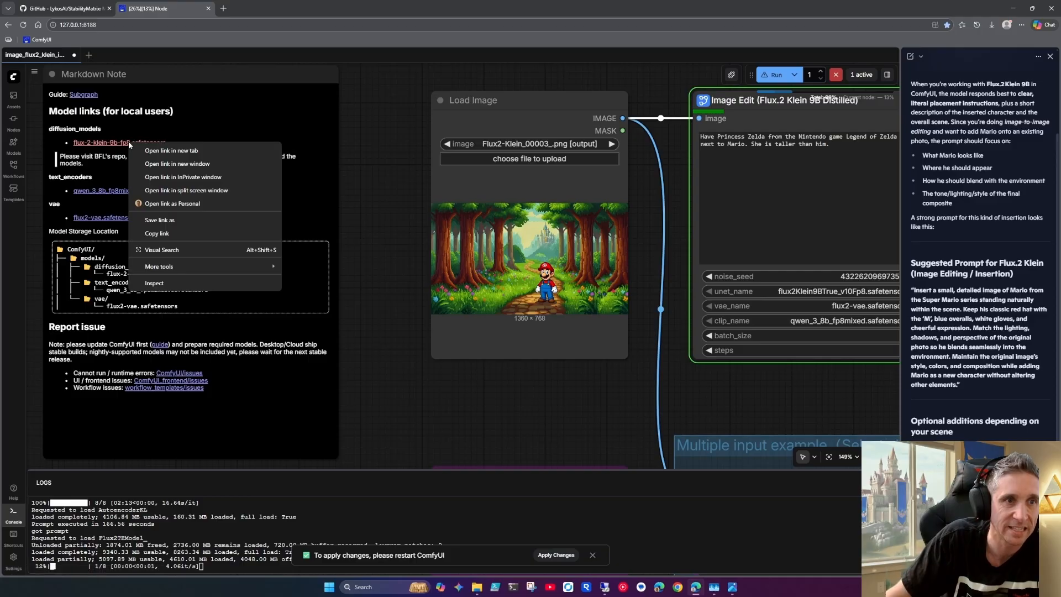
{"action": "left_click", "coordinate": [169, 233]}
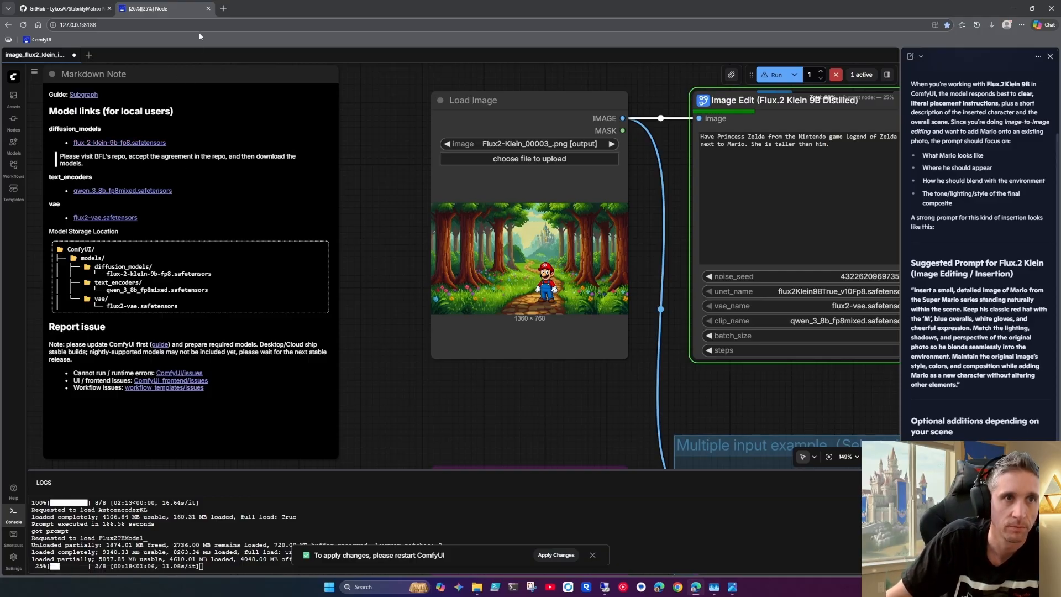
{"action": "left_click", "coordinate": [223, 9]}
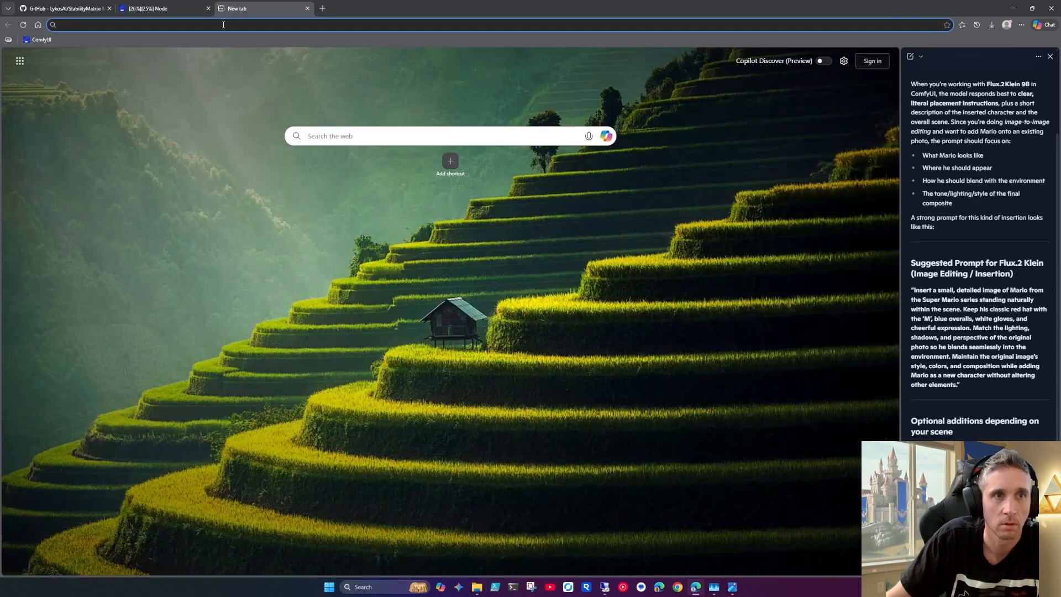
{"action": "key", "text": "ctrl+v"}
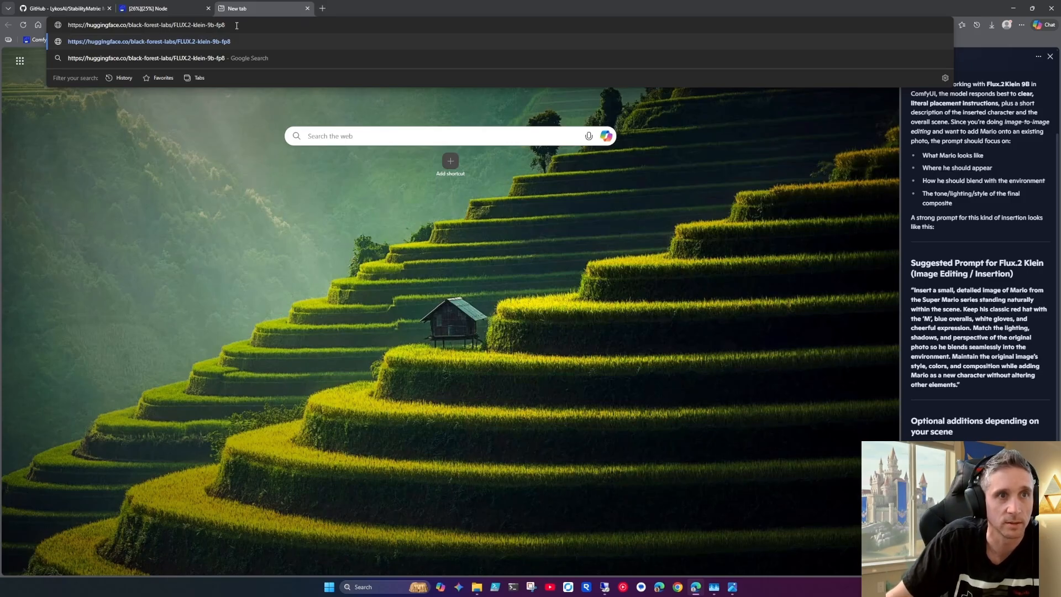
{"action": "left_click", "coordinate": [251, 40]}
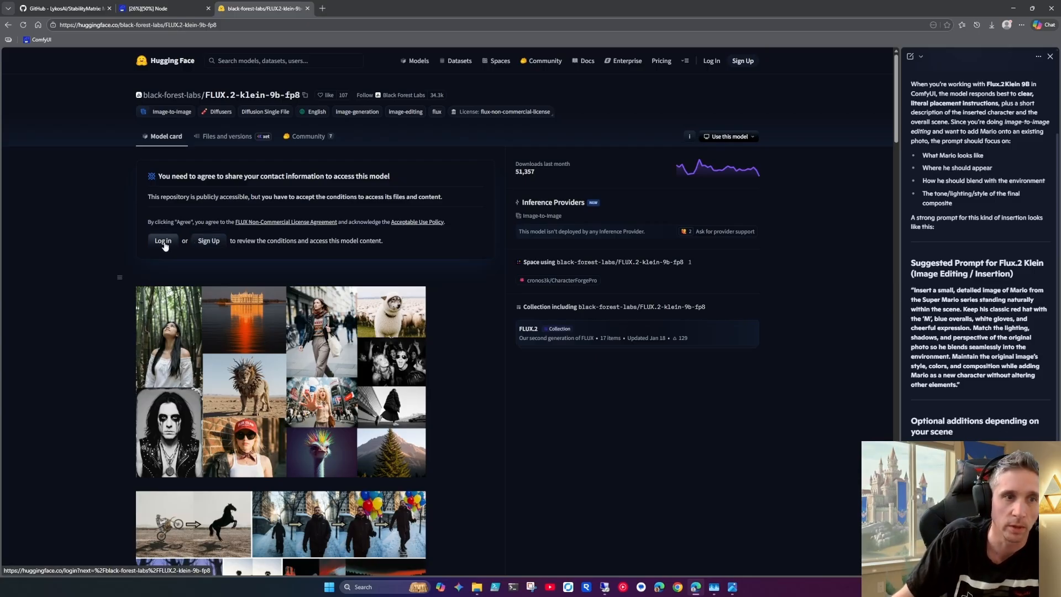
Search Hugging Face for "an80s", view the matching profile, and return to the ComfyUI workflow
{"action": "left_click", "coordinate": [169, 11]}
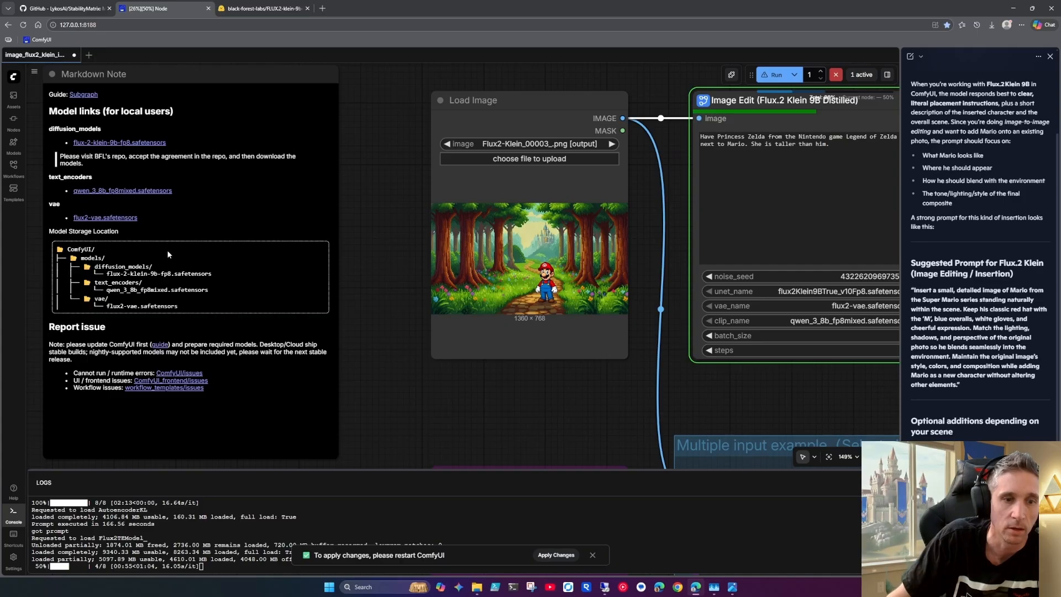
{"action": "left_click", "coordinate": [267, 11]}
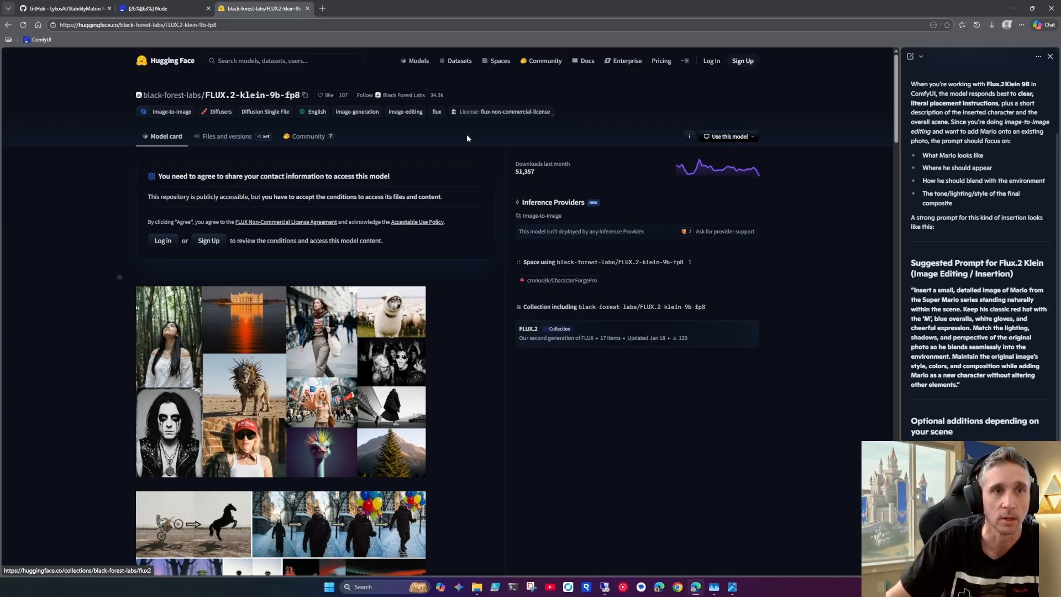
{"action": "left_click", "coordinate": [315, 60]}
{"action": "type", "text": "ar80s"}
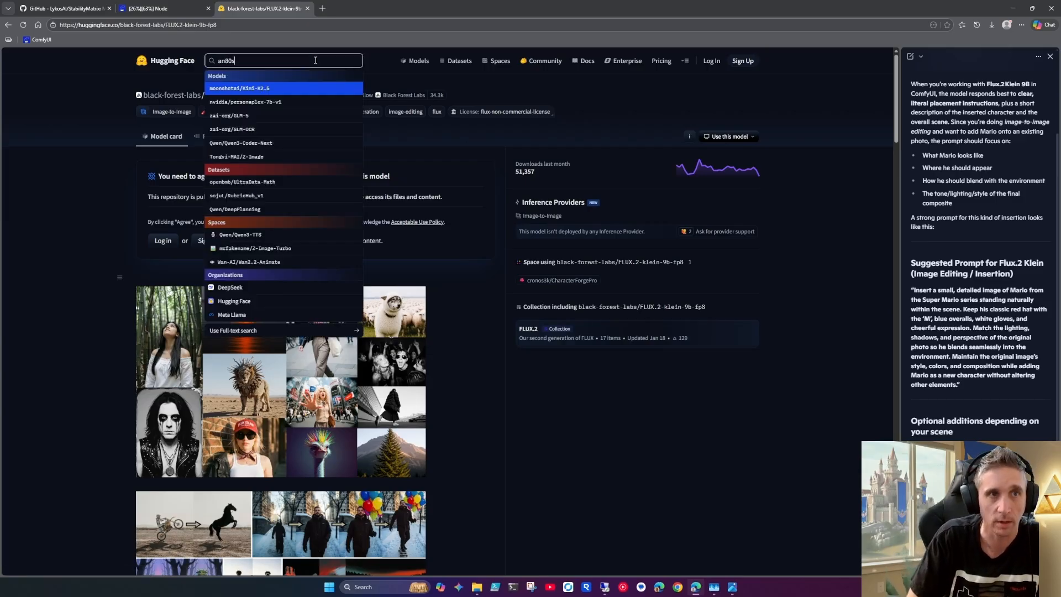
{"action": "left_click", "coordinate": [254, 89]}
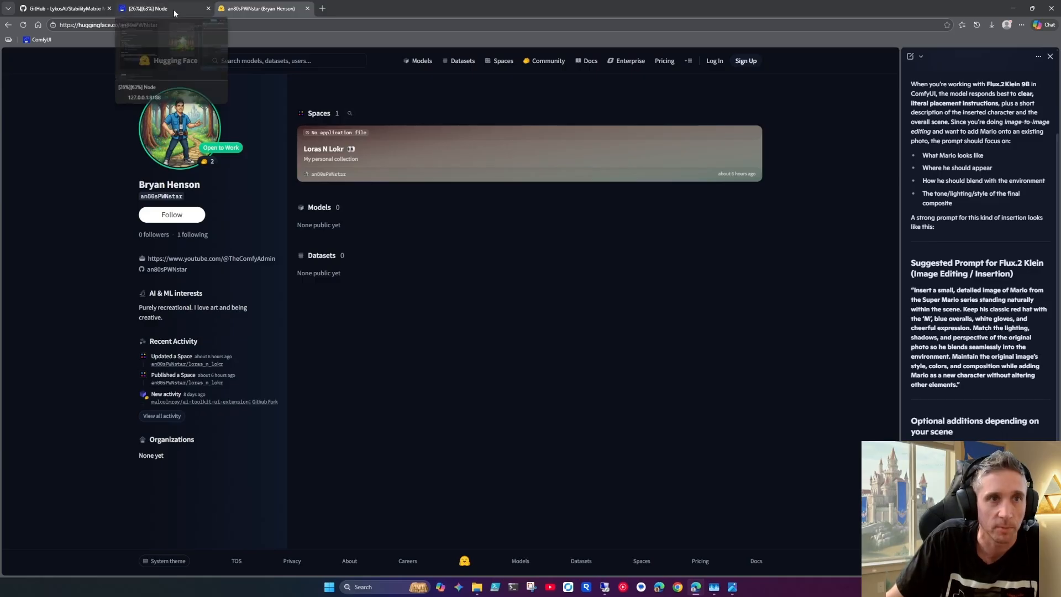
{"action": "left_click", "coordinate": [8, 25]}
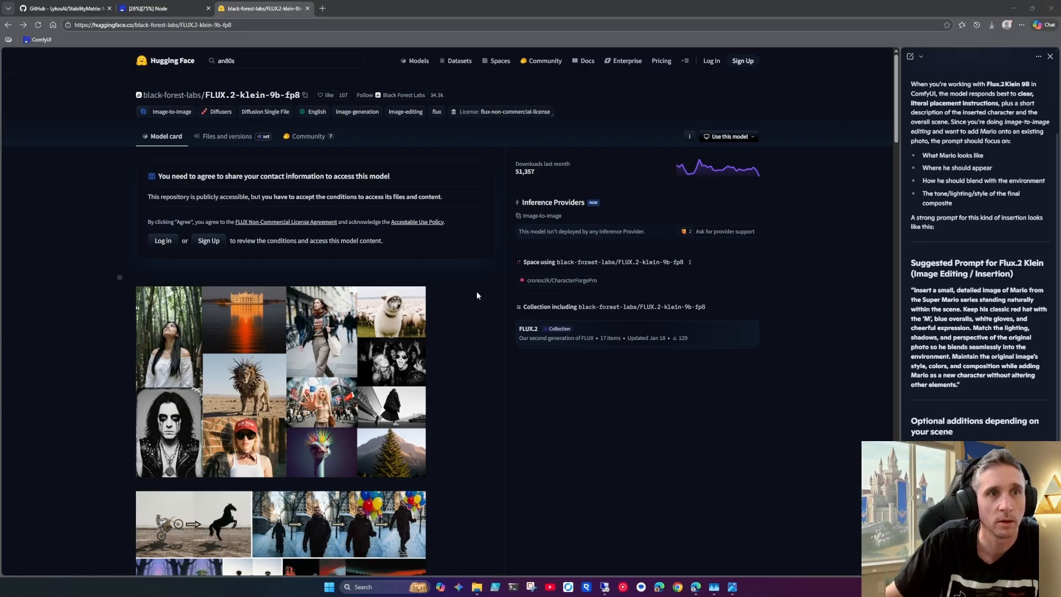
{"action": "left_click", "coordinate": [168, 10]}
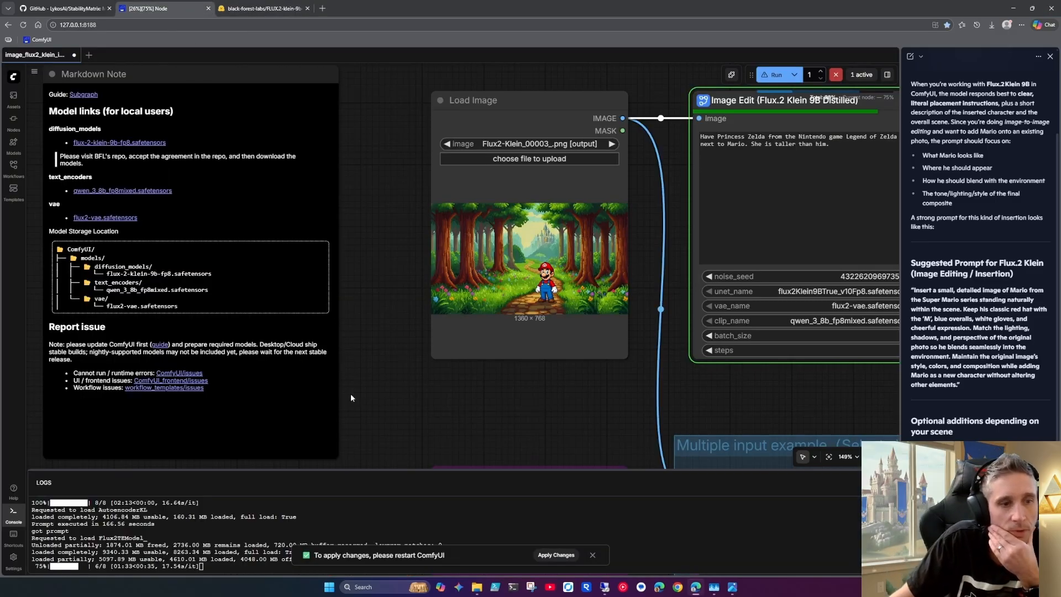
Switch the Save Image node back to showing all its results and close the browser's Copilot chat pane
{"action": "left_click_drag", "start_coordinate": [530, 422], "coordinate": [443, 422]}
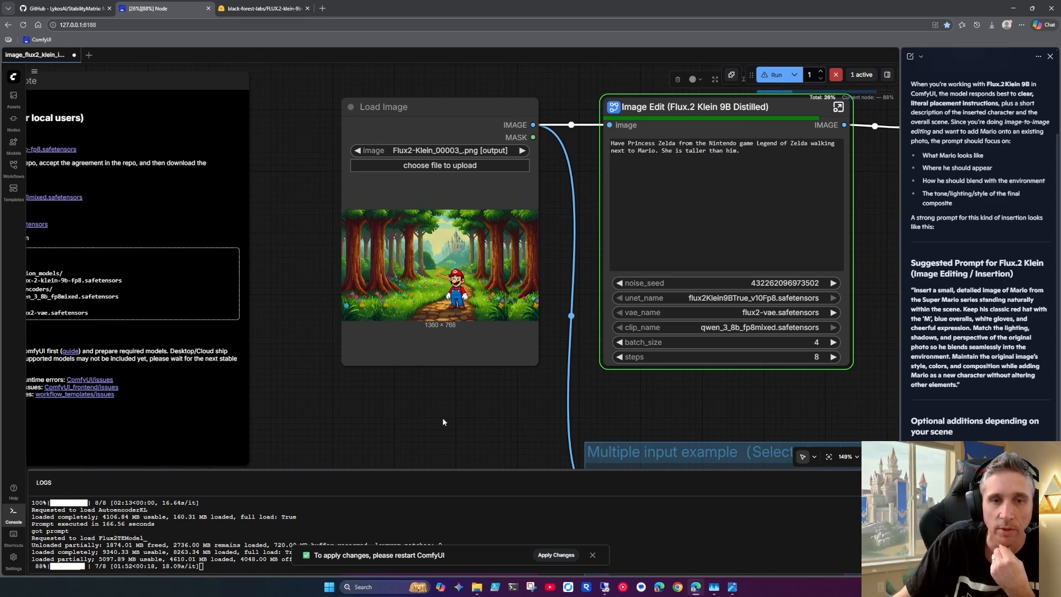
{"action": "scroll", "coordinate": [439, 423], "scroll_direction": "down", "scroll_amount": 2}
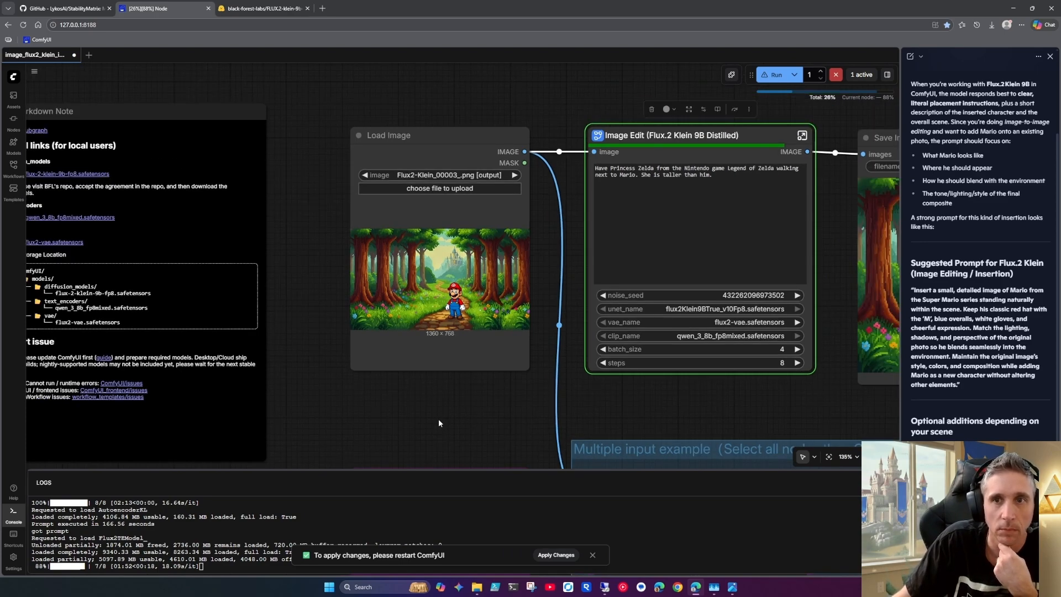
{"action": "left_click_drag", "start_coordinate": [422, 391], "coordinate": [159, 382]}
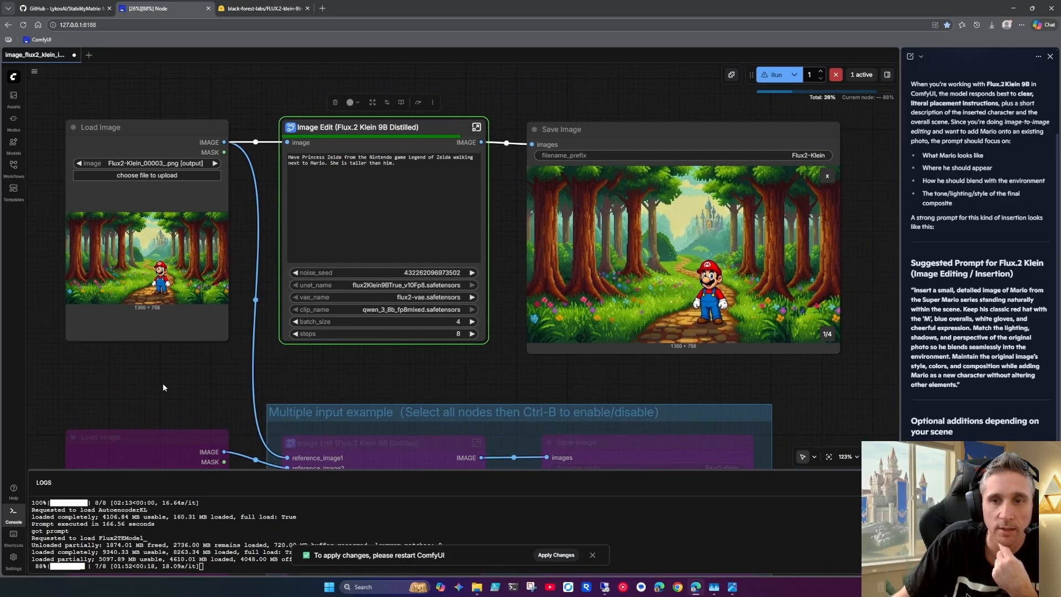
{"action": "left_click", "coordinate": [828, 176]}
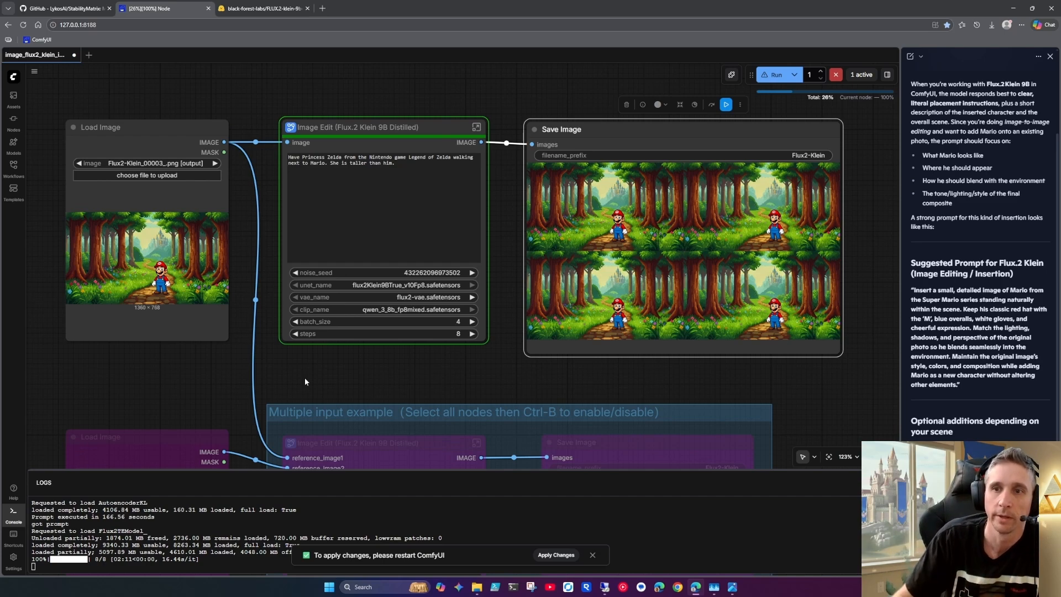
{"action": "left_click", "coordinate": [1050, 57]}
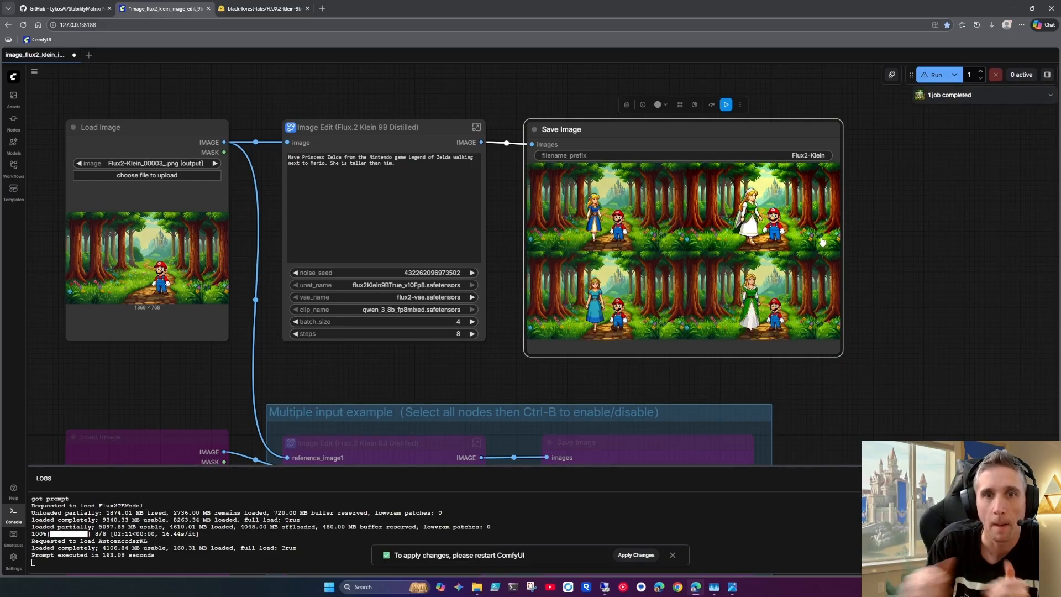
Examine the Zelda and Mario results up close, viewing the fourth on its own before returning to the grid
{"action": "scroll", "coordinate": [758, 250], "scroll_direction": "up", "scroll_amount": 5}
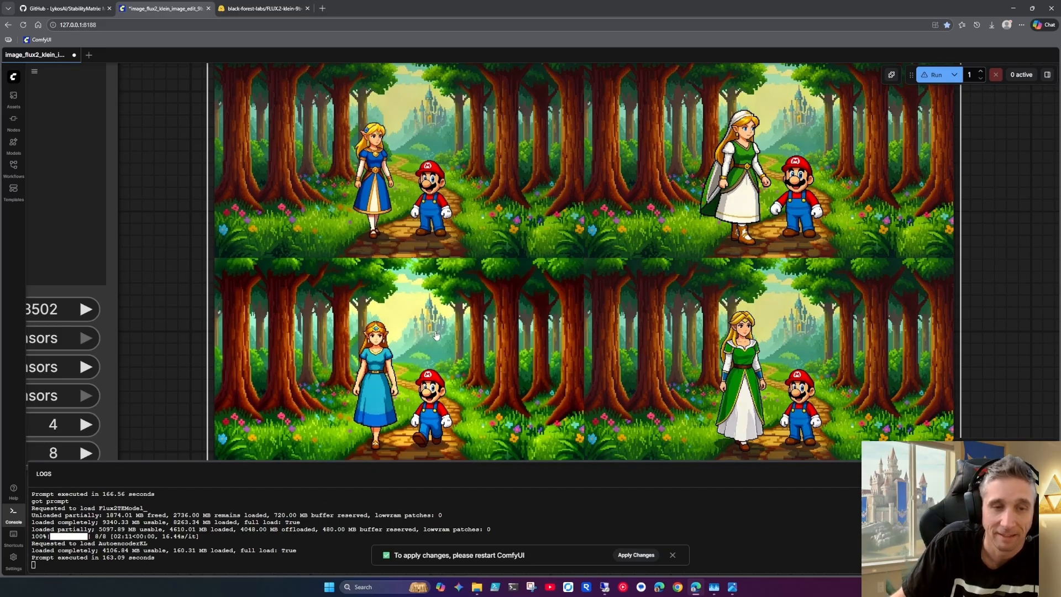
{"action": "left_click_drag", "start_coordinate": [431, 336], "coordinate": [463, 301]}
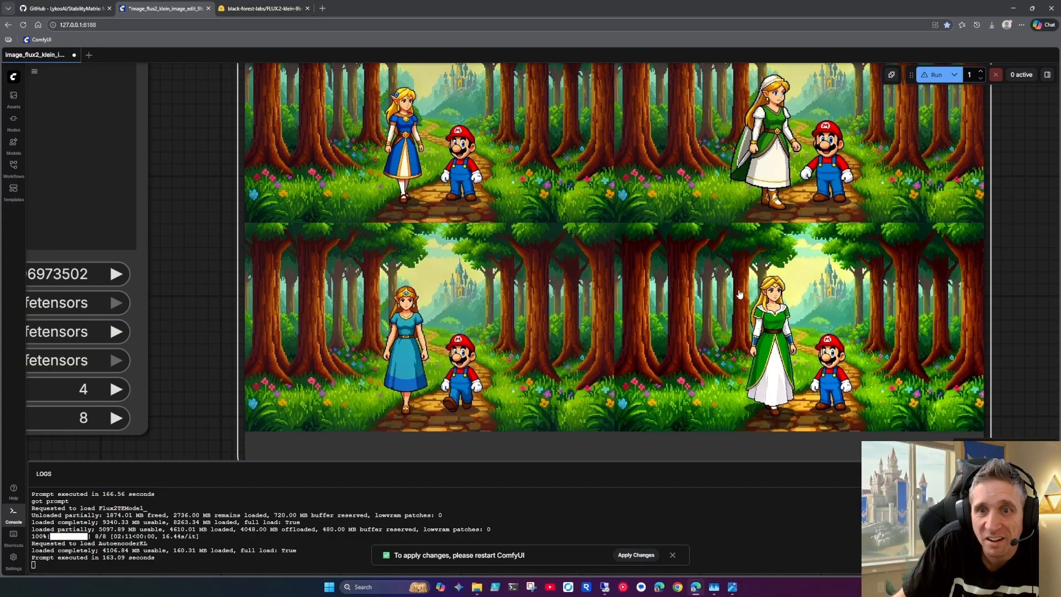
{"action": "scroll", "coordinate": [769, 300], "scroll_direction": "up", "scroll_amount": 10}
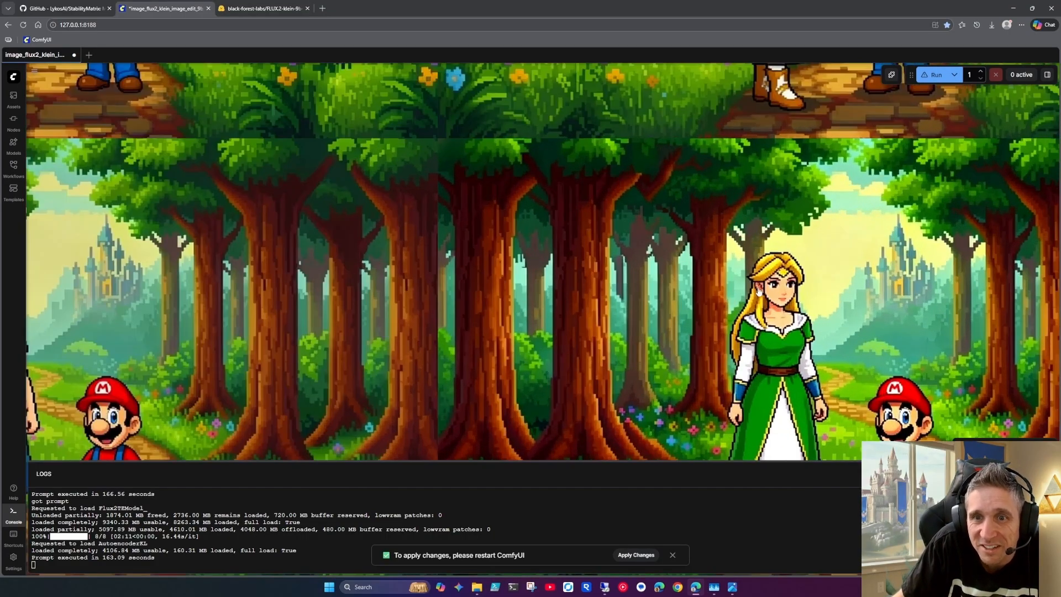
{"action": "scroll", "coordinate": [757, 294], "scroll_direction": "down", "scroll_amount": 1}
{"action": "scroll", "coordinate": [760, 293], "scroll_direction": "down", "scroll_amount": 2}
{"action": "scroll", "coordinate": [732, 228], "scroll_direction": "up", "scroll_amount": 6}
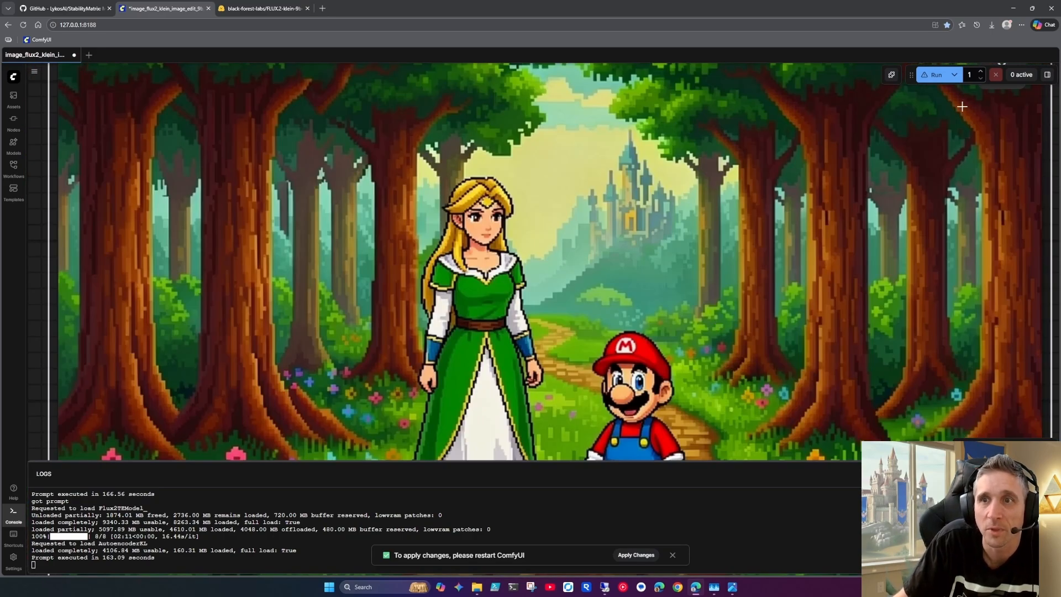
{"action": "scroll", "coordinate": [482, 206], "scroll_direction": "down", "scroll_amount": 3}
{"action": "scroll", "coordinate": [475, 202], "scroll_direction": "down", "scroll_amount": 1}
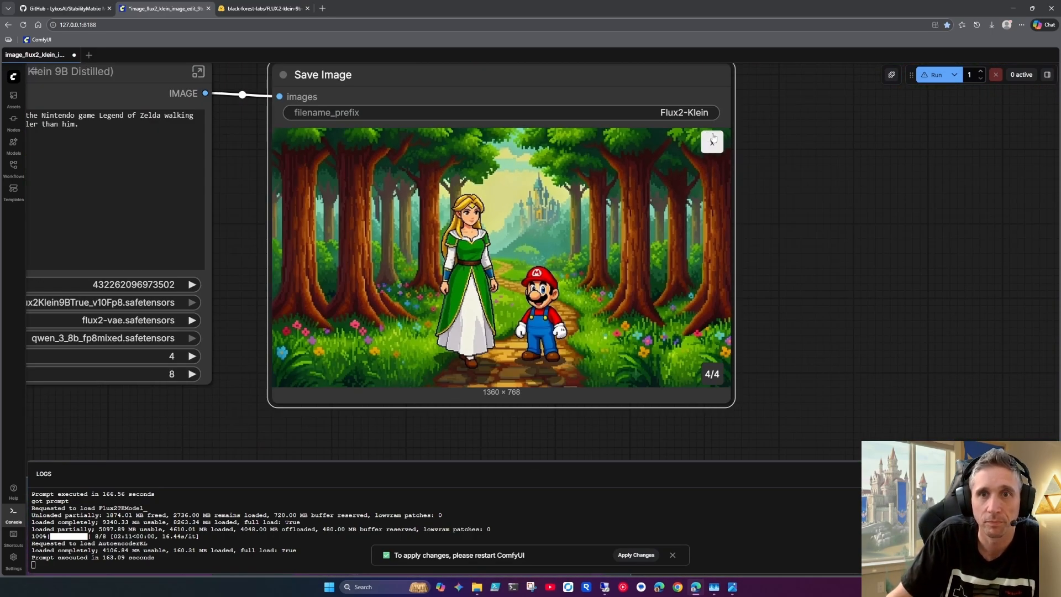
{"action": "left_click", "coordinate": [711, 142]}
View the Save Image results one at a time starting from the first, and return to the four-image grid
{"action": "scroll", "coordinate": [350, 335], "scroll_direction": "up", "scroll_amount": 5}
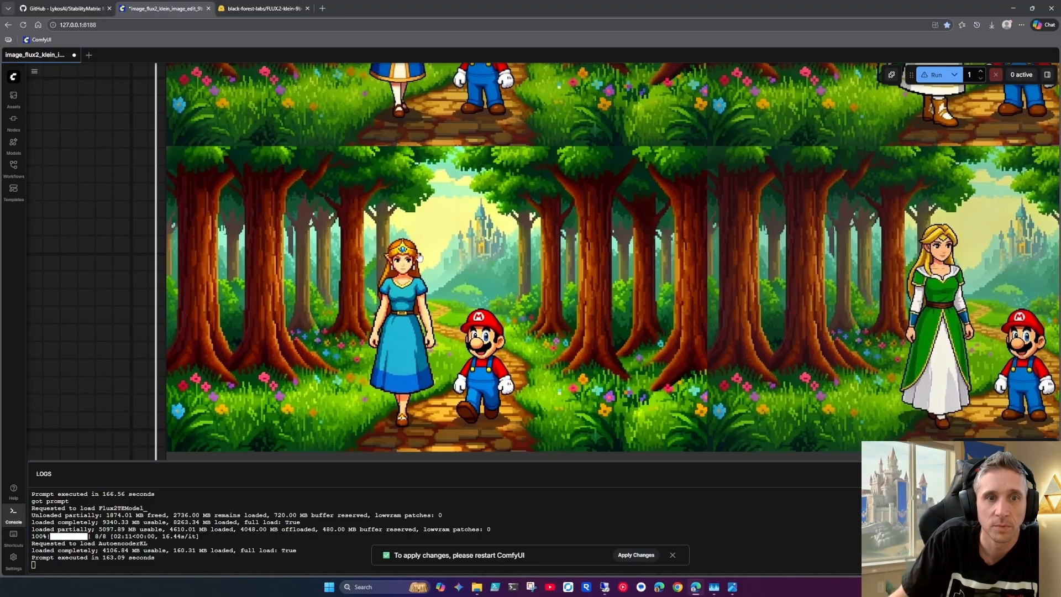
{"action": "scroll", "coordinate": [351, 334], "scroll_direction": "down", "scroll_amount": 5}
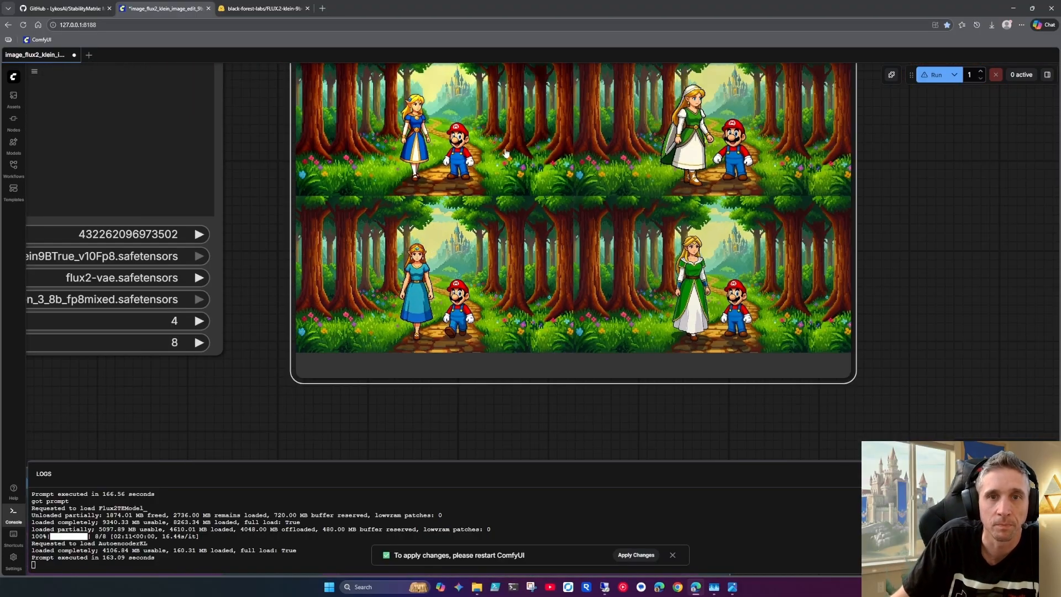
{"action": "scroll", "coordinate": [514, 244], "scroll_direction": "up", "scroll_amount": 2}
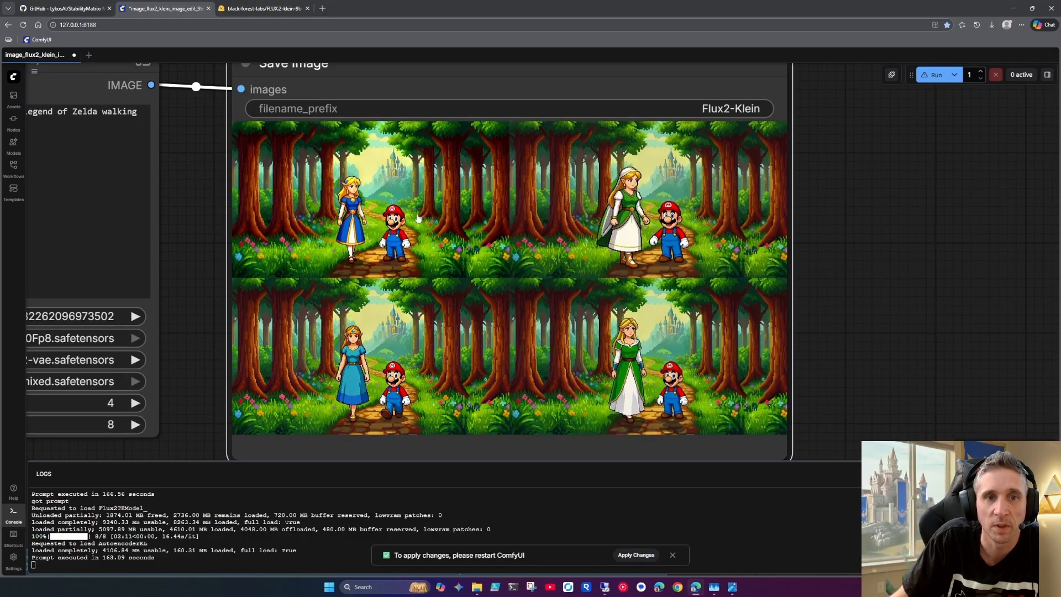
{"action": "left_click", "coordinate": [389, 202]}
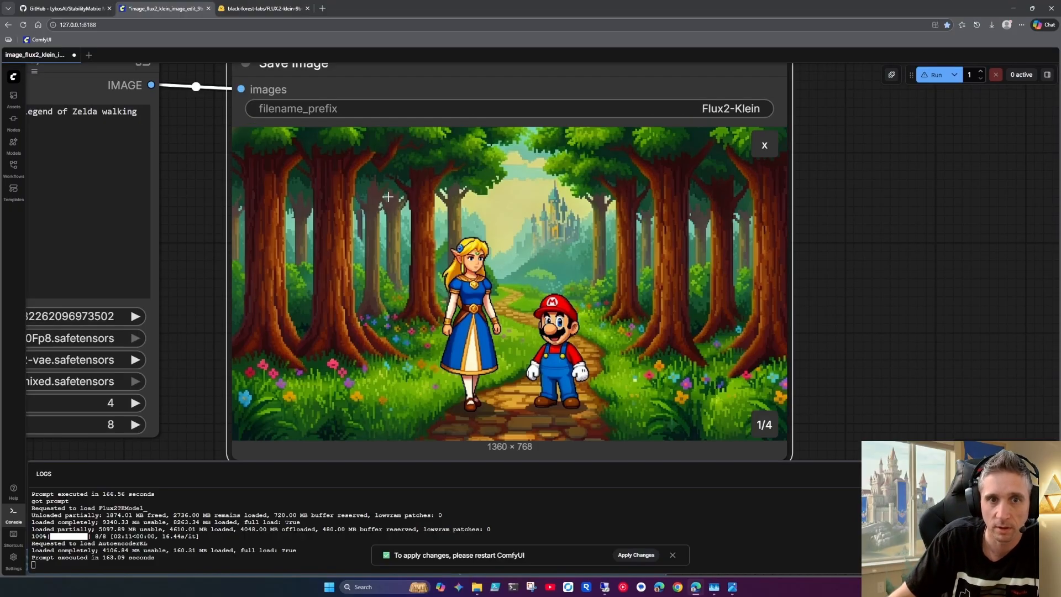
{"action": "key", "text": "Right"}
{"action": "key", "text": "Right"}
{"action": "key", "text": "Right"}
{"action": "key", "text": "Right"}
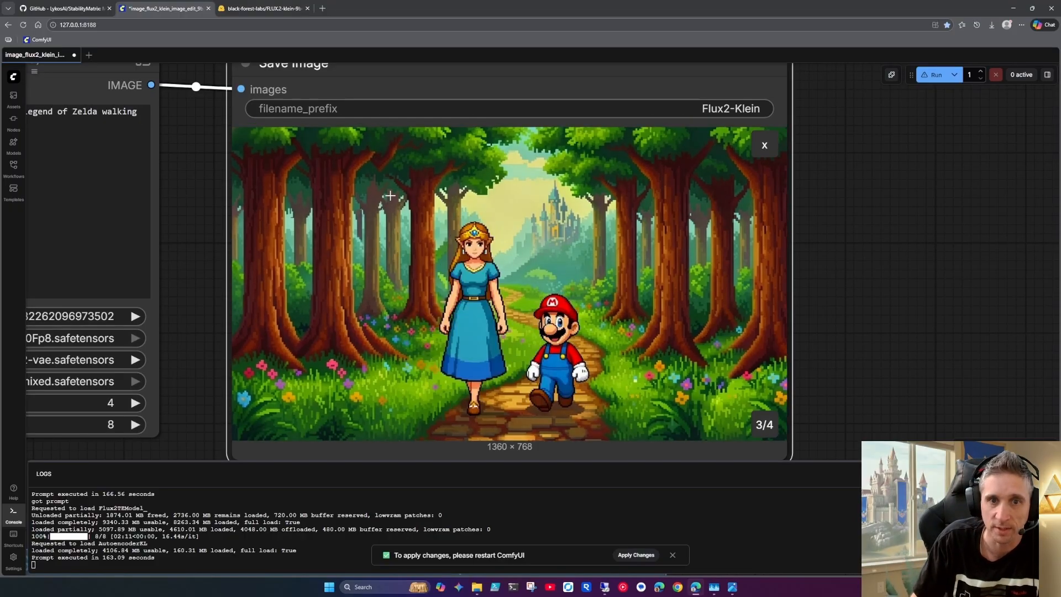
{"action": "left_click", "coordinate": [764, 145]}
{"action": "scroll", "coordinate": [842, 297], "scroll_direction": "down", "scroll_amount": 4}
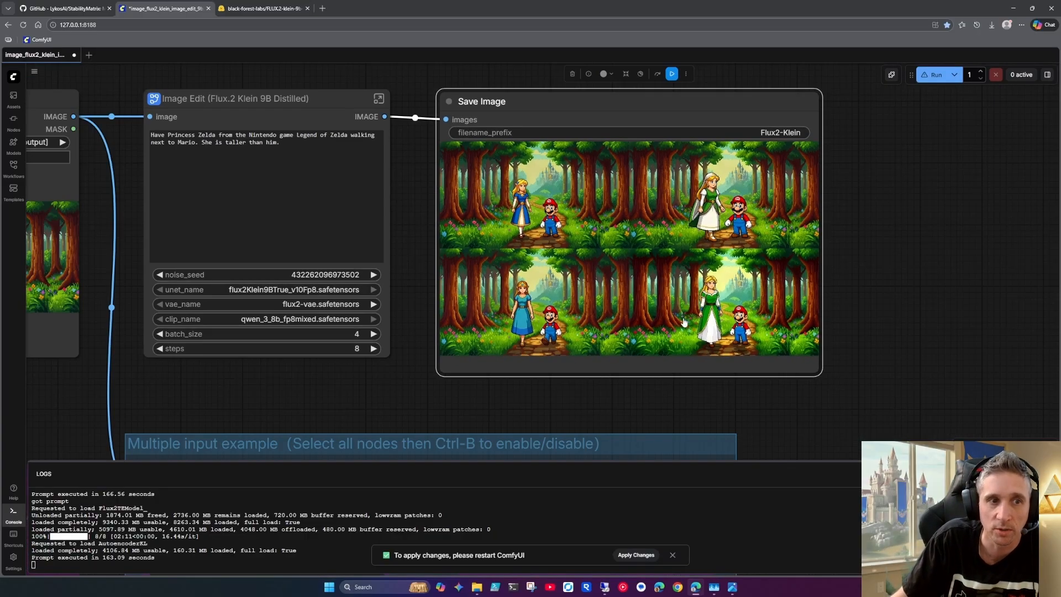
{"action": "left_click_drag", "start_coordinate": [340, 385], "coordinate": [547, 303]}
{"action": "scroll", "coordinate": [582, 315], "scroll_direction": "down", "scroll_amount": 2}
{"action": "scroll", "coordinate": [547, 302], "scroll_direction": "down", "scroll_amount": 2}
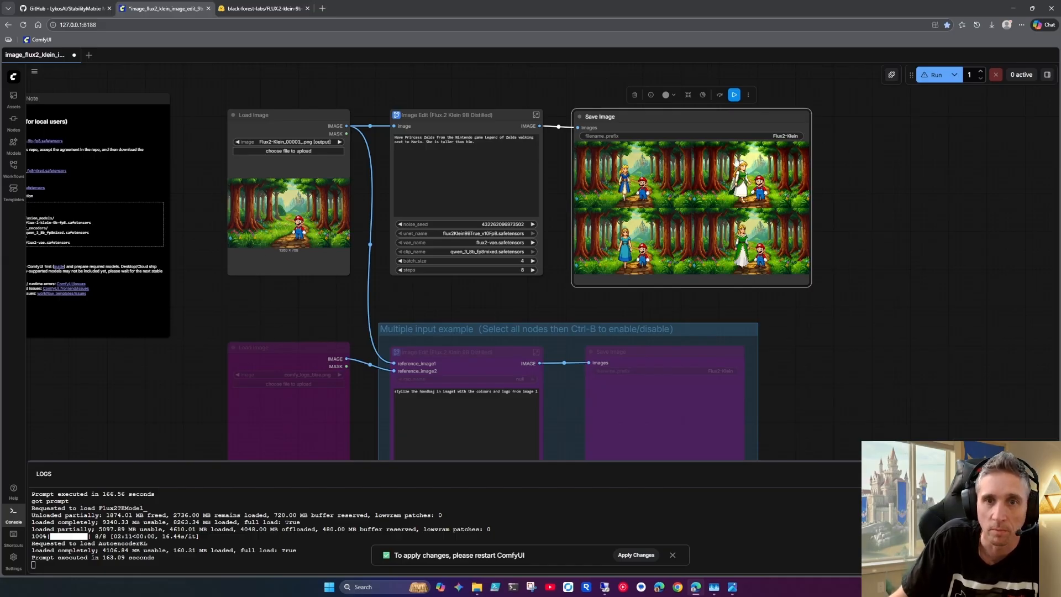
{"action": "scroll", "coordinate": [831, 206], "scroll_direction": "up", "scroll_amount": 7}
{"action": "left_click_drag", "start_coordinate": [831, 207], "coordinate": [845, 253]}
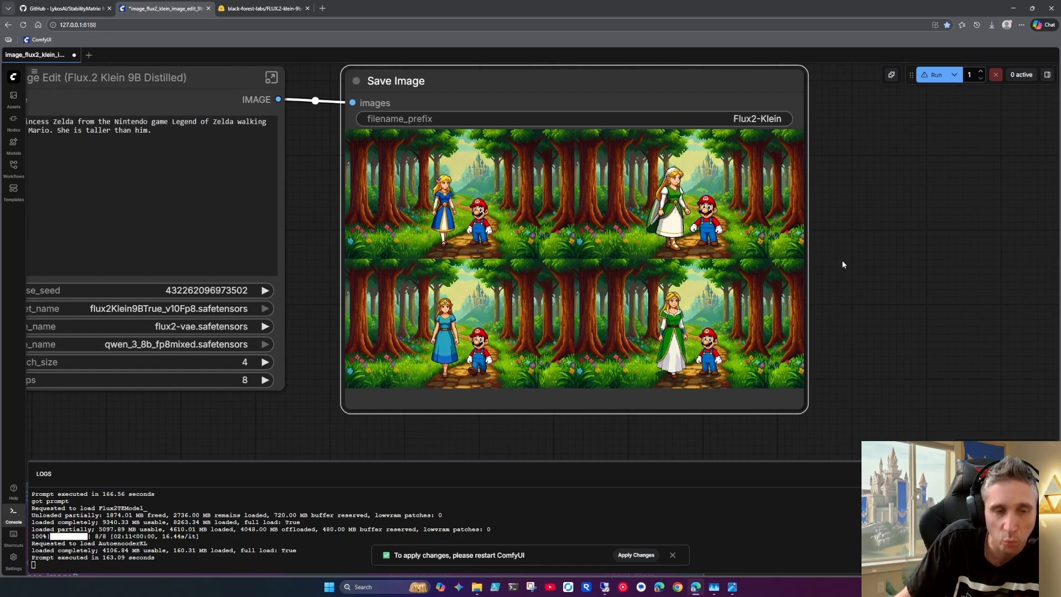
Look inside the Image Edit (Flux.2 Klein 9B Distilled) subgraph and return to the main workflow
{"action": "scroll", "coordinate": [843, 264], "scroll_direction": "down", "scroll_amount": 2}
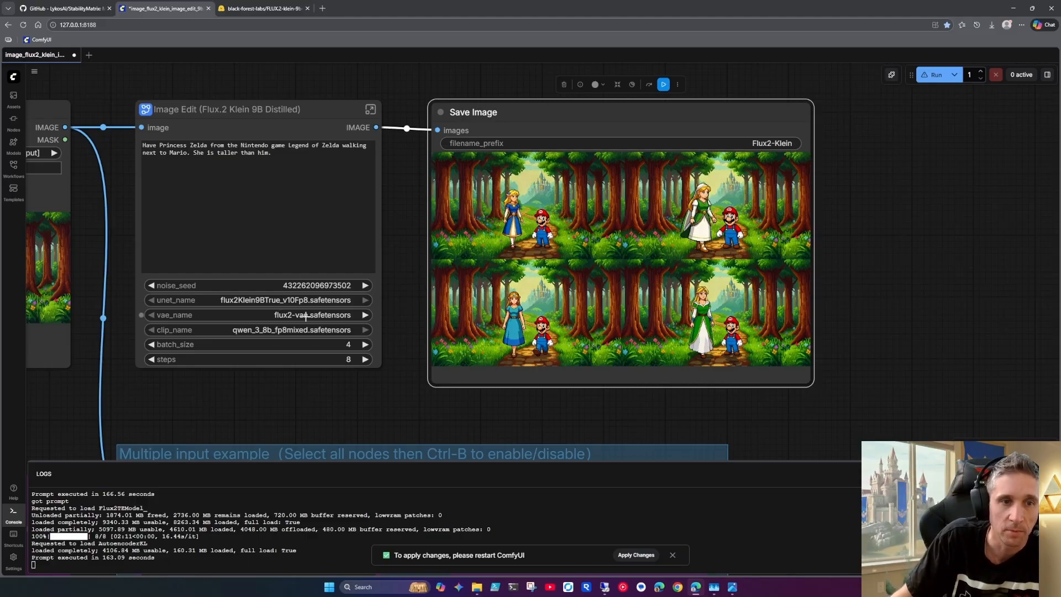
{"action": "left_click_drag", "start_coordinate": [264, 413], "coordinate": [477, 389]}
{"action": "scroll", "coordinate": [403, 393], "scroll_direction": "down", "scroll_amount": 3}
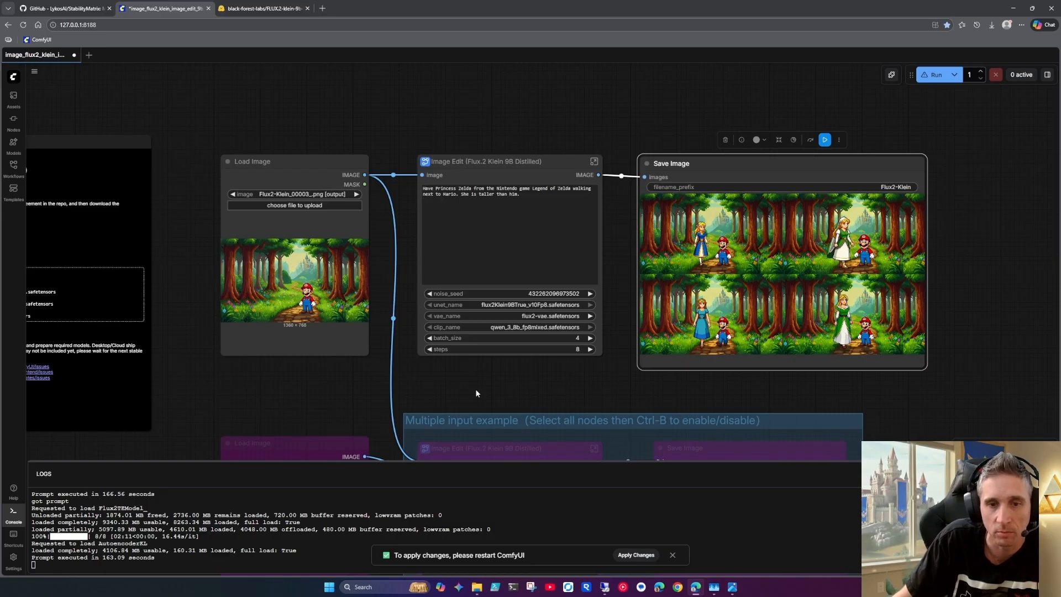
{"action": "left_click", "coordinate": [594, 161]}
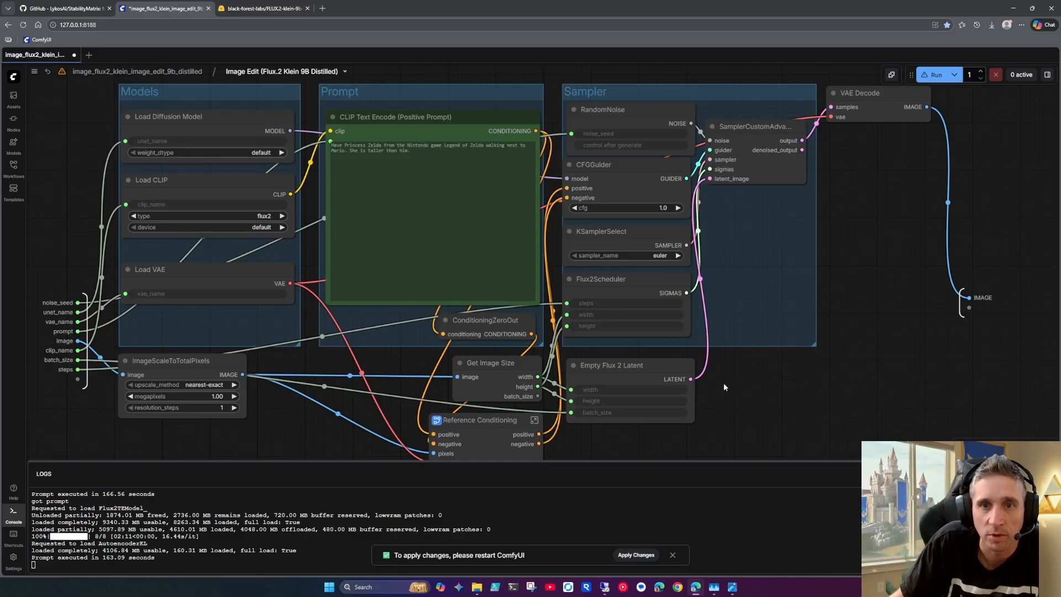
{"action": "left_click", "coordinate": [137, 72]}
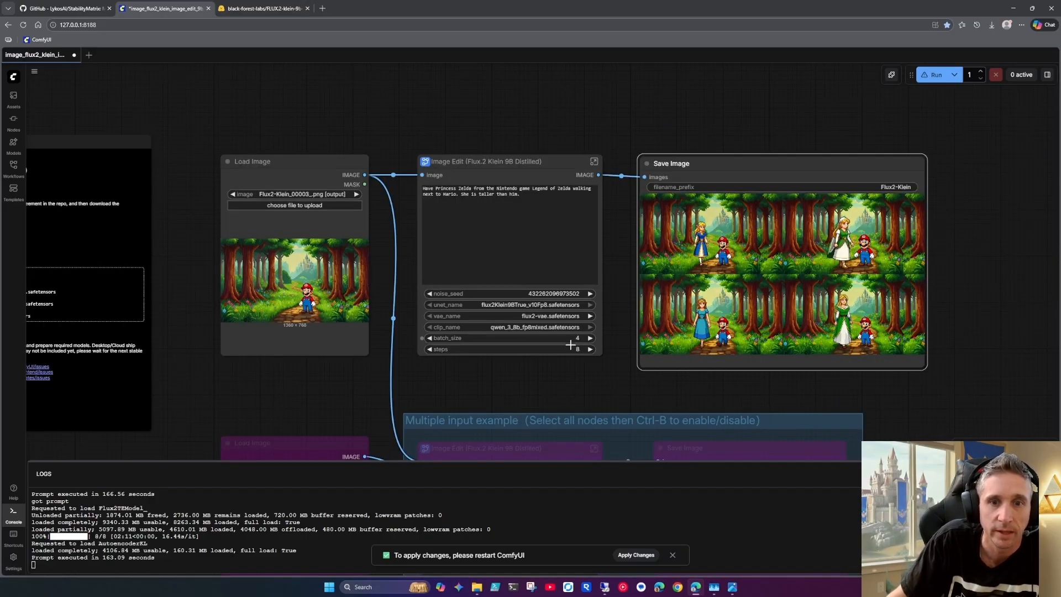
Reduce the batch size of the Image Edit (Flux.2 Klein 9B Distilled) node to 1
{"action": "left_click", "coordinate": [429, 338]}
{"action": "left_click", "coordinate": [429, 337]}
{"action": "left_click", "coordinate": [430, 337]}
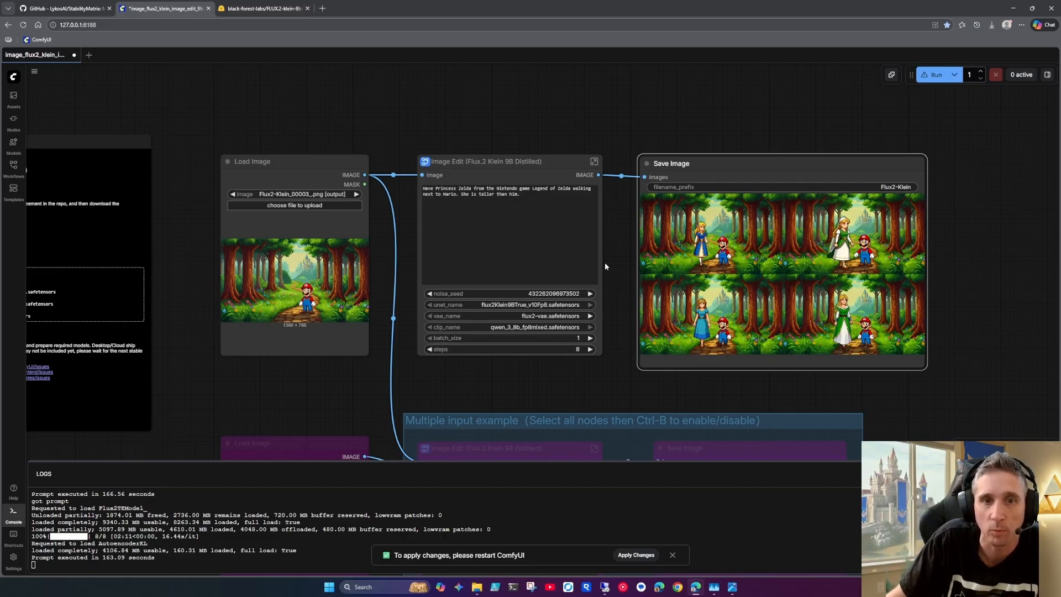
Set the sampler inside the Image Edit subgraph to euler_ancestral, and run the main workflow with it
{"action": "left_click", "coordinate": [590, 160]}
{"action": "left_click", "coordinate": [661, 256]}
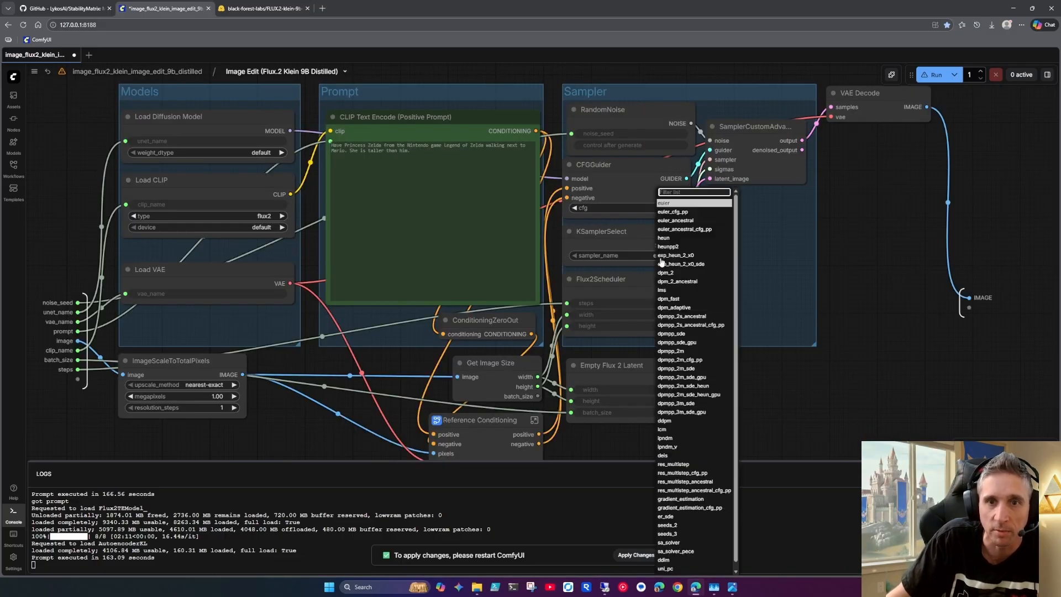
{"action": "left_click", "coordinate": [679, 221]}
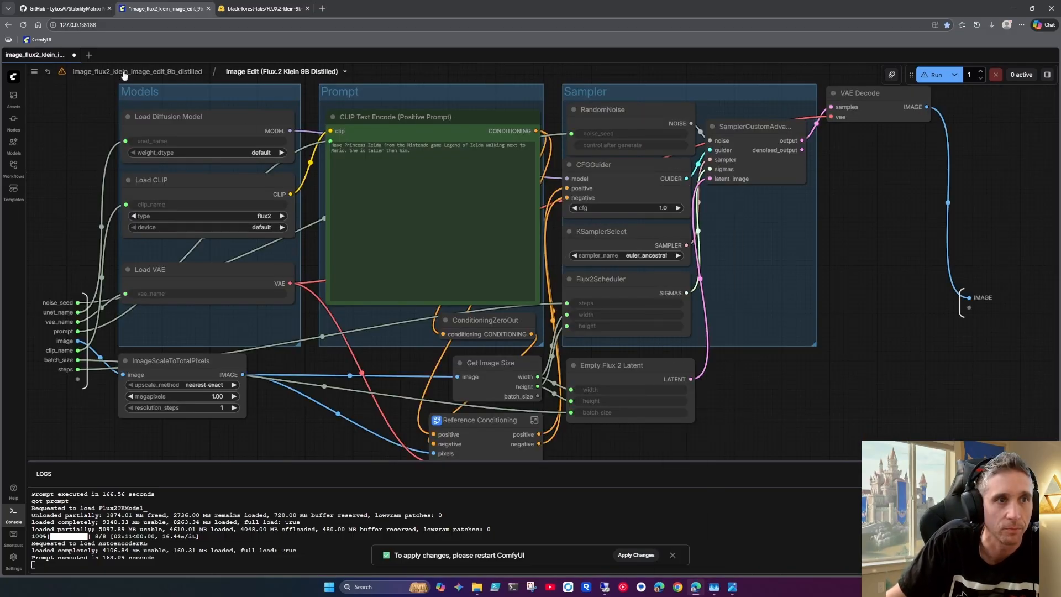
{"action": "left_click", "coordinate": [138, 72]}
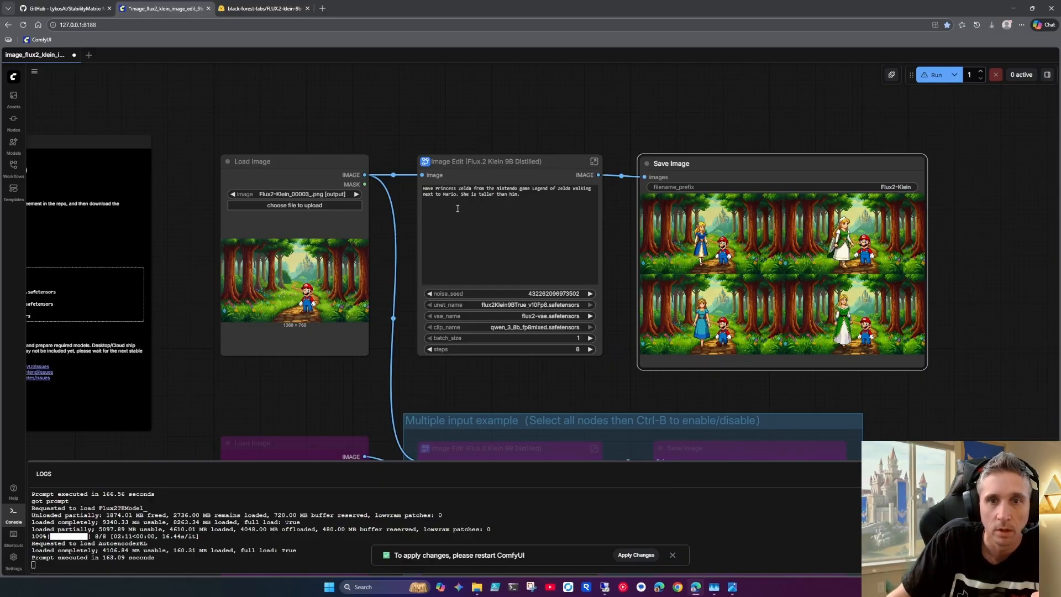
{"action": "left_click", "coordinate": [933, 75]}
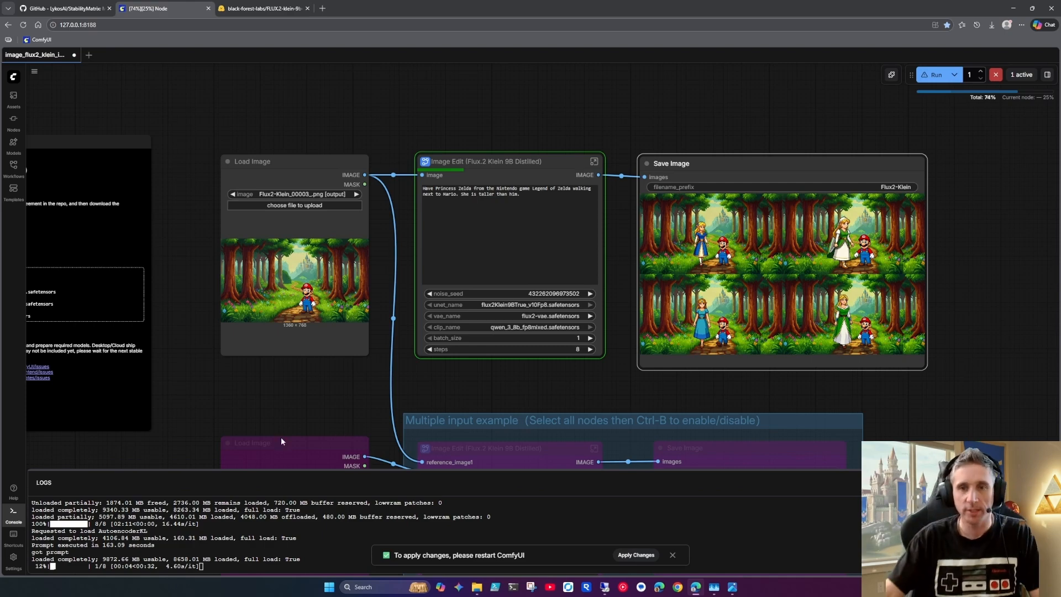
Examine the earlier four-image grid during generation, and inspect the new Zelda and Mario image up close beside its settings
{"action": "scroll", "coordinate": [955, 276], "scroll_direction": "up", "scroll_amount": 8}
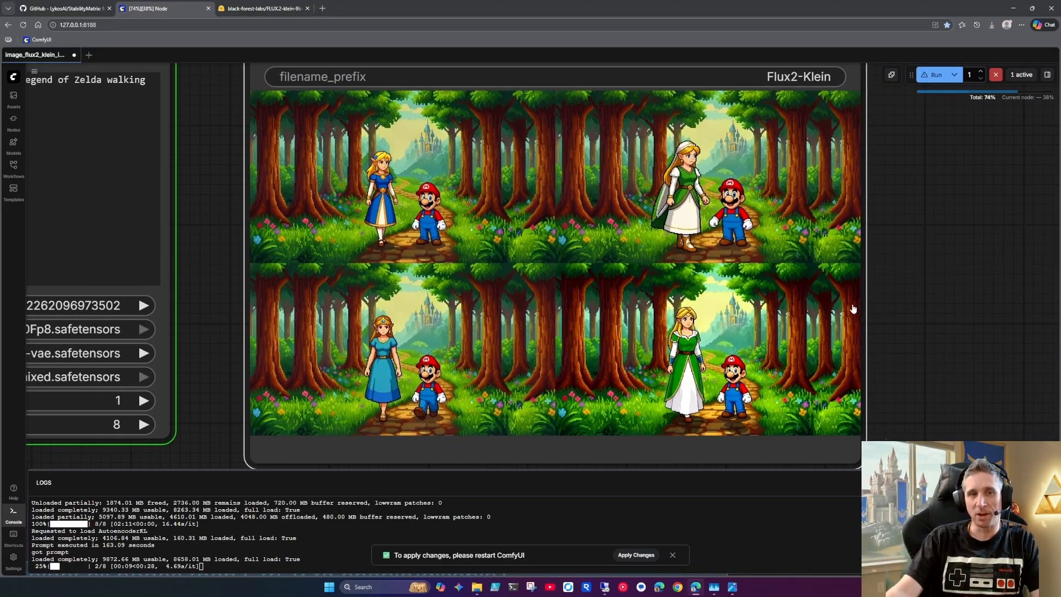
{"action": "scroll", "coordinate": [870, 296], "scroll_direction": "down", "scroll_amount": 4}
{"action": "scroll", "coordinate": [869, 296], "scroll_direction": "down", "scroll_amount": 1}
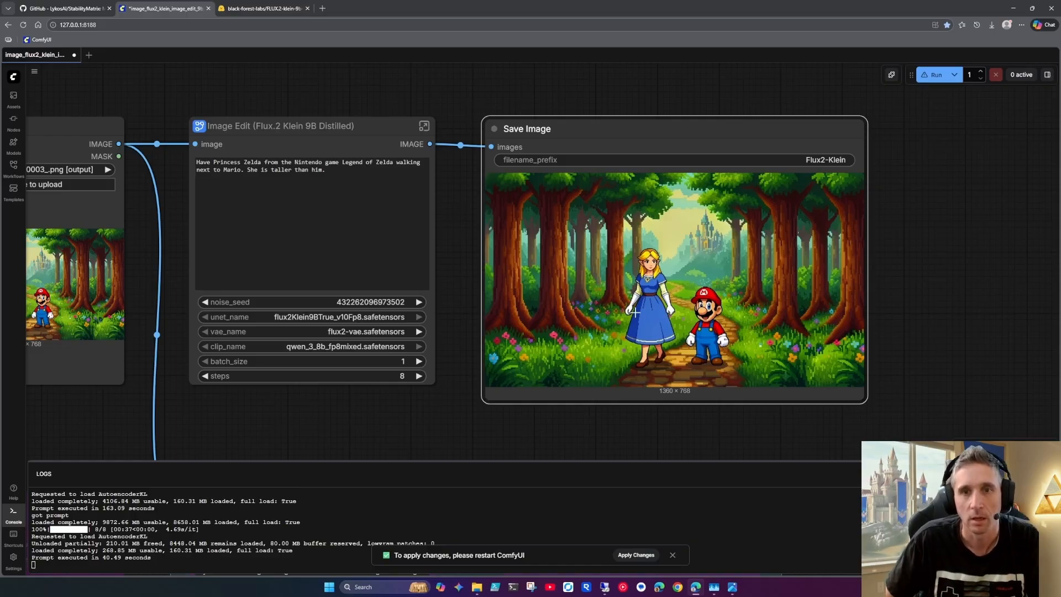
{"action": "scroll", "coordinate": [682, 319], "scroll_direction": "up", "scroll_amount": 5}
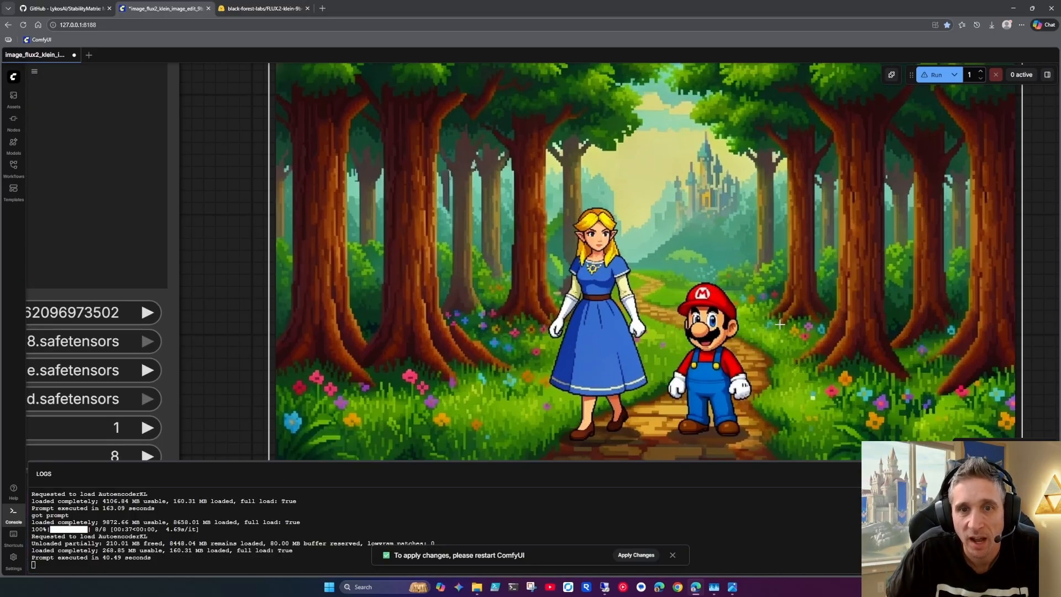
{"action": "scroll", "coordinate": [779, 324], "scroll_direction": "down", "scroll_amount": 3}
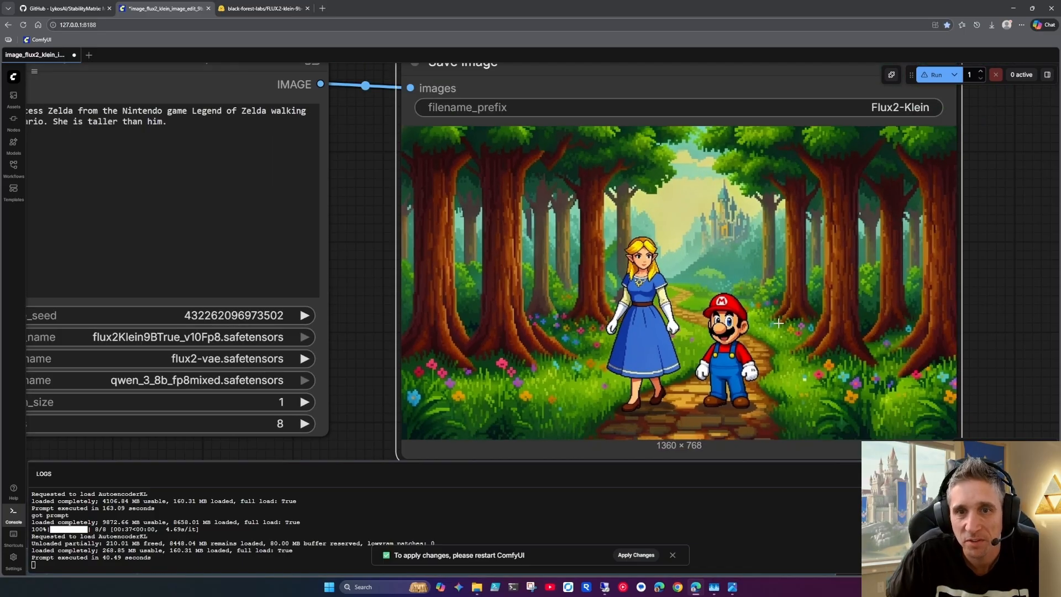
{"action": "scroll", "coordinate": [777, 322], "scroll_direction": "down", "scroll_amount": 1}
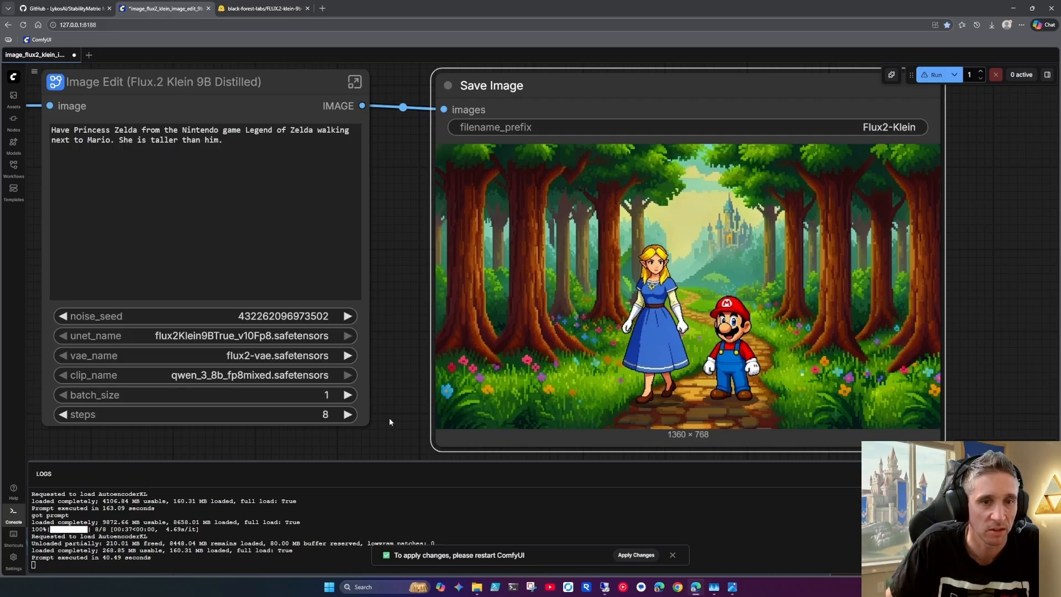
{"action": "scroll", "coordinate": [396, 400], "scroll_direction": "down", "scroll_amount": 2}
{"action": "left_click_drag", "start_coordinate": [396, 400], "coordinate": [398, 380]}
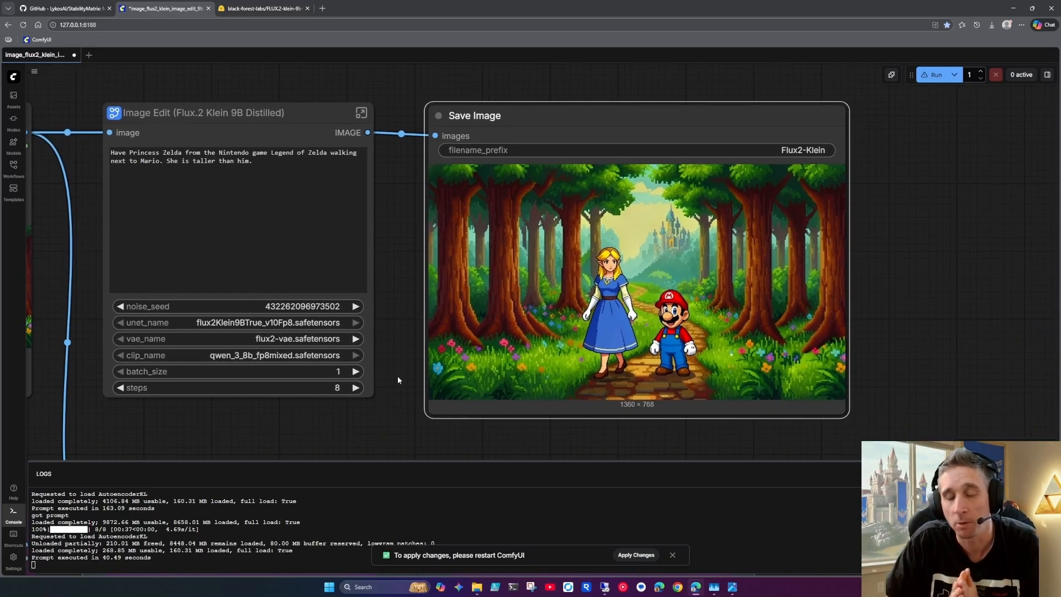